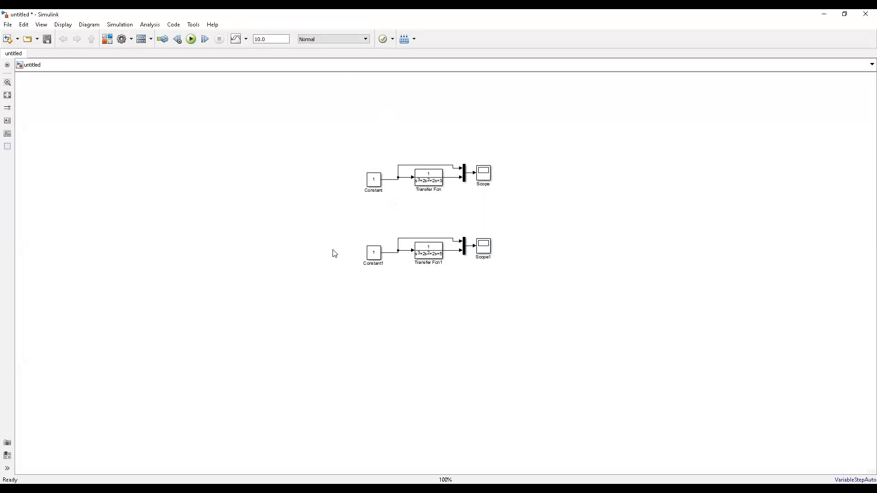
Set the simulation stop time to 50 and run the model.
{"action": "left_click", "coordinate": [435, 184]}
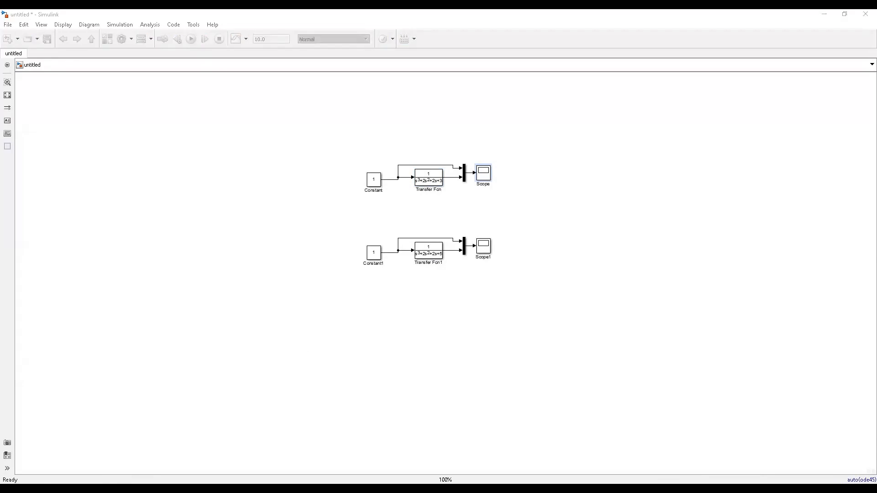
{"action": "double_click", "coordinate": [271, 39]}
{"action": "type", "text": "50"}
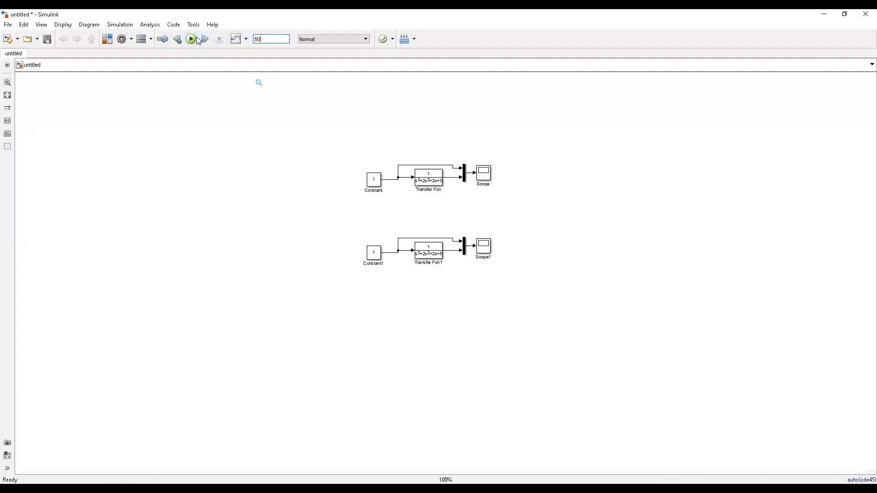
{"action": "left_click", "coordinate": [198, 40]}
View the responses to the constant input on Scope and Scope1.
{"action": "left_click", "coordinate": [486, 179]}
{"action": "double_click", "coordinate": [487, 180]}
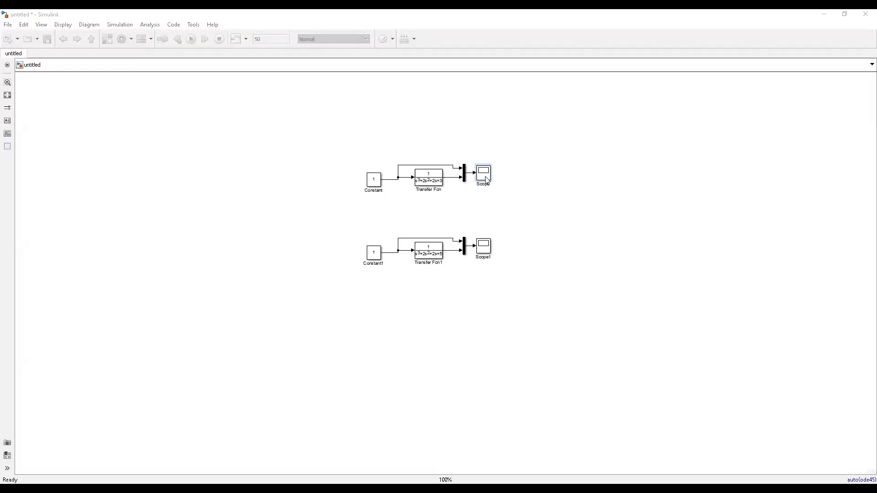
{"action": "left_click", "coordinate": [489, 246]}
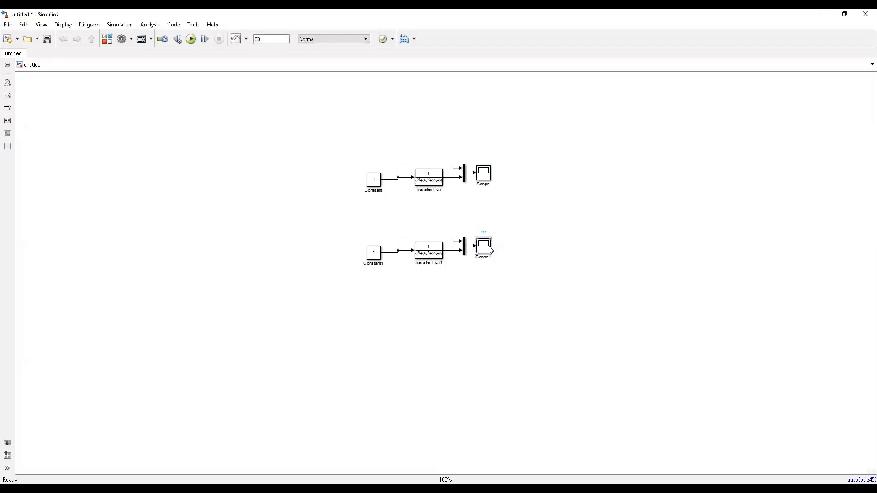
{"action": "double_click", "coordinate": [482, 251]}
Add a Sine Wave block and a Repeating Sequence block from the library, placing them near the Constant sources.
{"action": "left_click", "coordinate": [108, 40]}
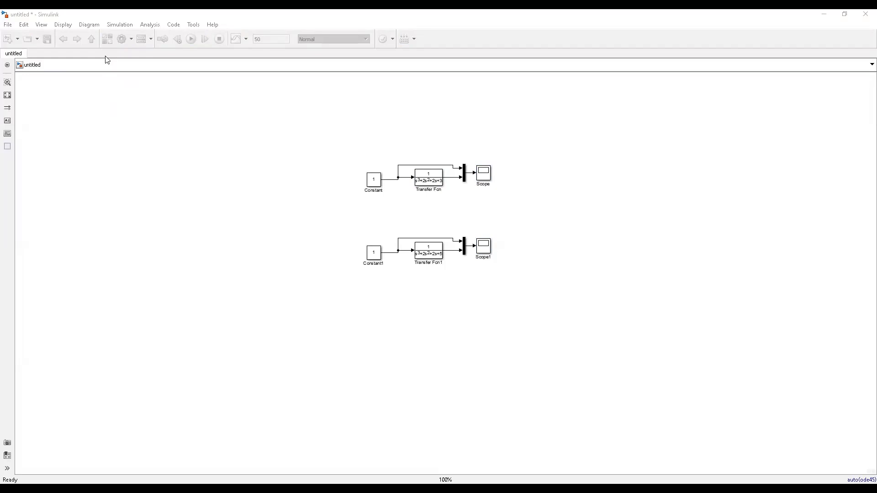
{"action": "left_click_drag", "start_coordinate": [106, 56], "coordinate": [330, 220]}
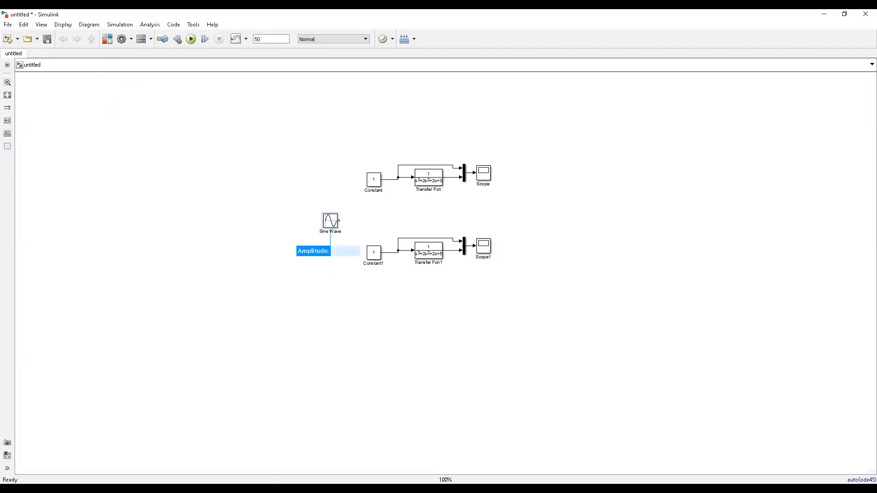
{"action": "double_click", "coordinate": [329, 220]}
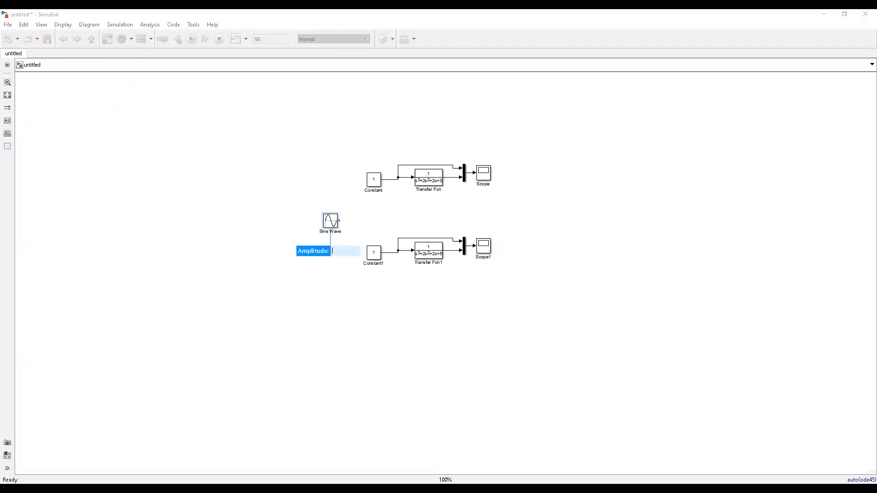
{"action": "left_click_drag", "start_coordinate": [315, 289], "coordinate": [341, 282]}
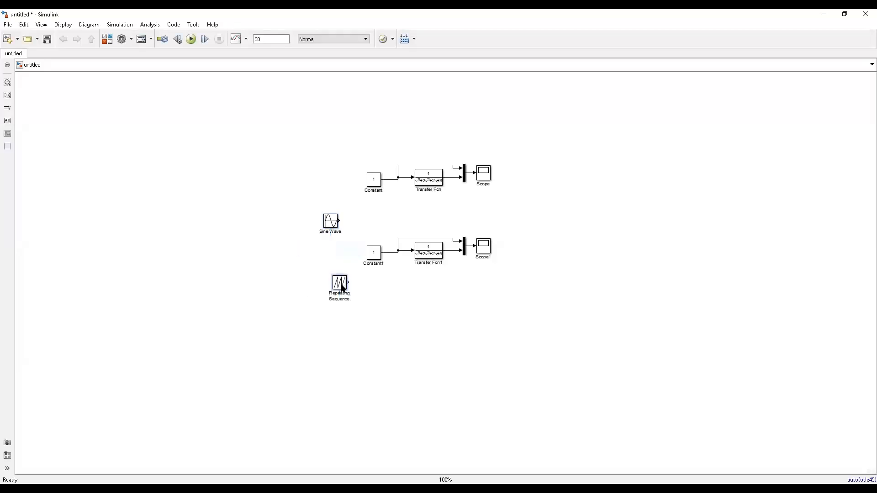
Move the Sine Wave block directly below the Constant block, aligned between the two constant sources.
{"action": "left_click", "coordinate": [366, 218]}
{"action": "left_click", "coordinate": [333, 228]}
{"action": "left_click_drag", "start_coordinate": [333, 229], "coordinate": [376, 218]}
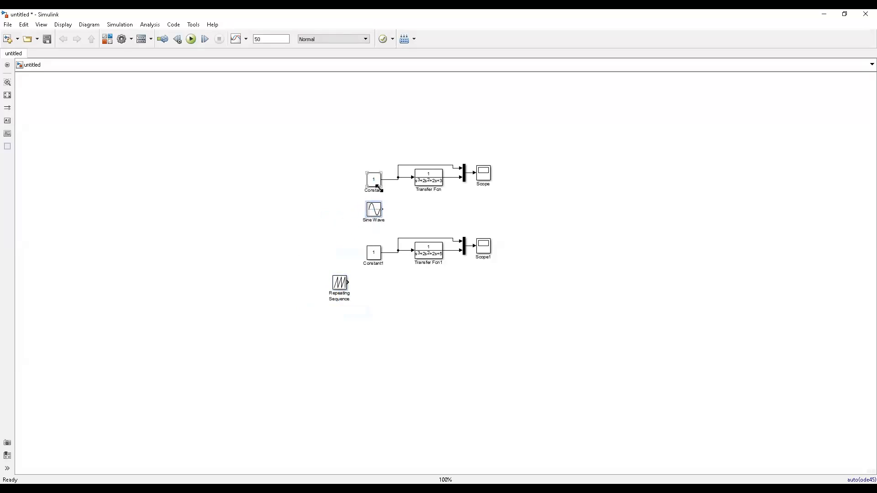
{"action": "key", "text": "space"}
{"action": "left_click", "coordinate": [383, 213]}
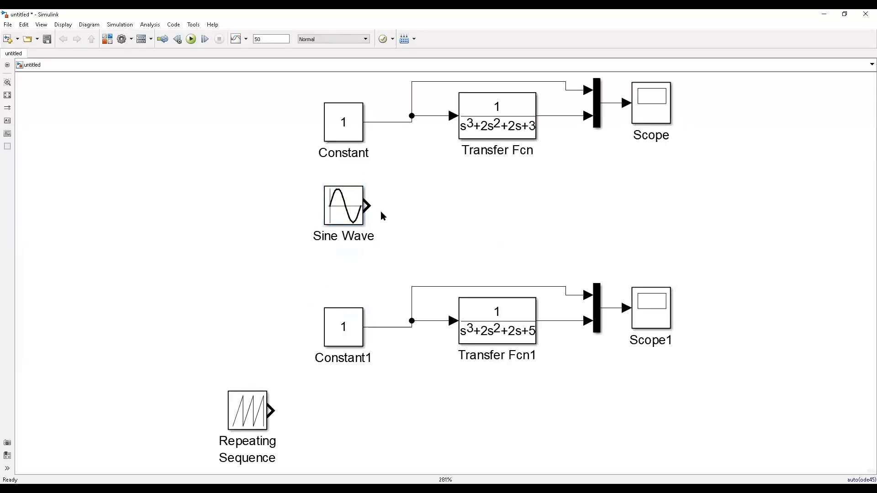
Replace Constant with Sine Wave as the source feeding Transfer Fcn and the first input of the upper mux.
{"action": "left_click_drag", "start_coordinate": [369, 205], "coordinate": [455, 116]}
{"action": "left_click", "coordinate": [383, 123]}
{"action": "key", "text": "Delete"}
{"action": "left_click_drag", "start_coordinate": [590, 90], "coordinate": [412, 116]}
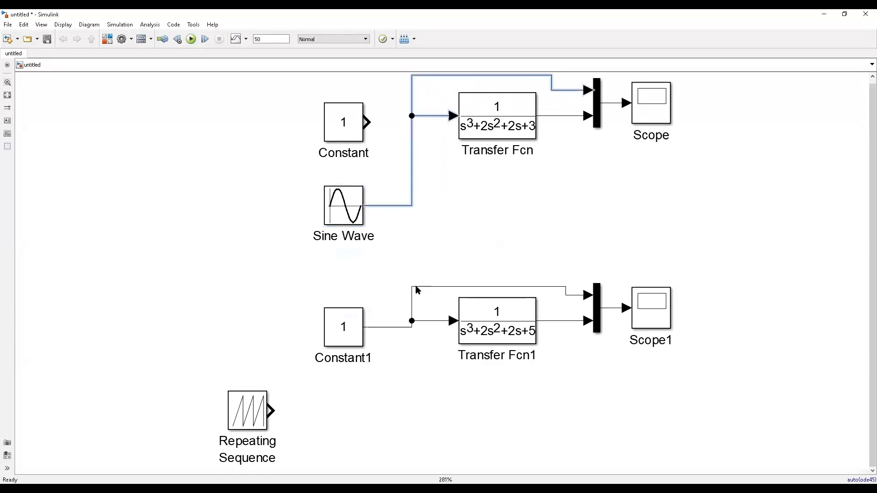
Disconnect Constant1 and branch the Sine Wave signal to Transfer Fcn1 and the first input of the lower mux.
{"action": "left_click", "coordinate": [413, 305]}
{"action": "key", "text": "Delete"}
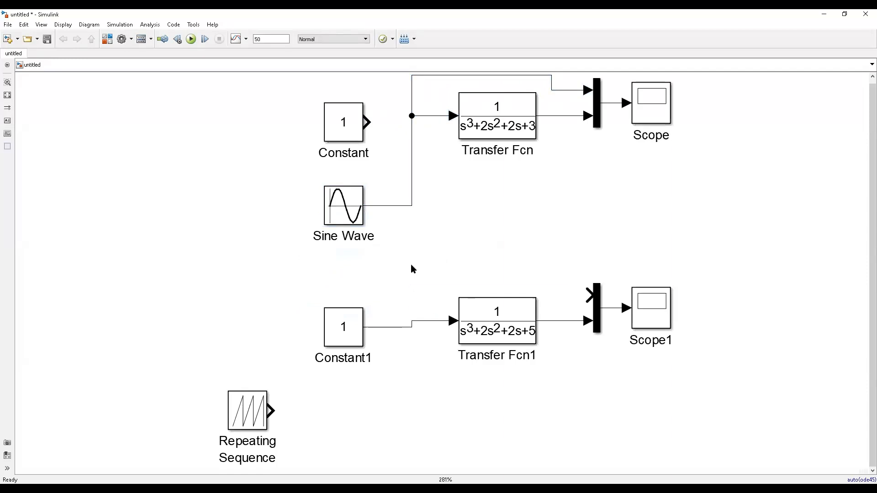
{"action": "left_click", "coordinate": [397, 328]}
{"action": "key", "text": "Delete"}
{"action": "left_click_drag", "start_coordinate": [455, 320], "coordinate": [412, 206]}
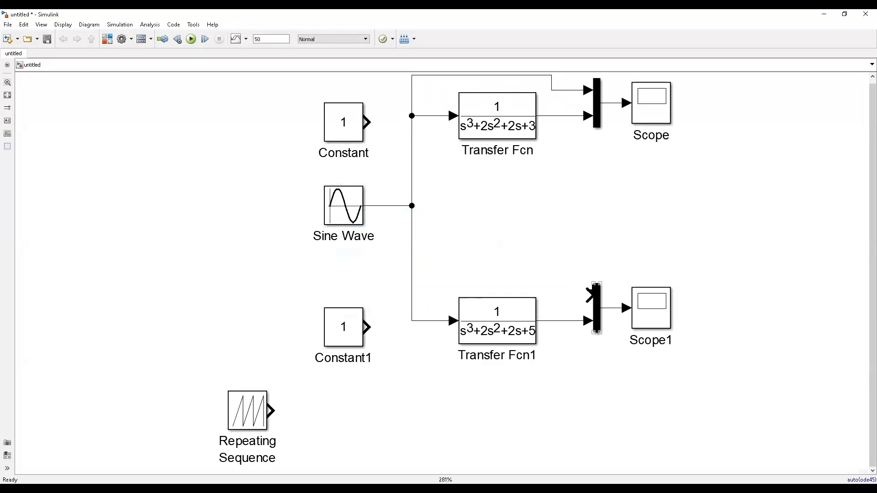
{"action": "left_click_drag", "start_coordinate": [590, 294], "coordinate": [412, 273]}
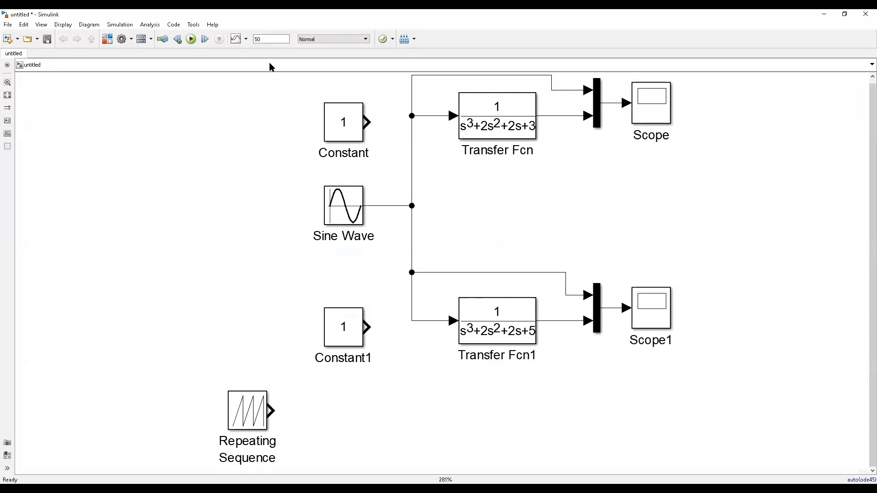
Check the Scope plot and run the simulation with the Sine Wave source.
{"action": "double_click", "coordinate": [651, 108]}
{"action": "left_click", "coordinate": [651, 120]}
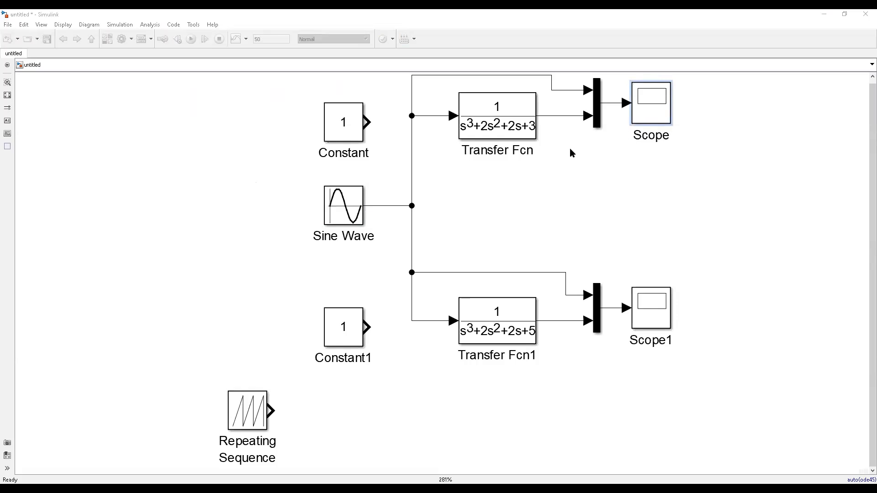
{"action": "left_click", "coordinate": [454, 96]}
{"action": "left_click", "coordinate": [192, 39]}
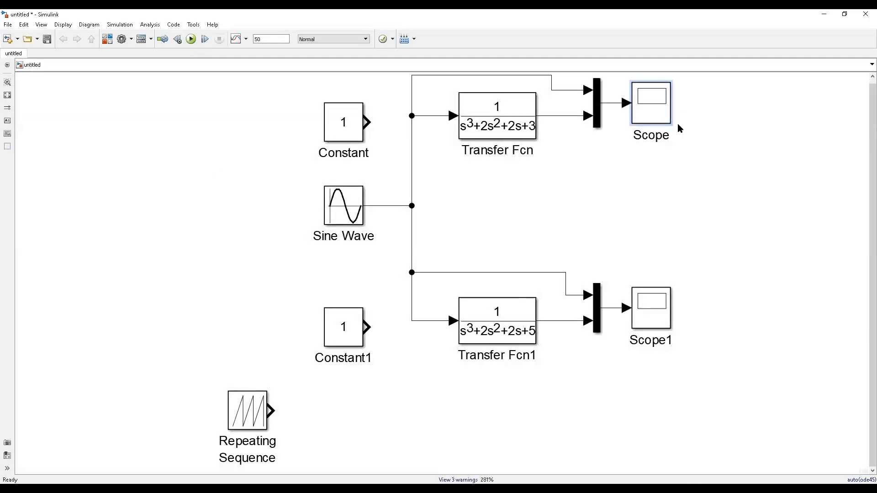
Compare the sine wave responses of the two transfer functions on Scope and Scope1.
{"action": "double_click", "coordinate": [658, 118]}
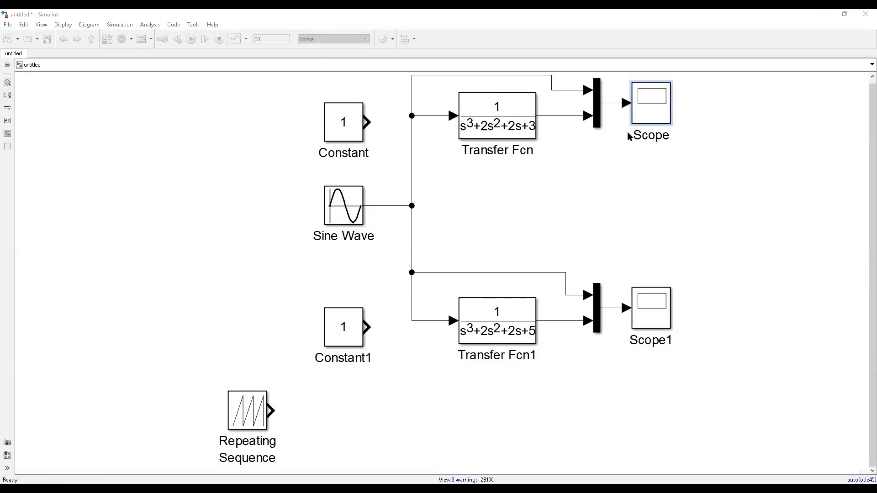
{"action": "left_click", "coordinate": [654, 313]}
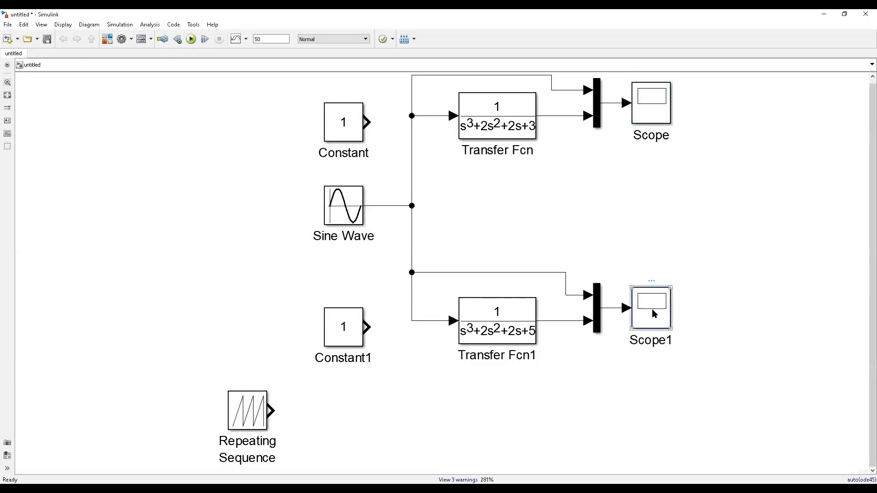
{"action": "double_click", "coordinate": [654, 314]}
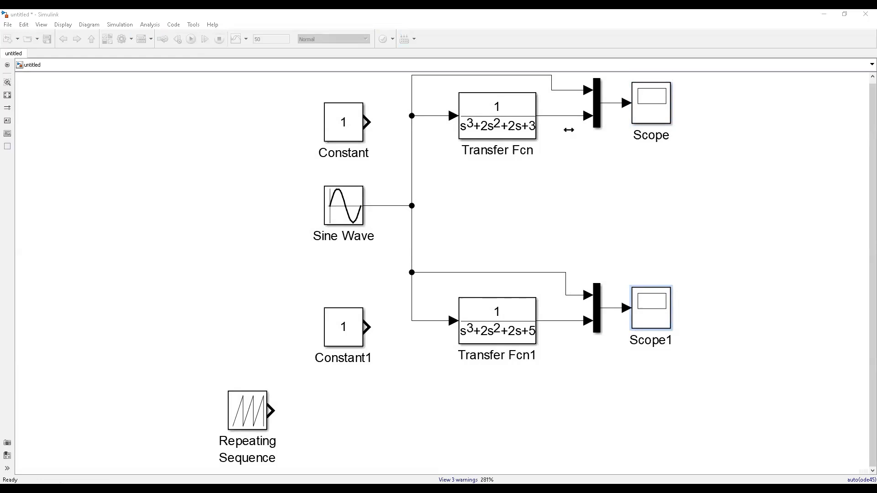
{"action": "left_click", "coordinate": [393, 234]}
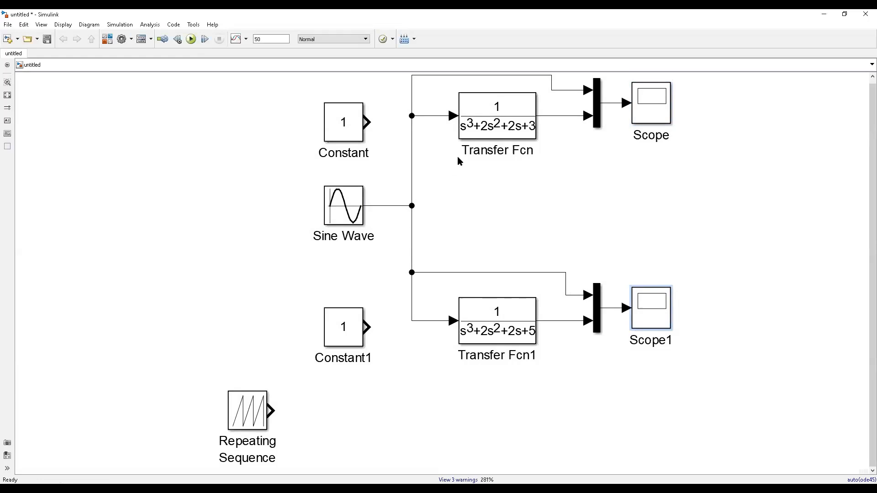
{"action": "left_click", "coordinate": [636, 113]}
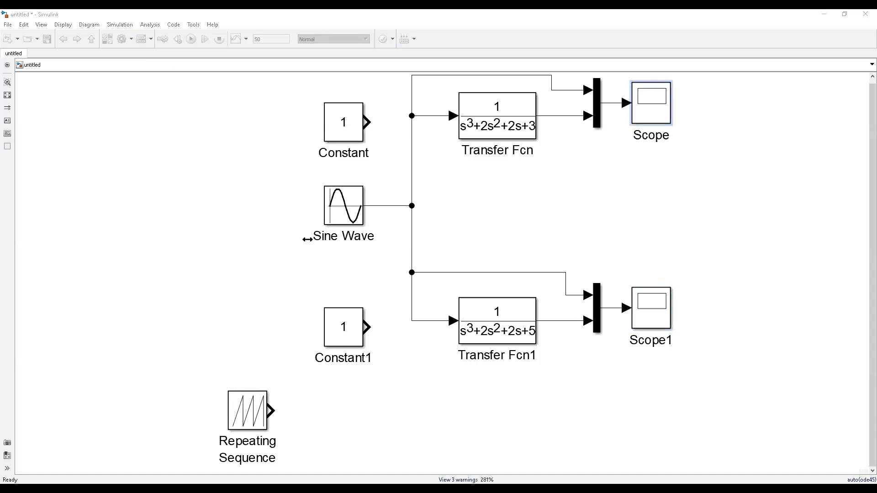
Switch the model's solver type to fixed-step with automatic solver selection and rerun the simulation.
{"action": "left_click", "coordinate": [125, 43]}
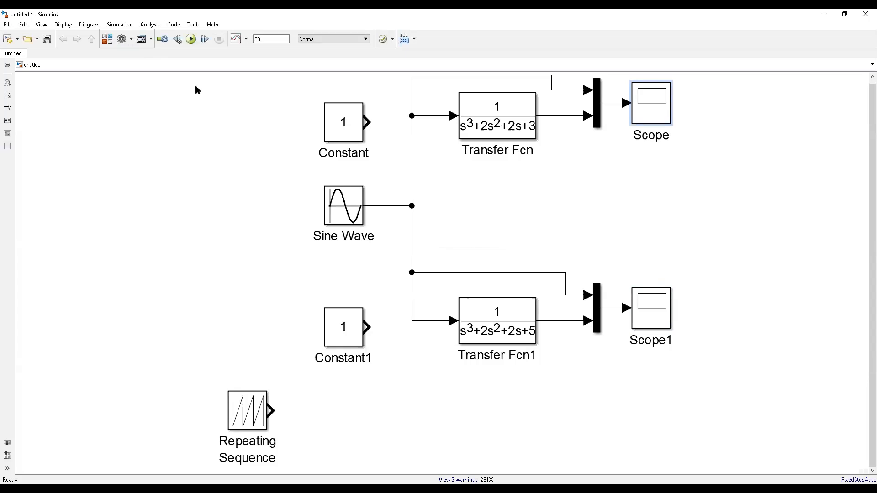
{"action": "left_click", "coordinate": [196, 42]}
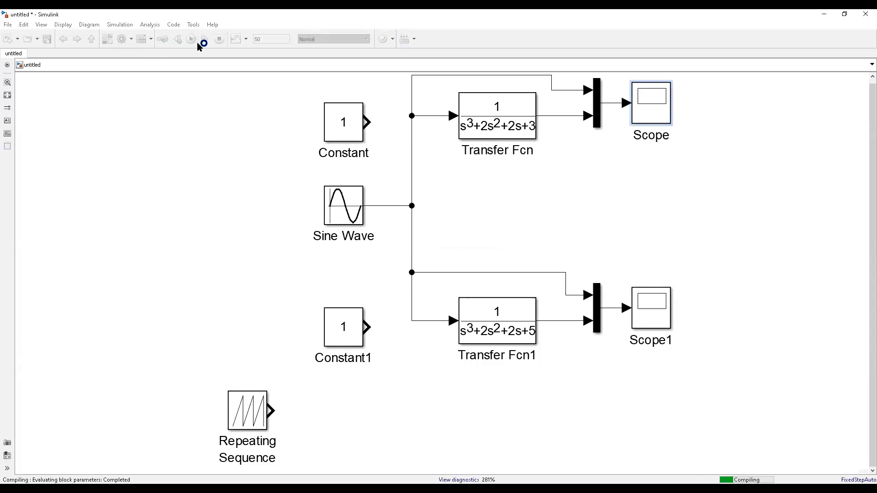
View the fixed-step simulation results on Scope and Scope1.
{"action": "double_click", "coordinate": [638, 106]}
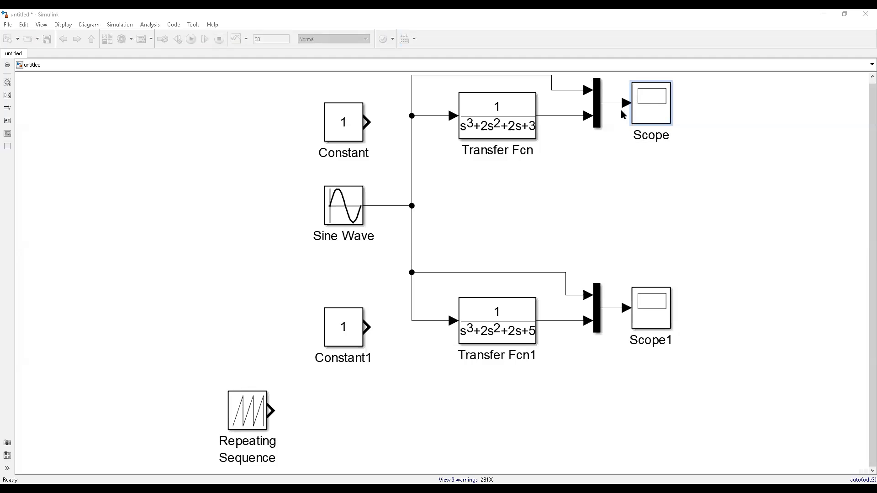
{"action": "left_click", "coordinate": [666, 314]}
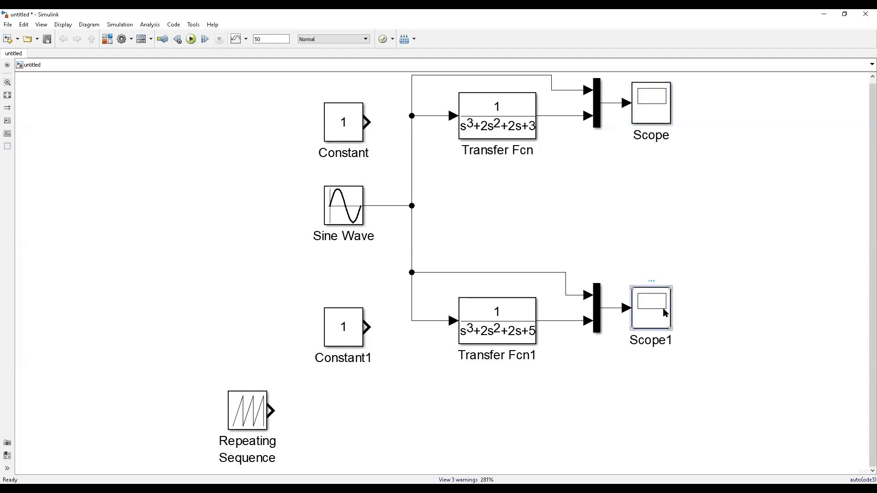
{"action": "double_click", "coordinate": [666, 313]}
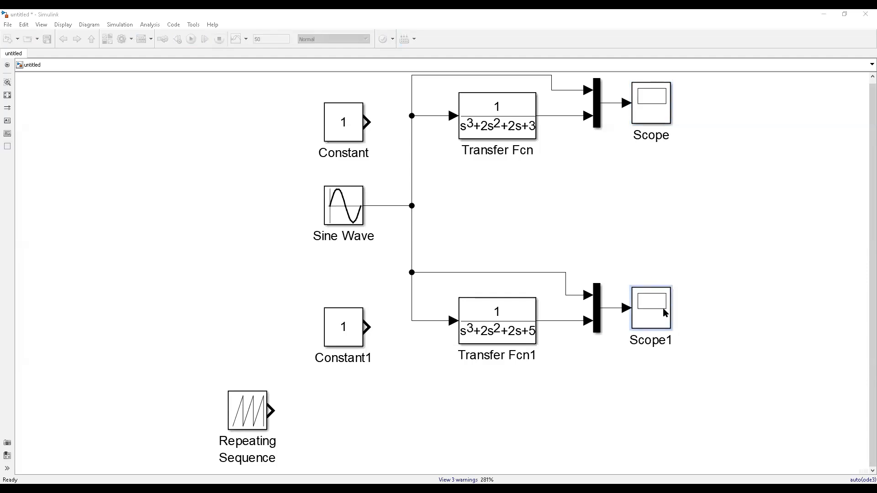
Move the Repeating Sequence block between Sine Wave and Constant1, and accept its time and output values of [0 2].
{"action": "left_click", "coordinate": [231, 393]}
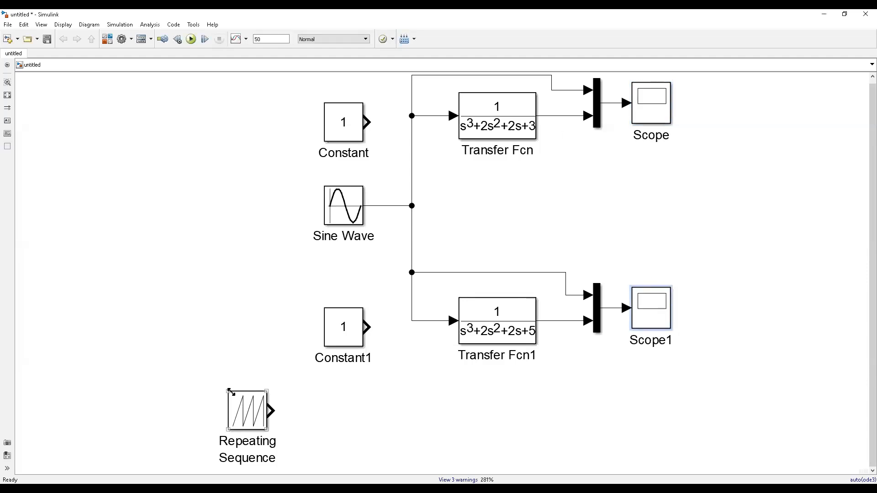
{"action": "left_click_drag", "start_coordinate": [246, 424], "coordinate": [289, 289]}
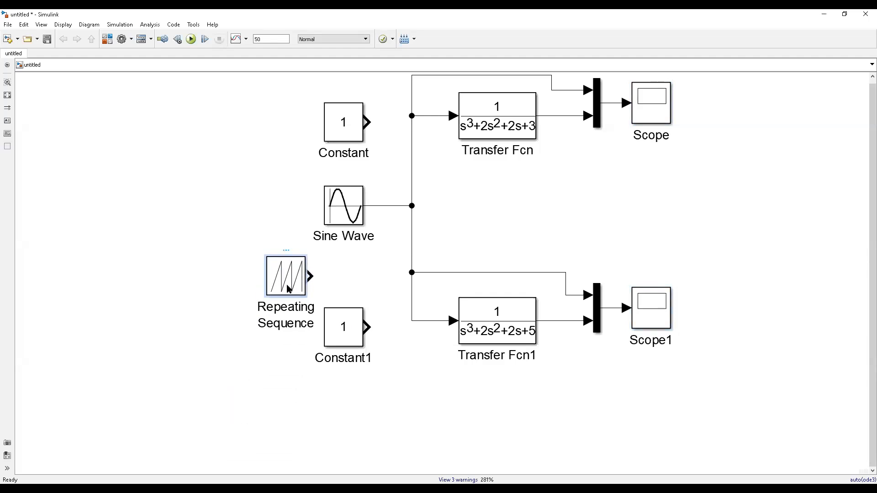
{"action": "double_click", "coordinate": [289, 290]}
{"action": "left_click", "coordinate": [390, 354]}
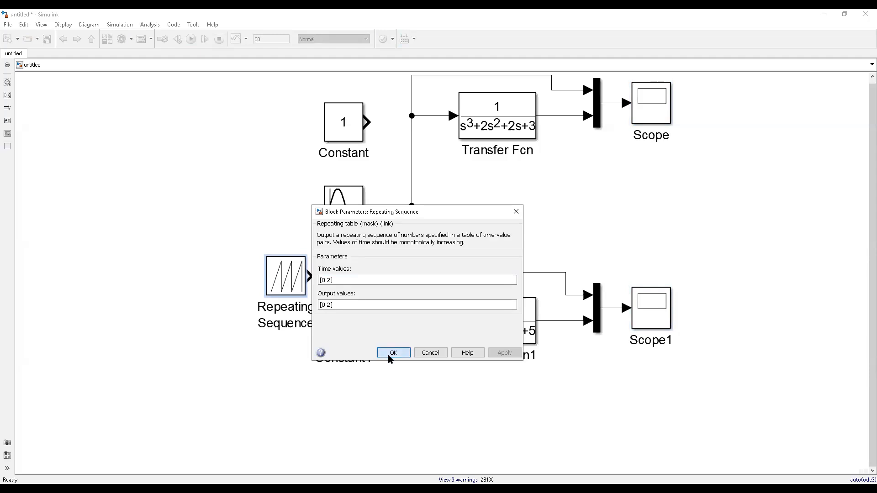
Examine the responses on Scope and Scope1 for the Repeating Sequence input, closing each plot.
{"action": "left_click", "coordinate": [654, 104]}
{"action": "double_click", "coordinate": [654, 104]}
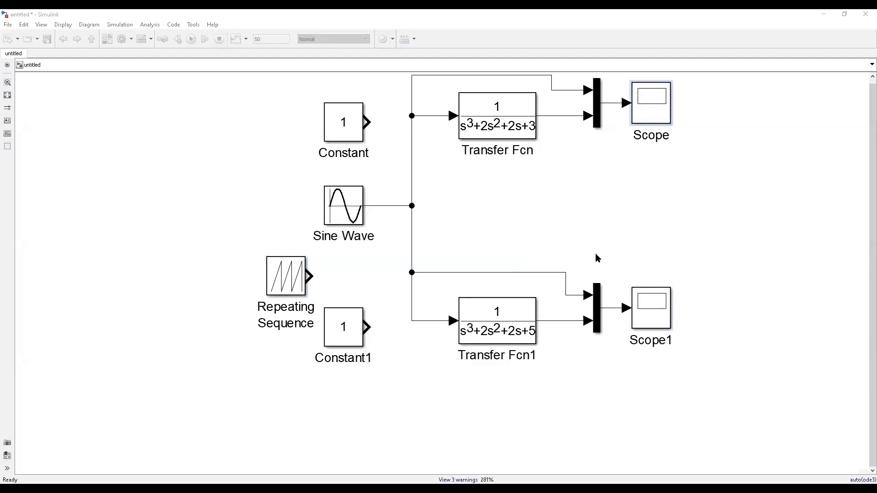
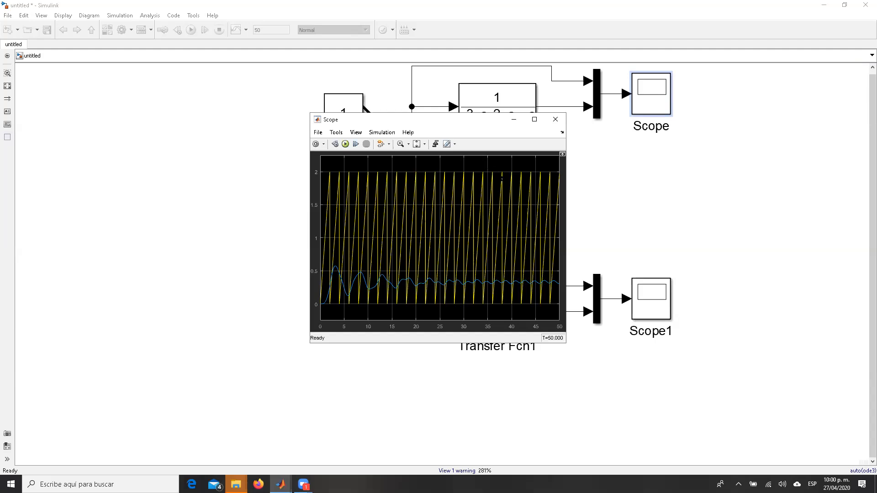
{"action": "left_click", "coordinate": [555, 119]}
{"action": "left_click", "coordinate": [656, 286]}
{"action": "double_click", "coordinate": [655, 286]}
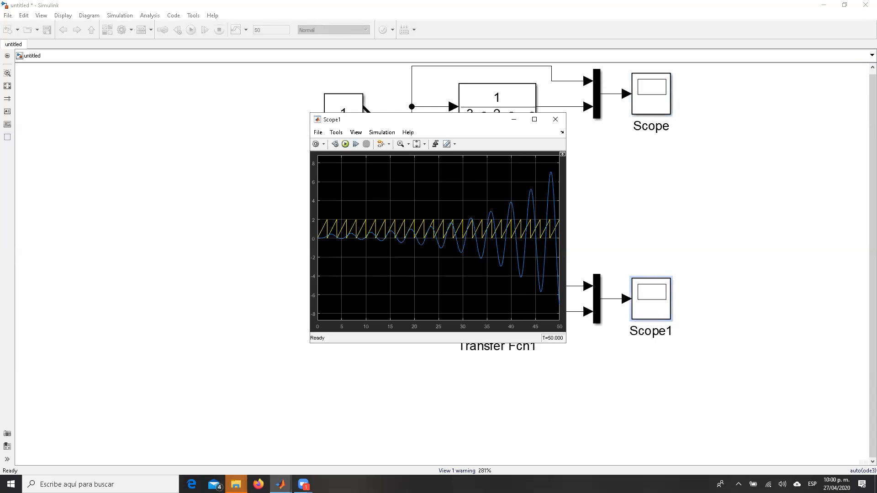
{"action": "left_click", "coordinate": [555, 119]}
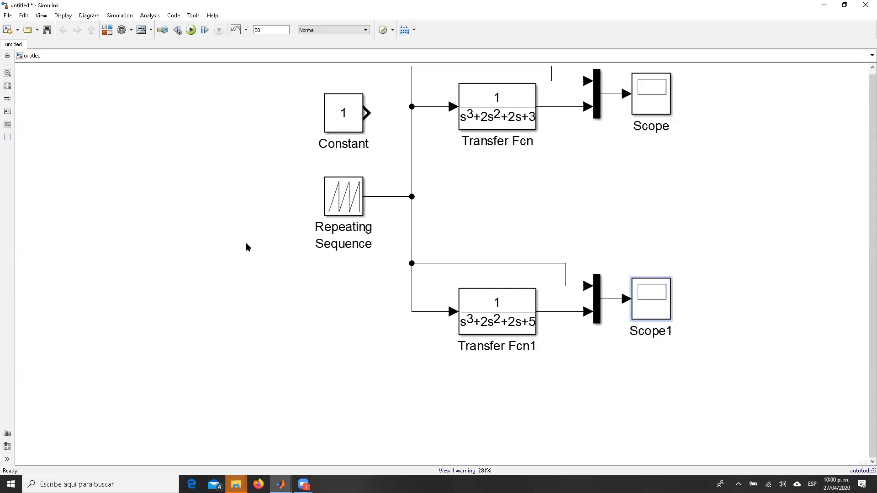
Move the connected Repeating Sequence block farther left, away from the signal branch point.
{"action": "left_click", "coordinate": [342, 211]}
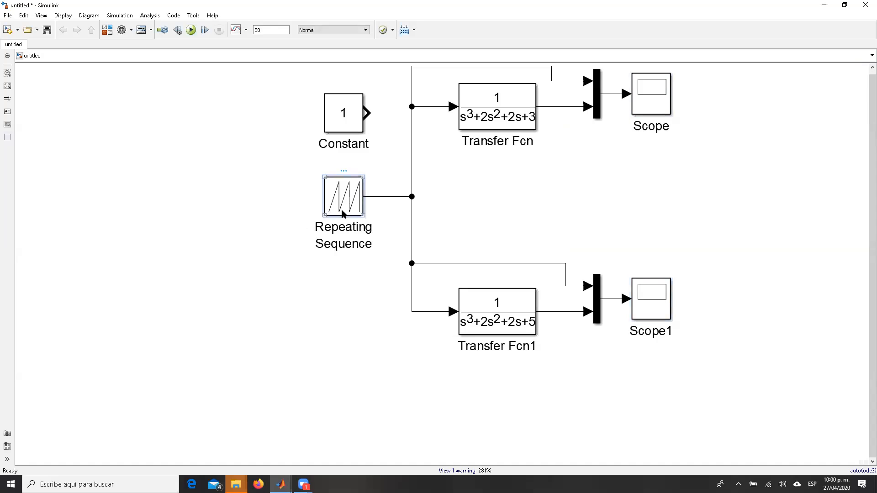
{"action": "left_click_drag", "start_coordinate": [344, 214], "coordinate": [292, 213]}
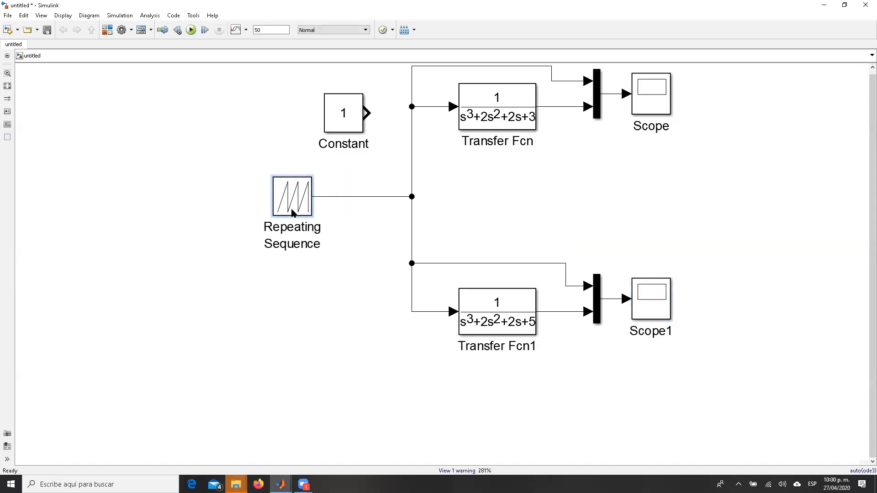
Replace the Repeating Sequence block with the Constant block, connecting it to the branched input line.
{"action": "key", "text": "Delete"}
{"action": "left_click_drag", "start_coordinate": [352, 131], "coordinate": [294, 213]}
{"action": "left_click", "coordinate": [192, 264]}
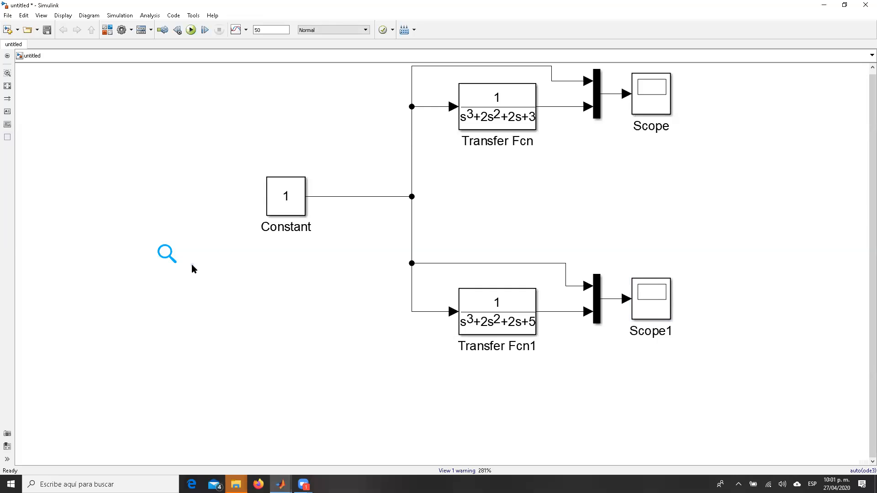
Copy the Transfer Fcn1 block, with denominator s^3+2s^2+2s+5, and place the copy directly below the original.
{"action": "left_click", "coordinate": [494, 329]}
{"action": "left_click_drag", "start_coordinate": [494, 329], "coordinate": [490, 411]}
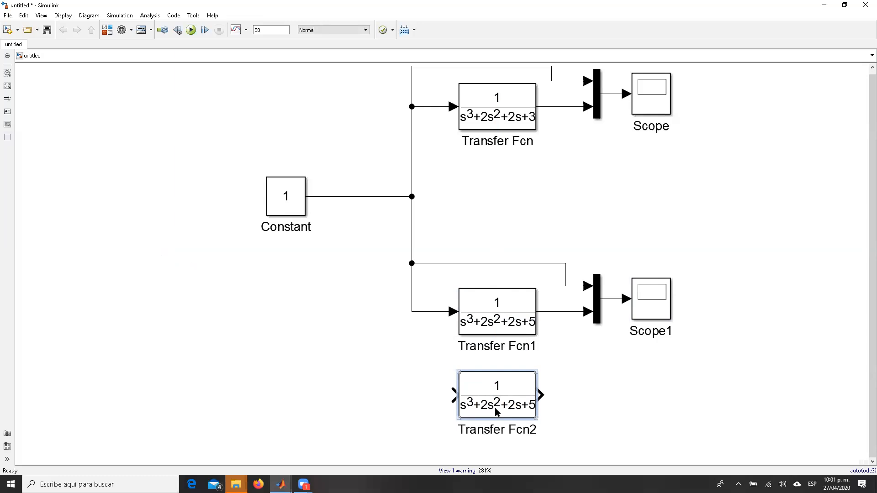
{"action": "left_click", "coordinate": [468, 323]}
{"action": "left_click", "coordinate": [363, 285]}
{"action": "scroll", "coordinate": [328, 254], "scroll_direction": "up", "scroll_amount": 1}
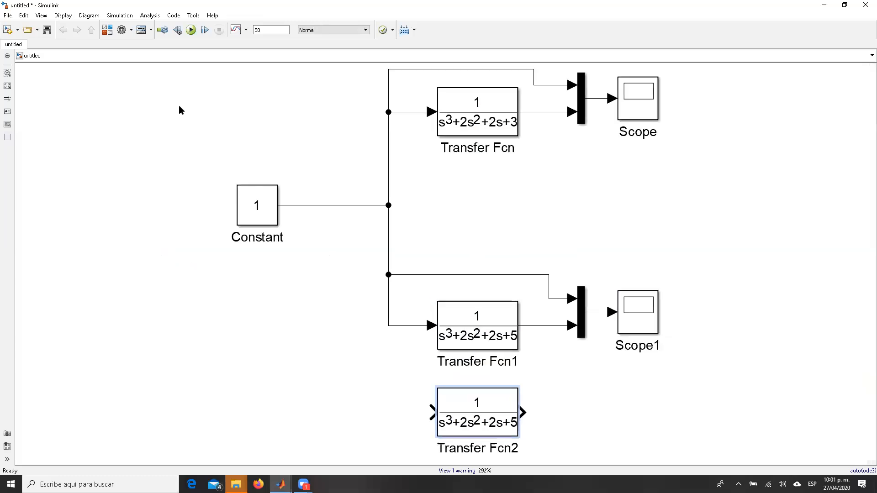
{"action": "left_click_drag", "start_coordinate": [300, 84], "coordinate": [665, 328]}
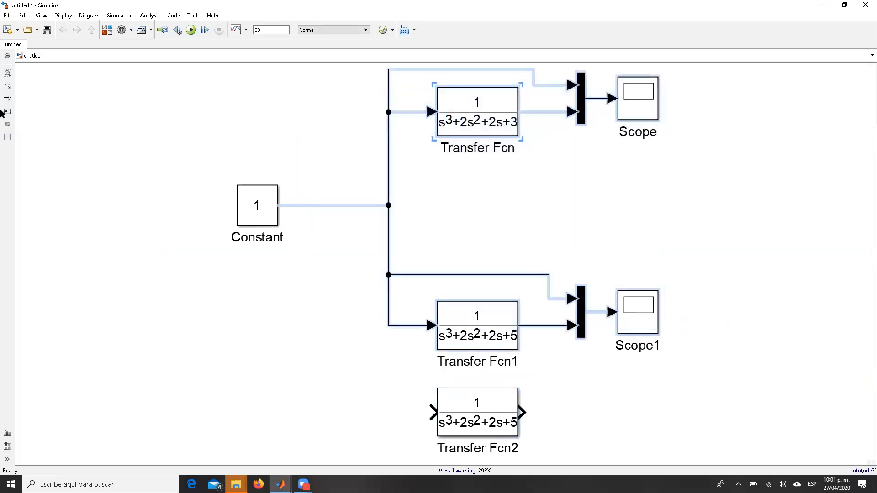
Add a Sum block from the Commonly Used Blocks library before Transfer Fcn2 and connect its output to that block.
{"action": "left_click", "coordinate": [107, 30]}
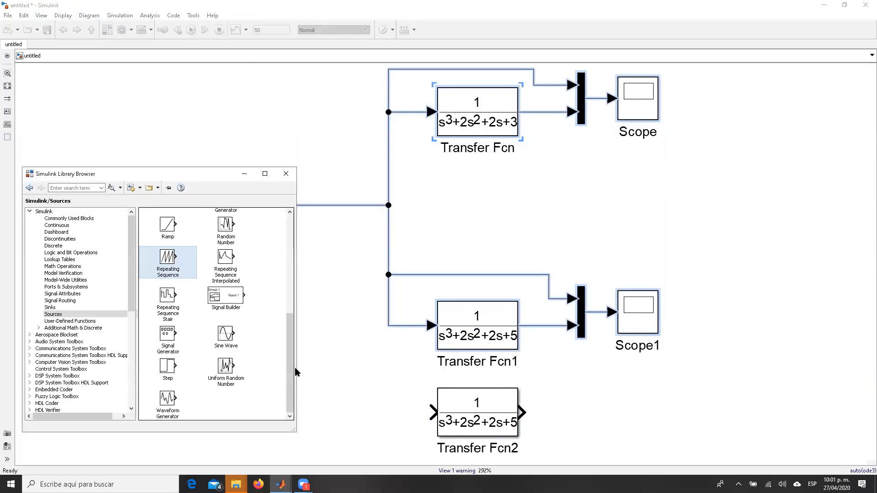
{"action": "left_click_drag", "start_coordinate": [288, 369], "coordinate": [283, 203]}
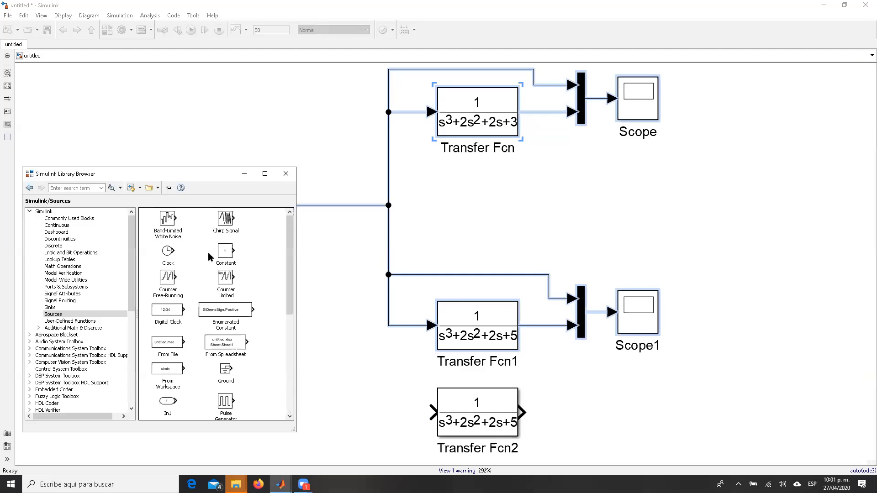
{"action": "left_click", "coordinate": [56, 226]}
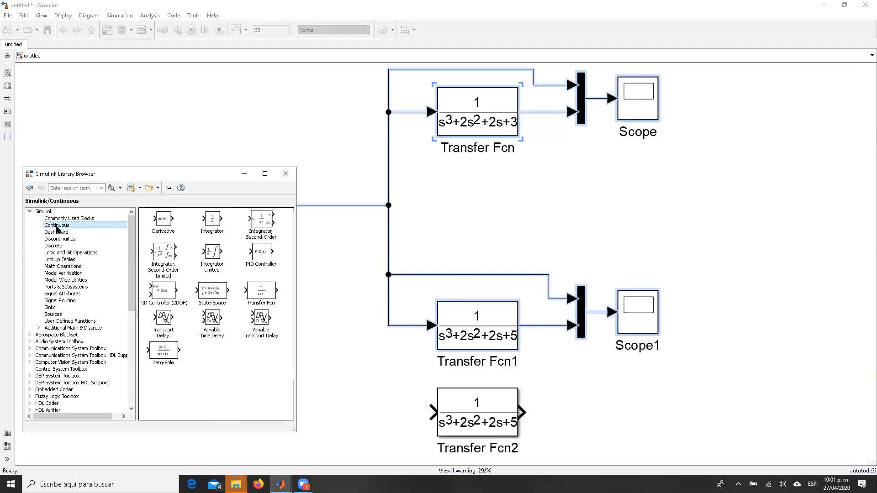
{"action": "left_click", "coordinate": [64, 218]}
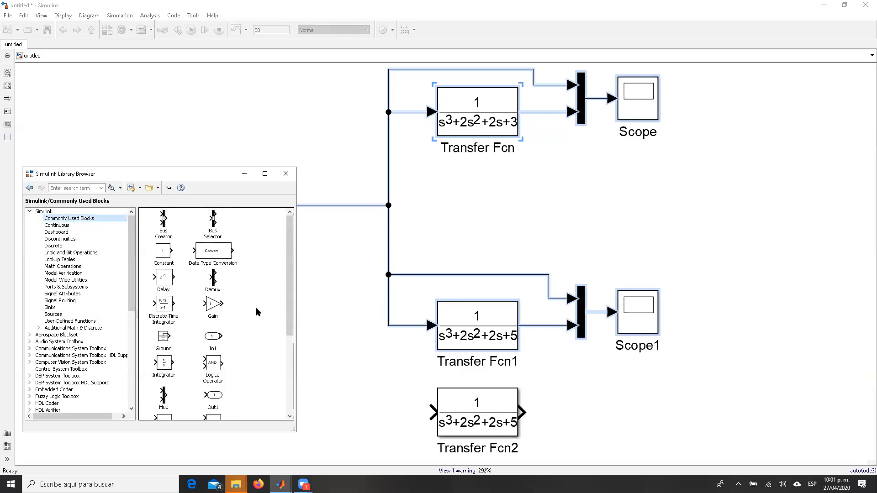
{"action": "scroll", "coordinate": [233, 355], "scroll_direction": "down", "scroll_amount": 5}
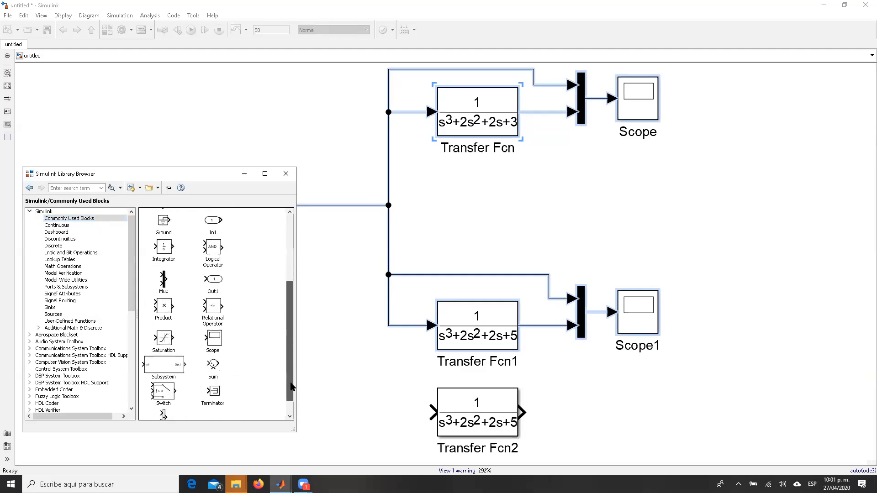
{"action": "left_click_drag", "start_coordinate": [213, 348], "coordinate": [379, 413]}
{"action": "scroll", "coordinate": [386, 411], "scroll_direction": "down", "scroll_amount": 2}
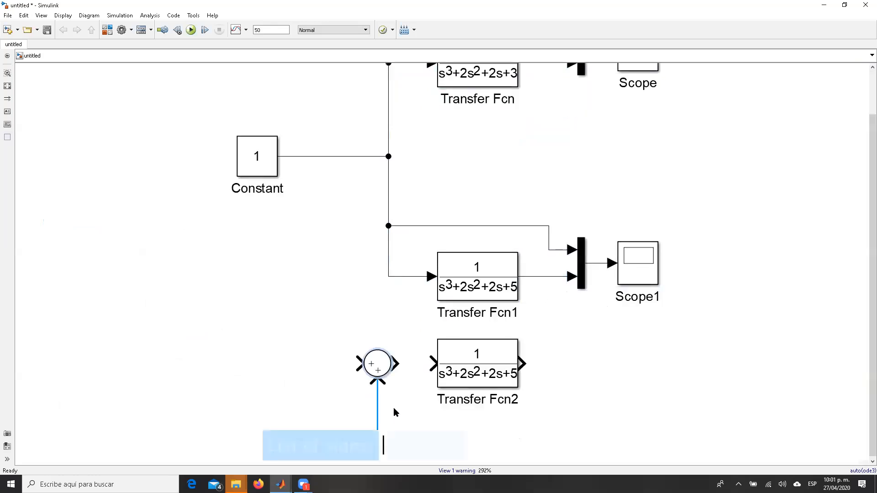
{"action": "left_click_drag", "start_coordinate": [395, 368], "coordinate": [433, 364]}
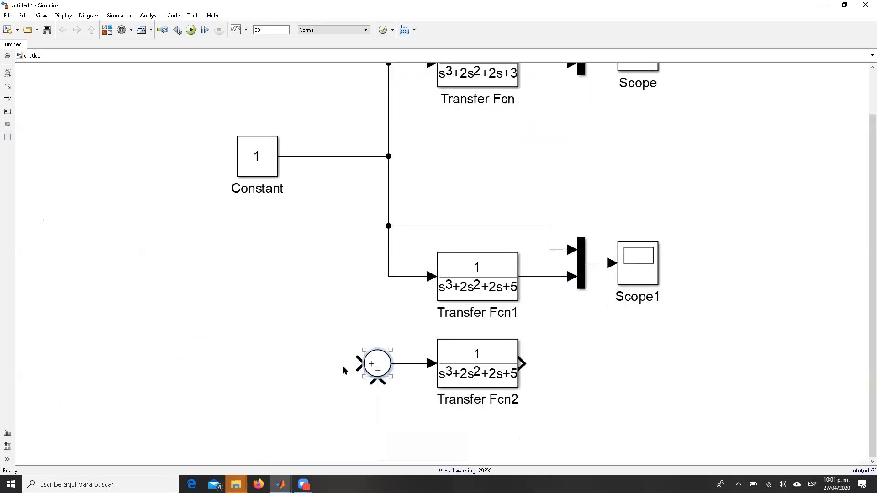
Branch the Constant signal into the Sum block's first input and set the sign of its second input to minus.
{"action": "left_click_drag", "start_coordinate": [358, 363], "coordinate": [310, 153]}
{"action": "left_click", "coordinate": [371, 368]}
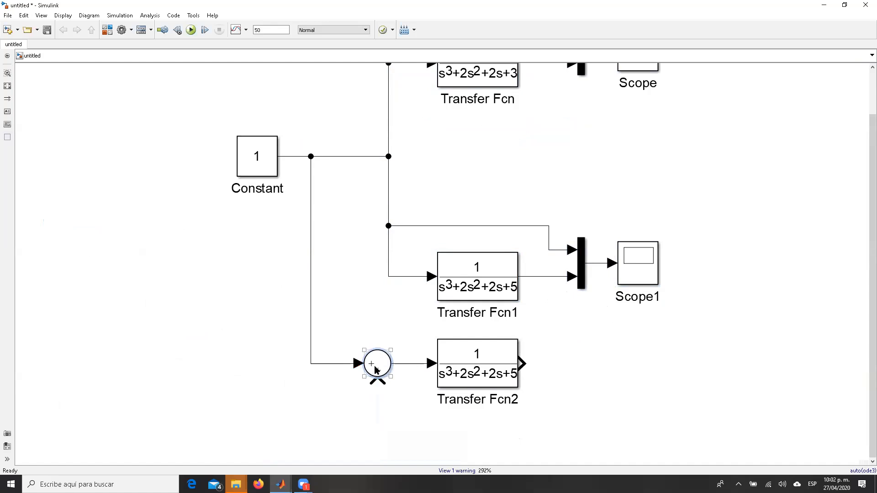
{"action": "double_click", "coordinate": [375, 369]}
{"action": "left_click", "coordinate": [431, 384]}
{"action": "key", "text": "BackSpace"}
{"action": "type", "text": "-"}
{"action": "key", "text": "Return"}
Feed Transfer Fcn2's output back to the Sum's minus input, and connect a copy of Scope1 to that output.
{"action": "left_click_drag", "start_coordinate": [378, 383], "coordinate": [529, 372]}
{"action": "left_click", "coordinate": [642, 269]}
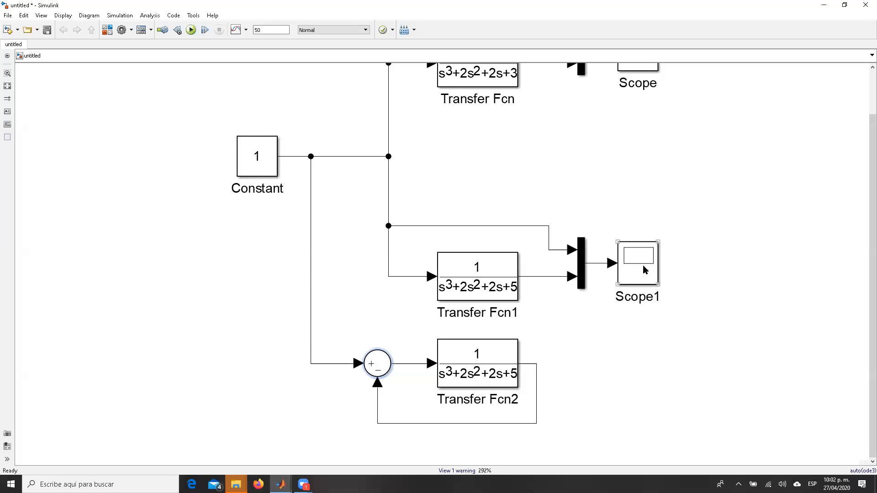
{"action": "mouse_move", "coordinate": [642, 265]}
{"action": "left_mouse_down"}
{"action": "mouse_move", "coordinate": [610, 411]}
{"action": "mouse_move", "coordinate": [598, 382]}
{"action": "mouse_move", "coordinate": [604, 369]}
{"action": "mouse_move", "coordinate": [538, 366]}
{"action": "left_mouse_up"}
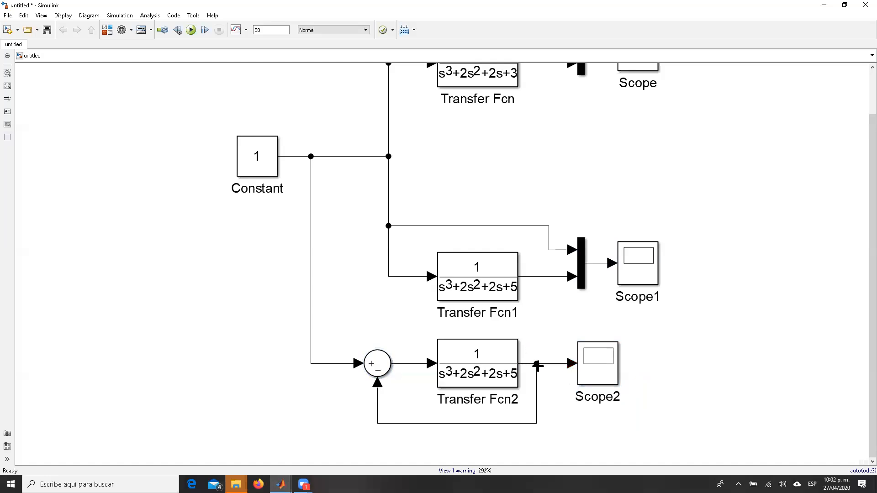
Make room between the Sum and Transfer Fcn2 blocks, remove their connecting line and insert a connected Gain block there.
{"action": "left_click", "coordinate": [500, 376]}
{"action": "left_click", "coordinate": [377, 373]}
{"action": "left_click_drag", "start_coordinate": [375, 365], "coordinate": [345, 365]}
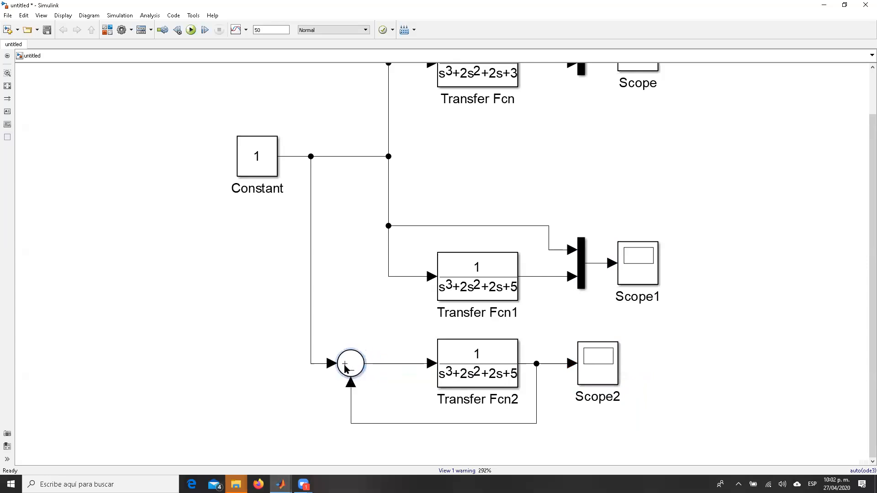
{"action": "left_click", "coordinate": [388, 368]}
{"action": "key", "text": "Delete"}
{"action": "left_click", "coordinate": [107, 30]}
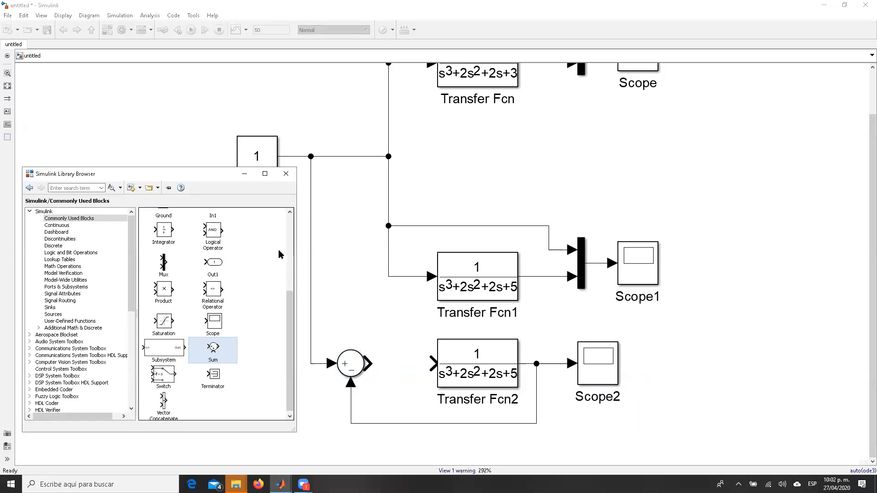
{"action": "scroll", "coordinate": [289, 319], "scroll_direction": "up", "scroll_amount": 3}
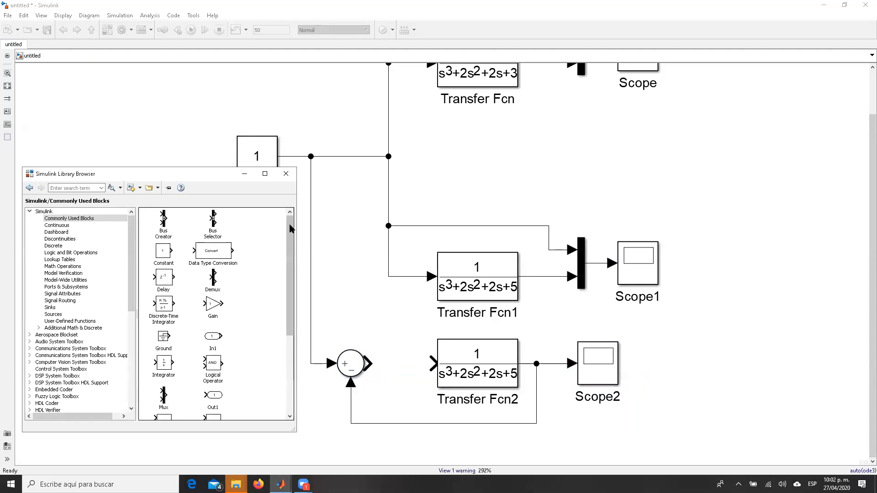
{"action": "left_click", "coordinate": [218, 313]}
{"action": "left_click_drag", "start_coordinate": [217, 313], "coordinate": [459, 364]}
{"action": "left_click", "coordinate": [446, 360]}
Run the simulation and view the closed-loop response on Scope2, closing the plot when finished.
{"action": "left_click", "coordinate": [191, 30]}
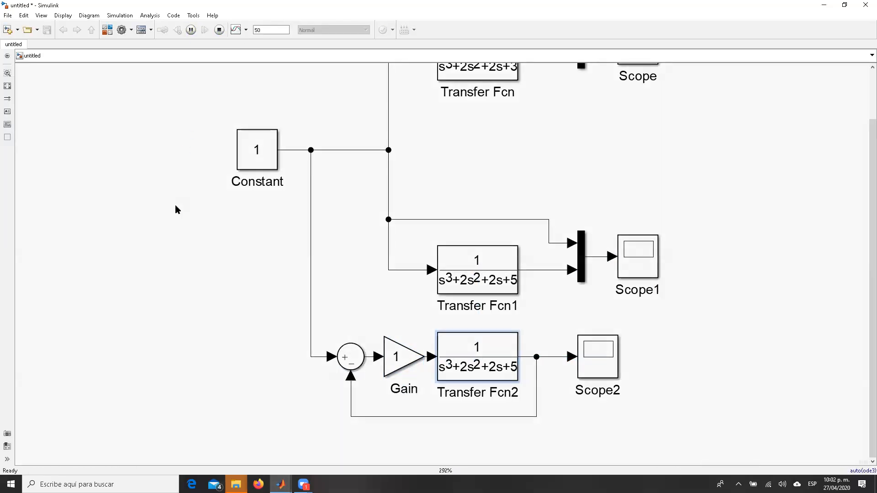
{"action": "left_click", "coordinate": [592, 351]}
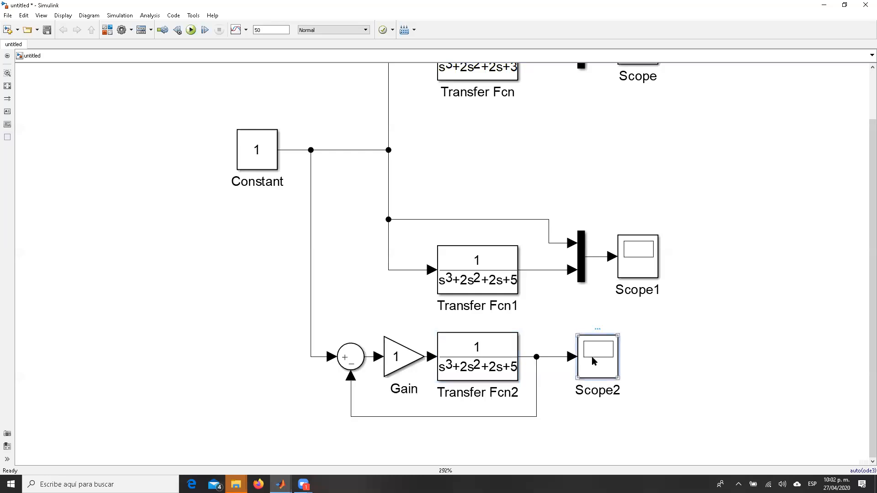
{"action": "double_click", "coordinate": [592, 351]}
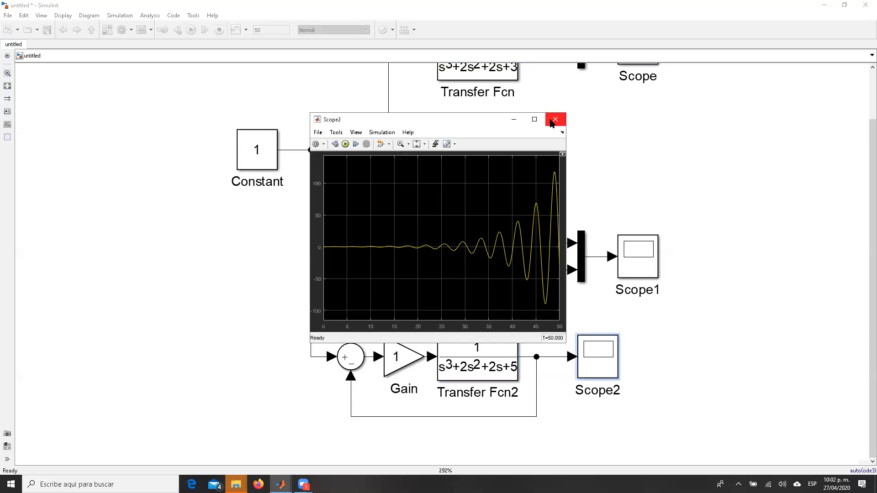
{"action": "left_click", "coordinate": [556, 119]}
Set the Gain block's value to -5.
{"action": "double_click", "coordinate": [400, 361]}
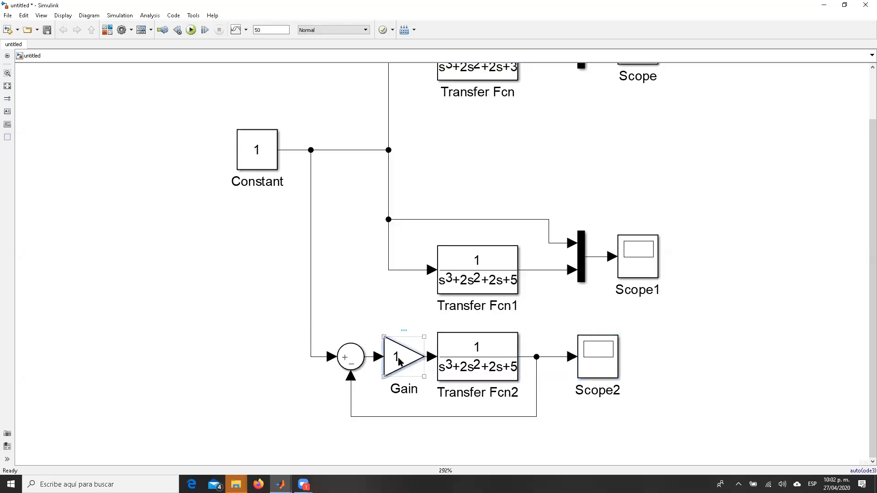
{"action": "type", "text": "-5"}
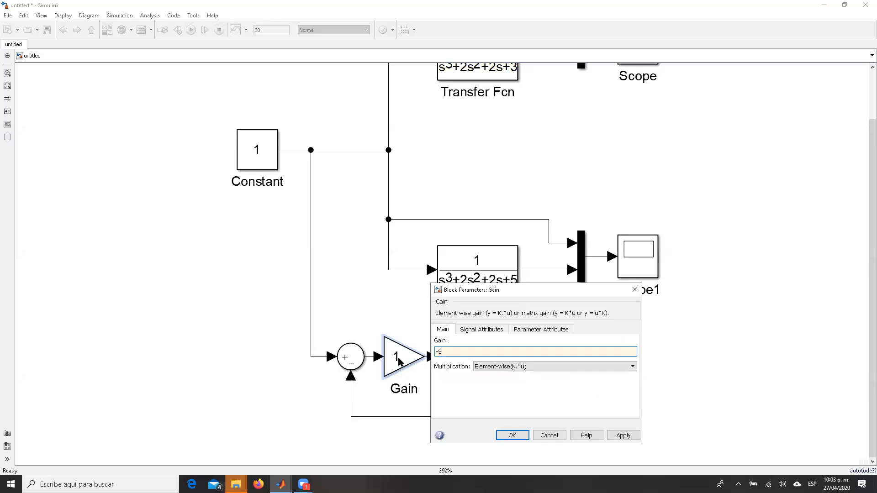
{"action": "left_click", "coordinate": [510, 435]}
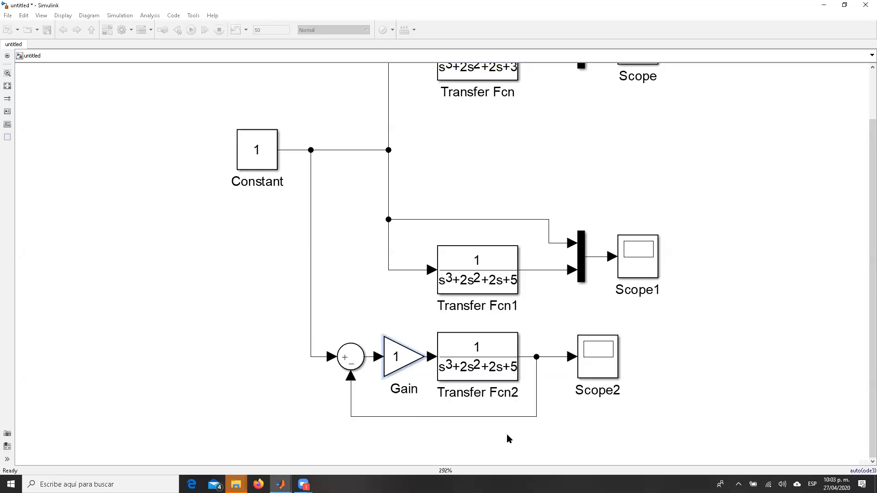
Rerun the simulation with the -5 gain and examine the response on Scope2, closing its plot.
{"action": "left_click", "coordinate": [192, 31]}
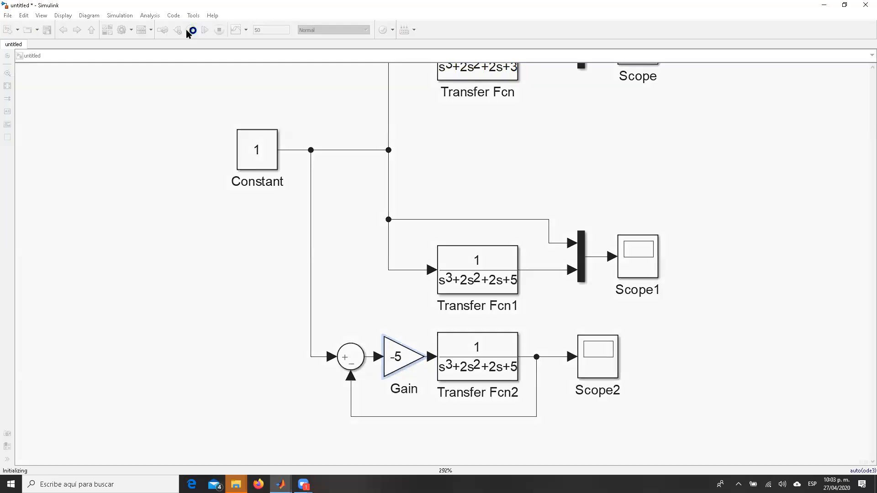
{"action": "double_click", "coordinate": [605, 362]}
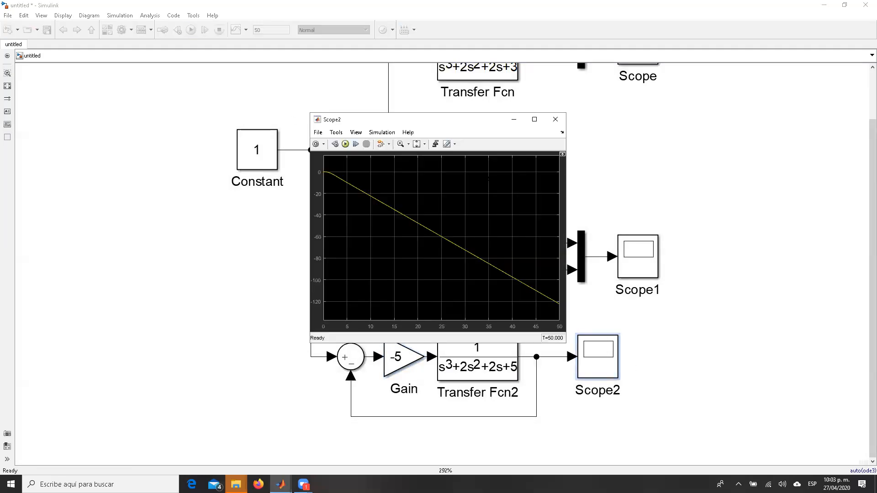
{"action": "left_click", "coordinate": [555, 119]}
Set the Gain block's value to -1.
{"action": "left_click", "coordinate": [395, 365]}
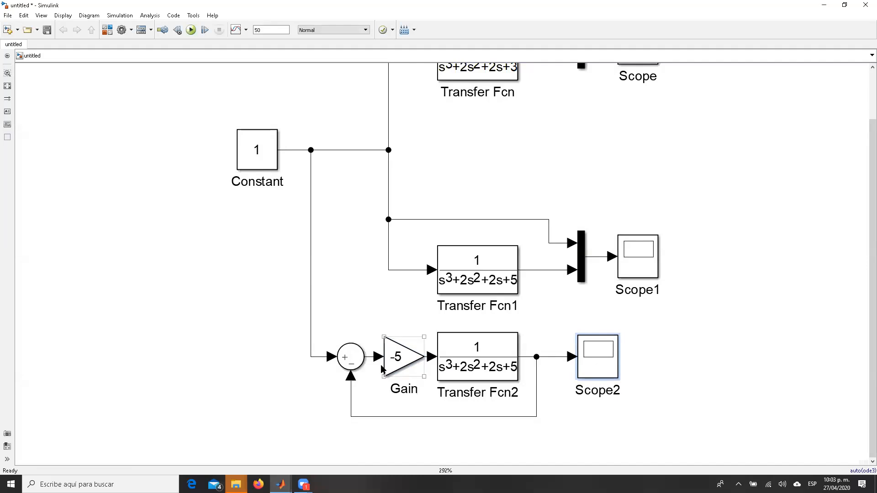
{"action": "double_click", "coordinate": [396, 366]}
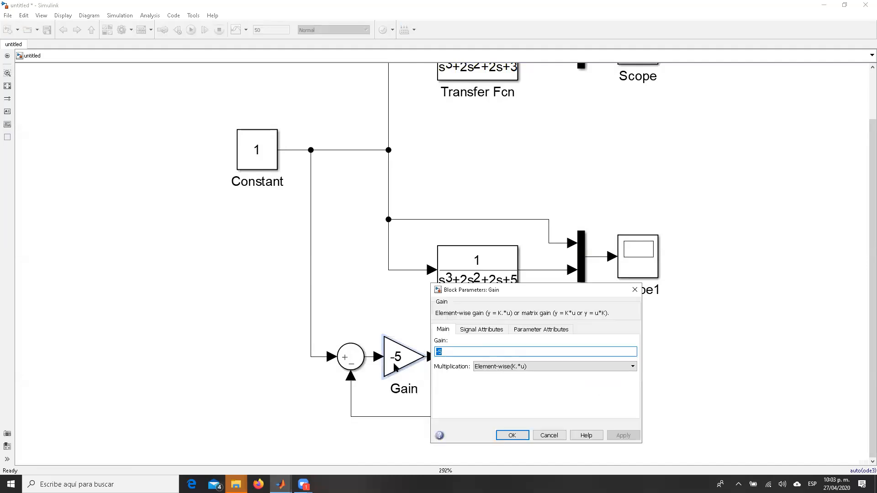
{"action": "type", "text": "-"}
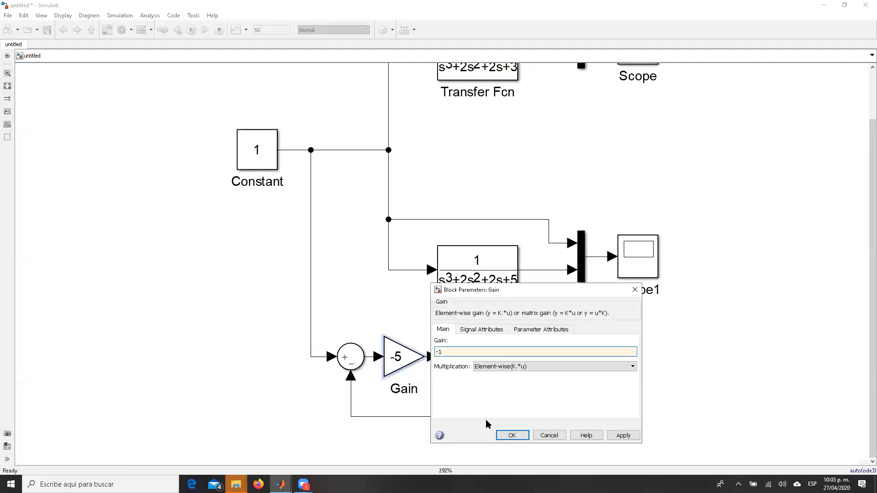
{"action": "left_click", "coordinate": [513, 437]}
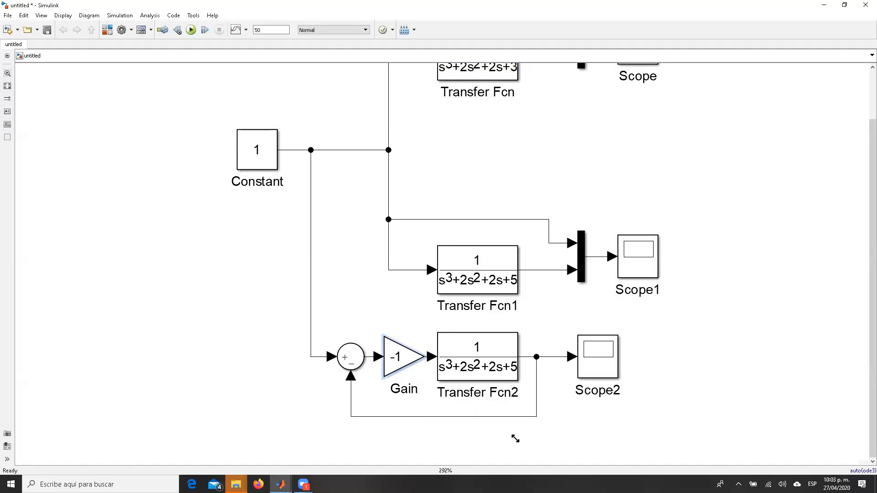
Rerun the simulation with the -1 gain and examine Scope2's response, moving its plot window clear of the feedback loop.
{"action": "left_click", "coordinate": [191, 31]}
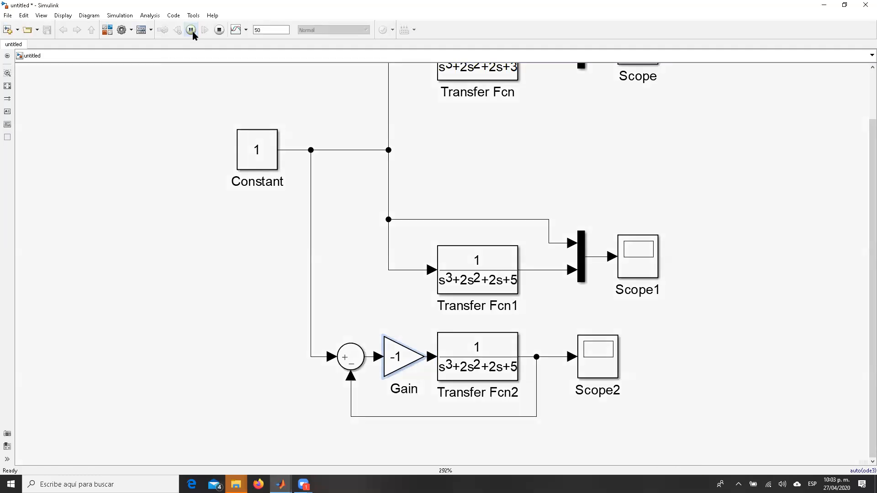
{"action": "left_click", "coordinate": [602, 373]}
{"action": "double_click", "coordinate": [602, 374]}
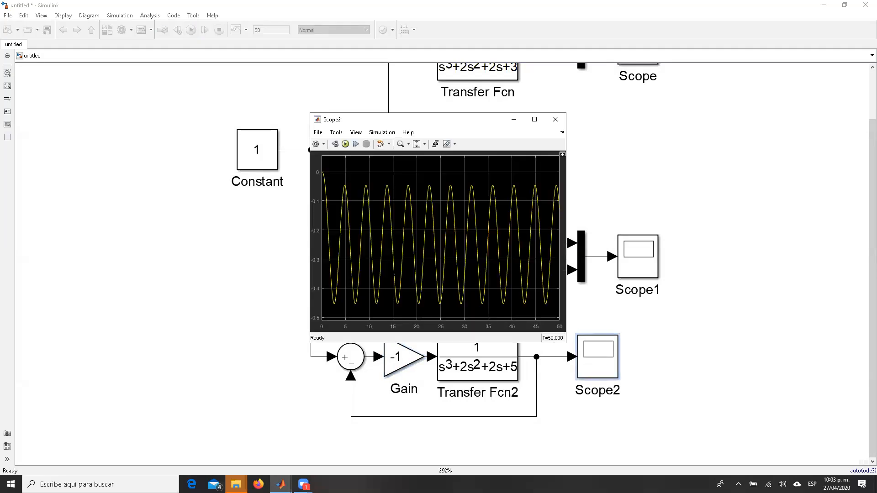
{"action": "left_click_drag", "start_coordinate": [417, 122], "coordinate": [289, 108]}
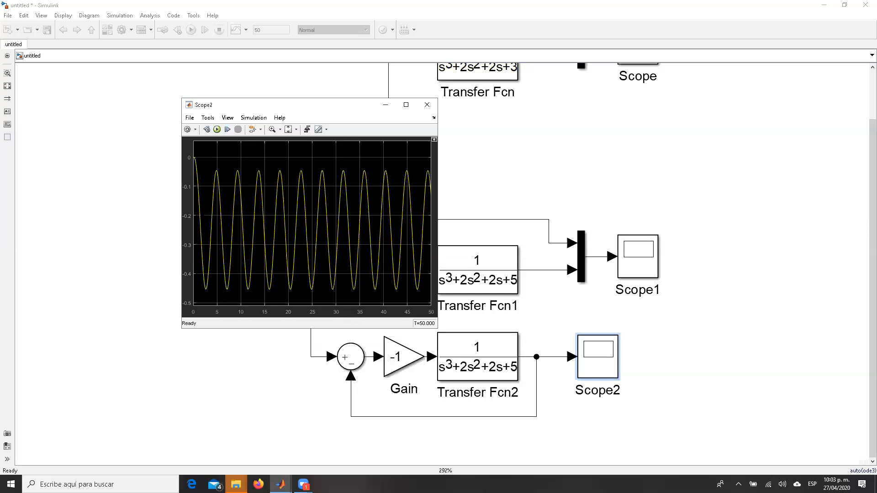
View the open-loop response on Scope1 for comparison with the feedback loop, closing the plot.
{"action": "left_click", "coordinate": [510, 373]}
{"action": "left_click", "coordinate": [641, 260]}
{"action": "double_click", "coordinate": [641, 260]}
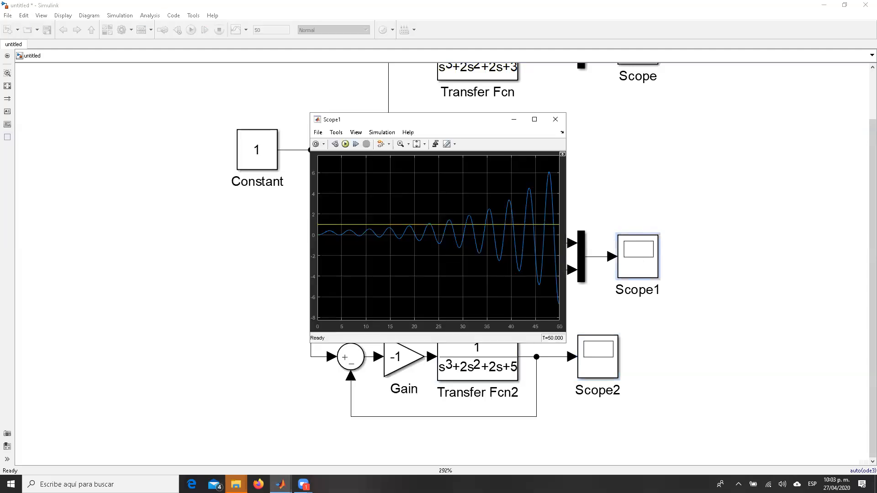
{"action": "left_click", "coordinate": [550, 125]}
{"action": "left_click", "coordinate": [392, 364]}
{"action": "double_click", "coordinate": [391, 364]}
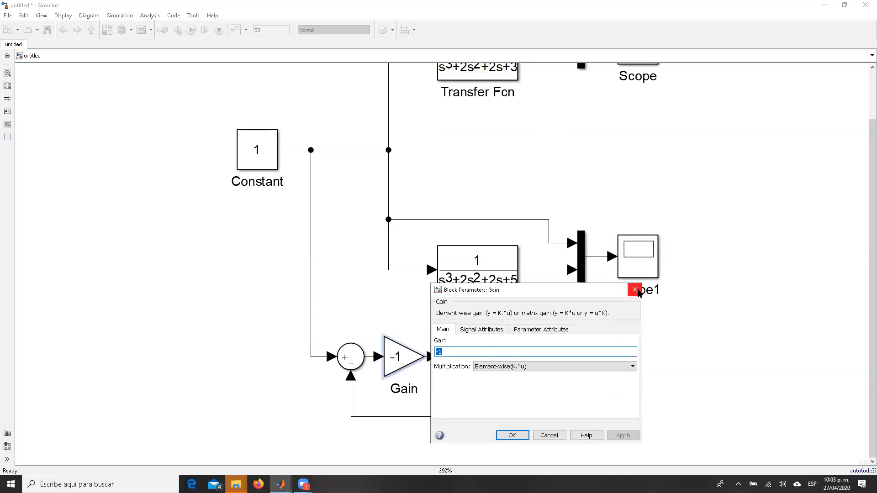
{"action": "left_click", "coordinate": [635, 290]}
Review the feedback loop's response for the -1 gain on Scope2, closing its plot.
{"action": "left_click", "coordinate": [593, 367]}
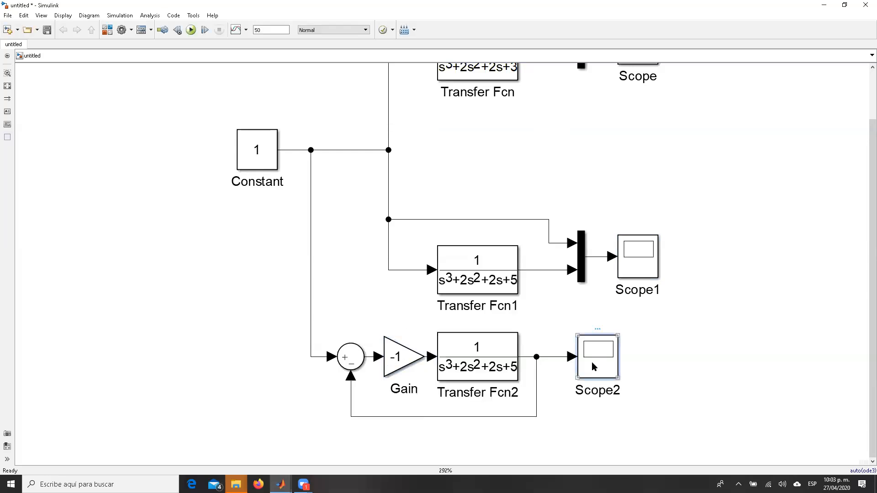
{"action": "double_click", "coordinate": [594, 367]}
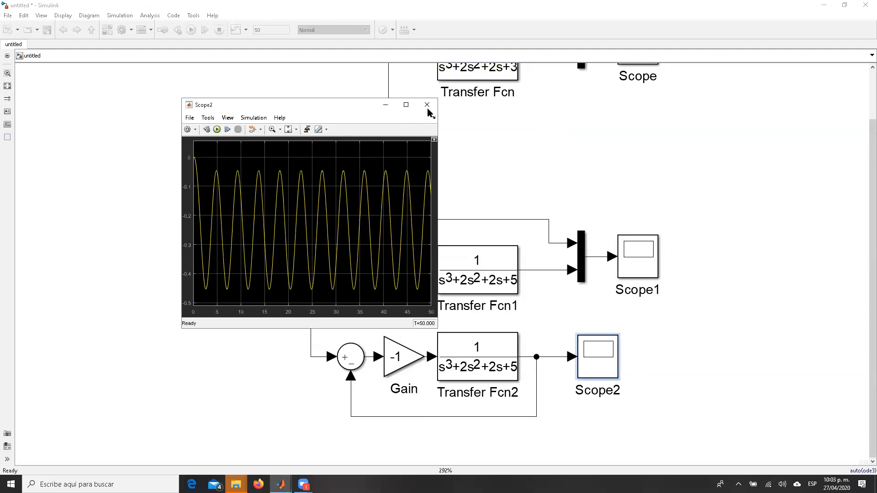
{"action": "left_click", "coordinate": [427, 105]}
Set the Gain block's value to -0.5 and rerun the simulation to examine the response on Scope2.
{"action": "double_click", "coordinate": [399, 361]}
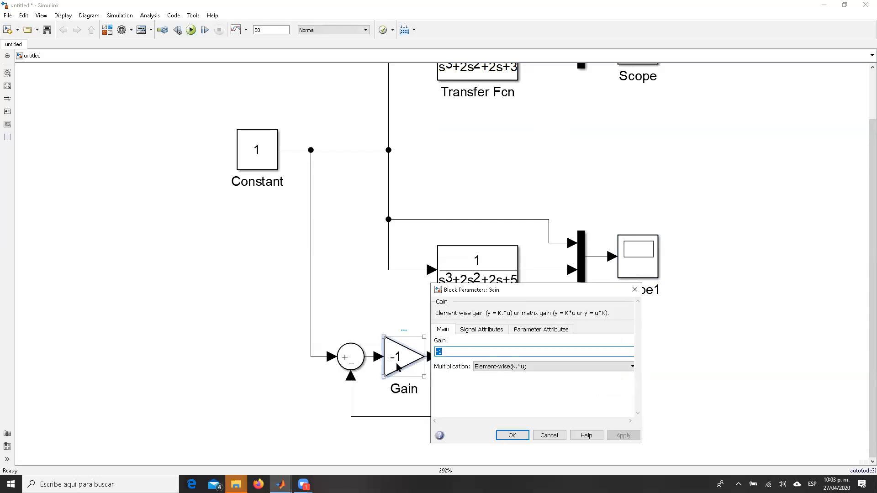
{"action": "type", "text": "-0.5"}
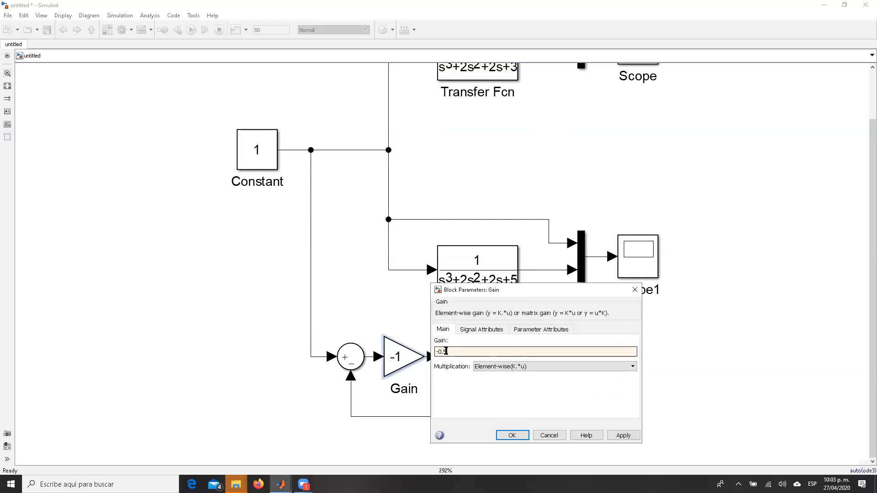
{"action": "key", "text": "Return"}
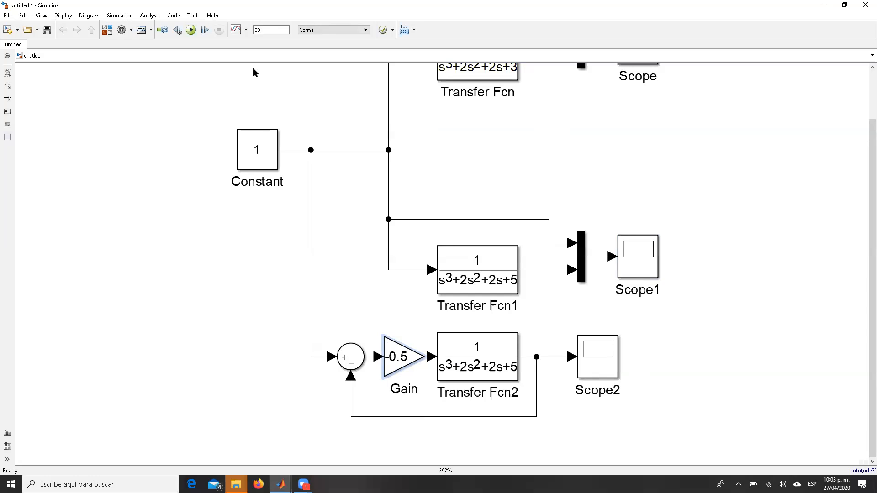
{"action": "left_click", "coordinate": [612, 366]}
{"action": "double_click", "coordinate": [601, 360]}
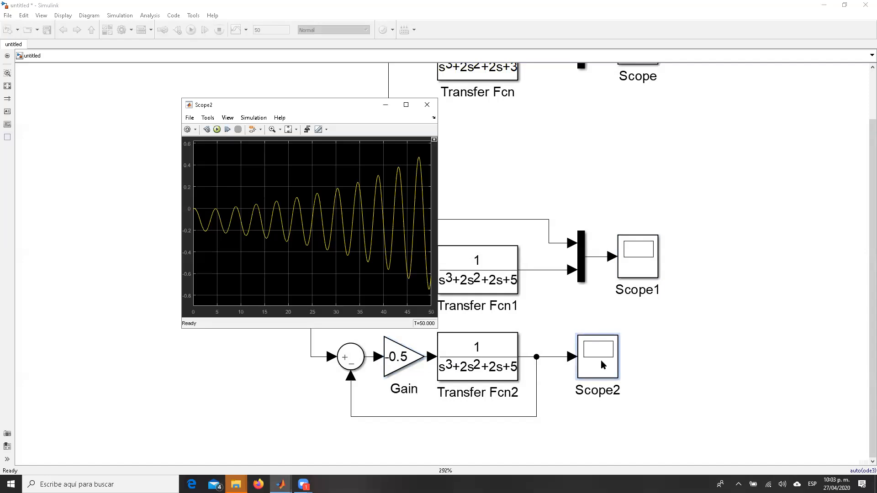
{"action": "left_click", "coordinate": [427, 105]}
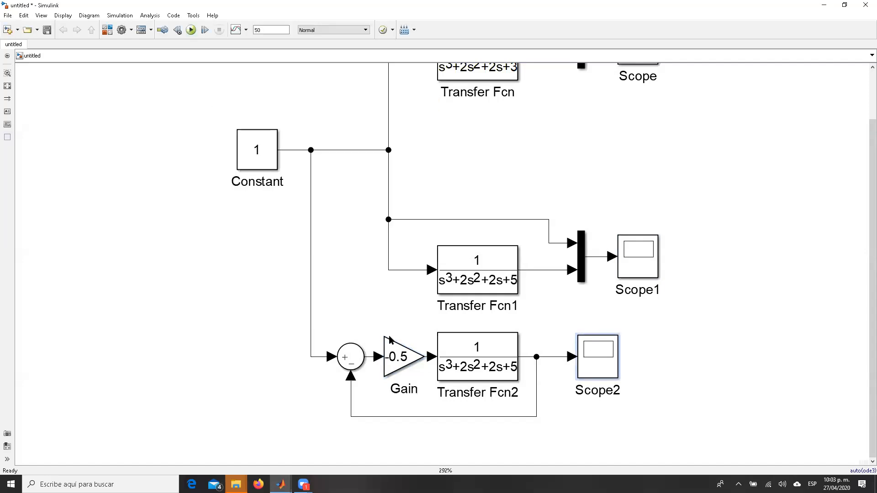
Set the Gain block's value to -1.1 and rerun the simulation to examine the response on Scope2.
{"action": "left_click", "coordinate": [400, 362]}
{"action": "double_click", "coordinate": [399, 362]}
{"action": "type", "text": "-1.1"}
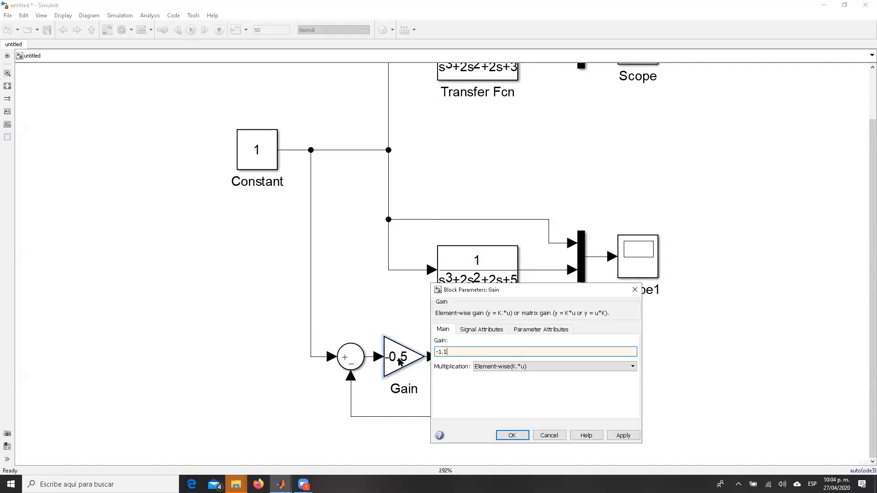
{"action": "key", "text": "Return"}
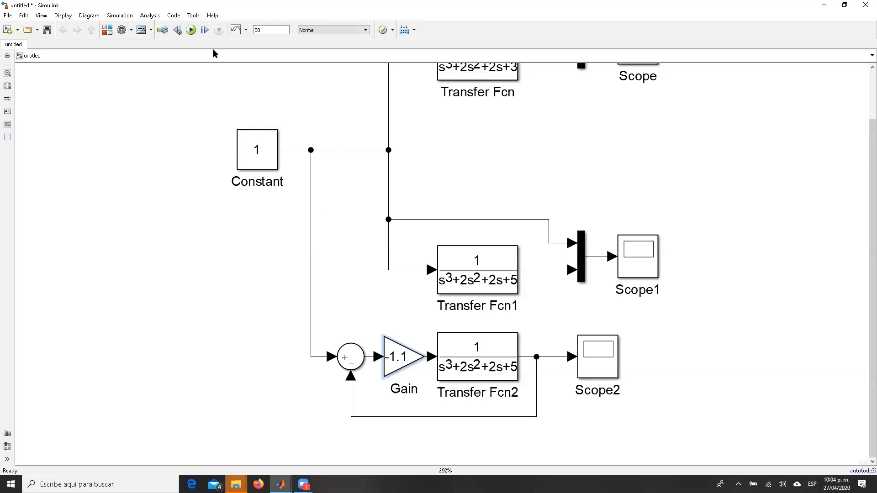
{"action": "left_click", "coordinate": [191, 30]}
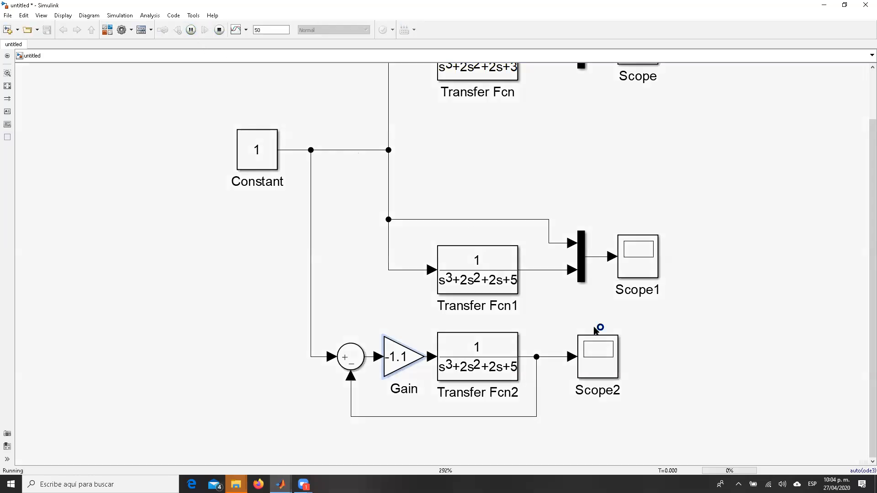
{"action": "double_click", "coordinate": [597, 355]}
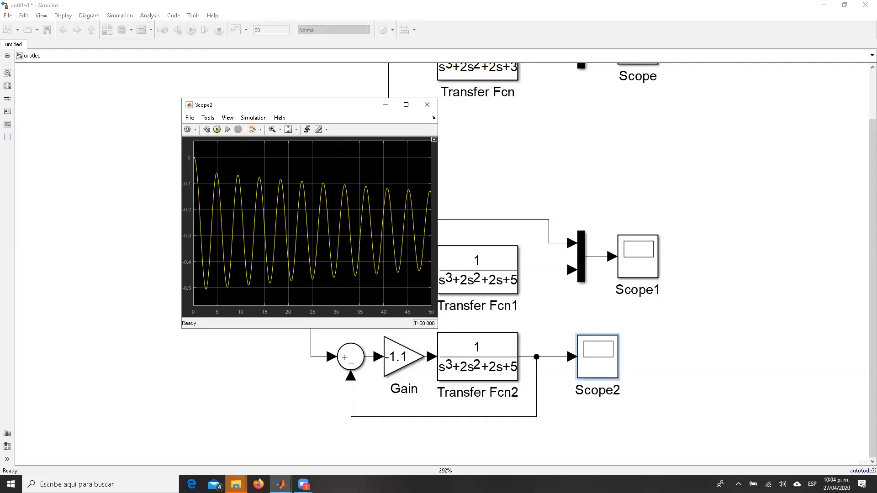
{"action": "left_click", "coordinate": [427, 104]}
Set the Gain block's value to -1.5 and rerun the simulation to examine the response on Scope2.
{"action": "left_click", "coordinate": [393, 345]}
{"action": "double_click", "coordinate": [396, 360]}
{"action": "key", "text": "BackSpace"}
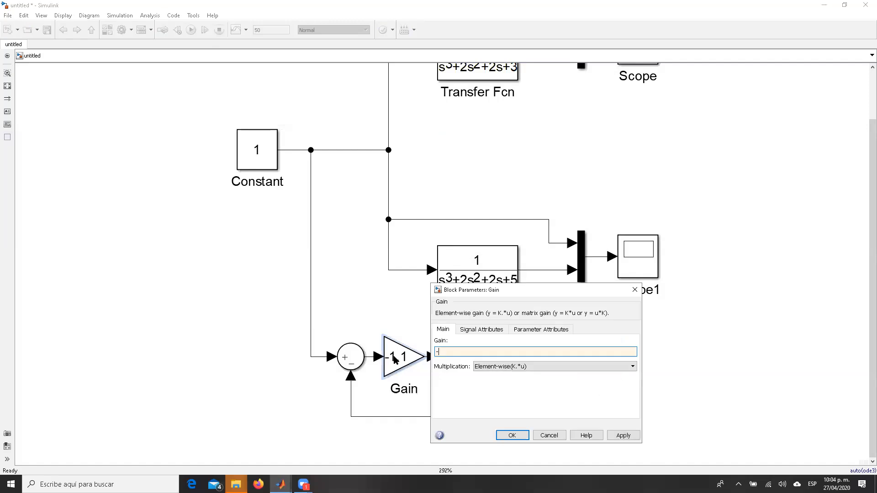
{"action": "type", "text": "5"}
{"action": "left_click", "coordinate": [514, 433]}
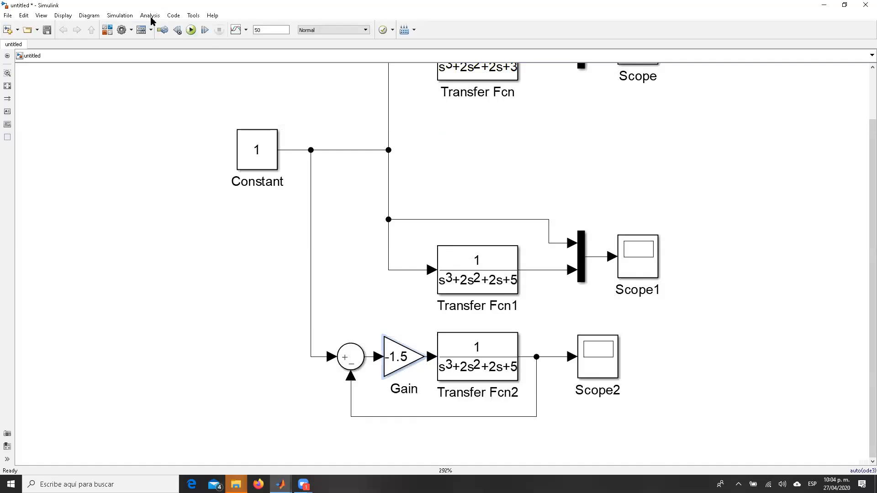
{"action": "double_click", "coordinate": [591, 359]}
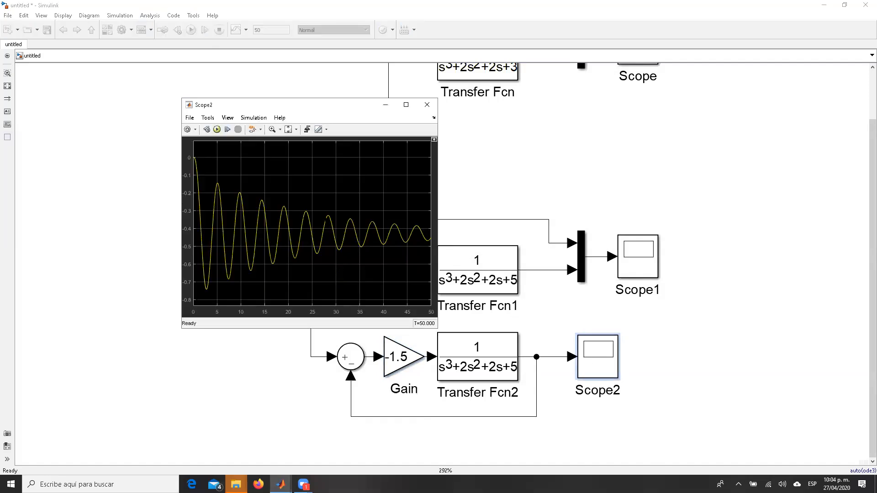
{"action": "left_click", "coordinate": [435, 104]}
Set the simulation stop time to 100 and rerun the model to examine the -1.5 gain response on Scope2.
{"action": "double_click", "coordinate": [274, 29]}
{"action": "type", "text": "100"}
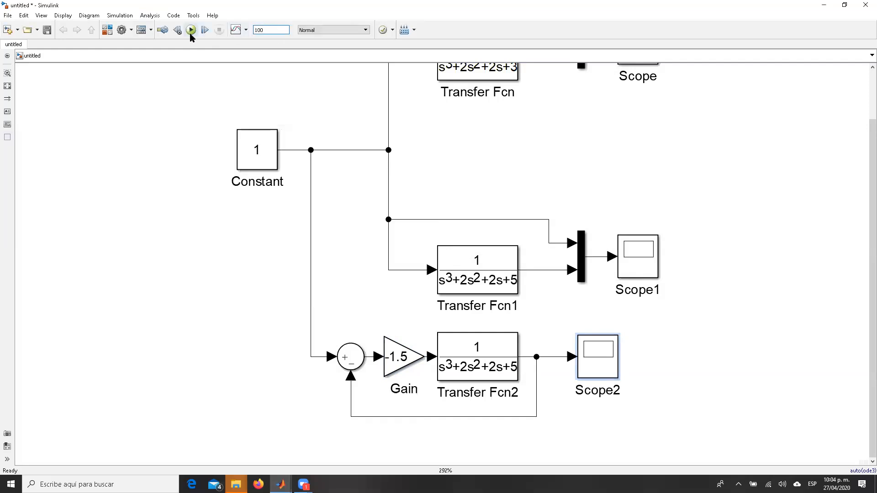
{"action": "left_click", "coordinate": [190, 31]}
{"action": "double_click", "coordinate": [600, 366]}
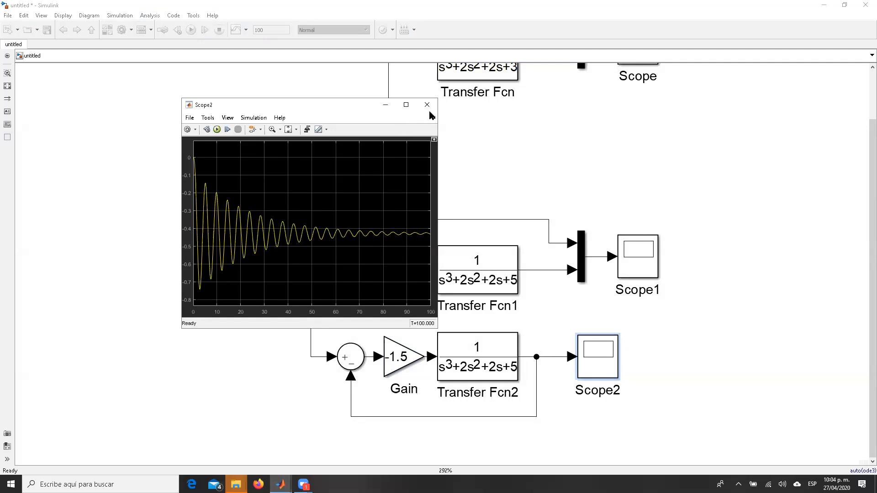
{"action": "left_click", "coordinate": [427, 105]}
Set the Gain block's value to -2.
{"action": "left_click", "coordinate": [410, 357]}
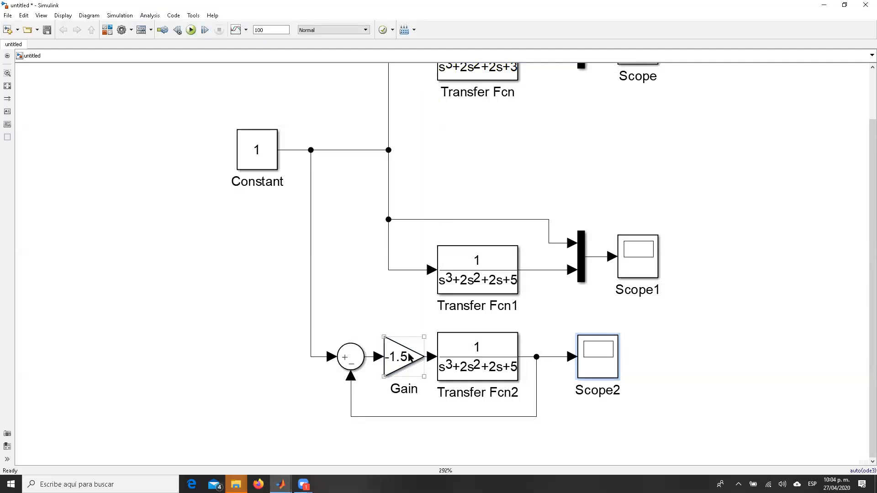
{"action": "double_click", "coordinate": [410, 358]}
{"action": "key", "text": "Right"}
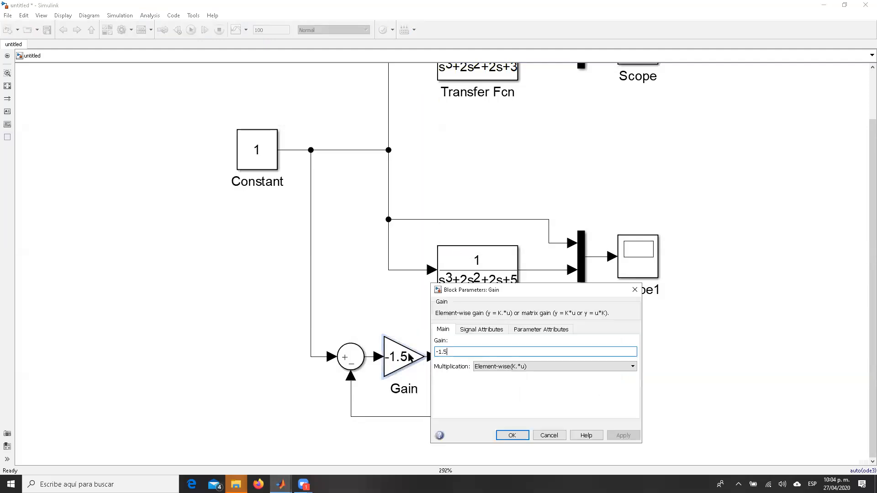
{"action": "key", "text": "BackSpace"}
{"action": "key", "text": "BackSpace"}
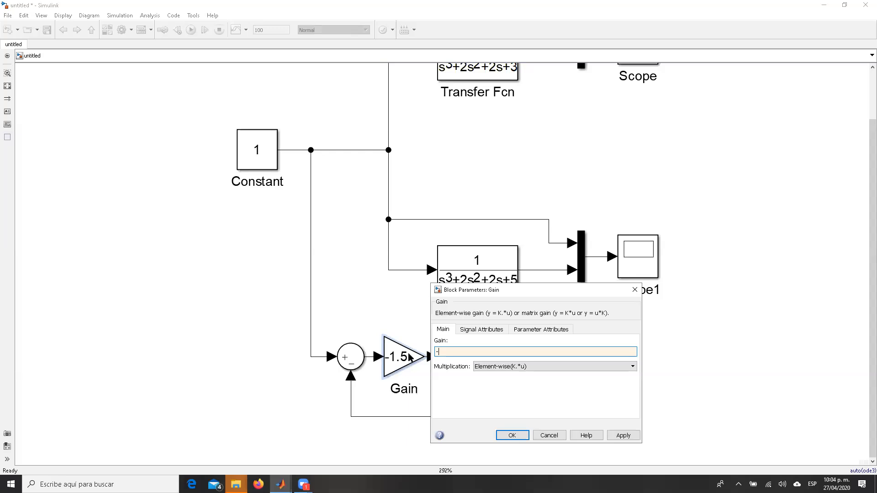
{"action": "type", "text": "2"}
{"action": "key", "text": "Return"}
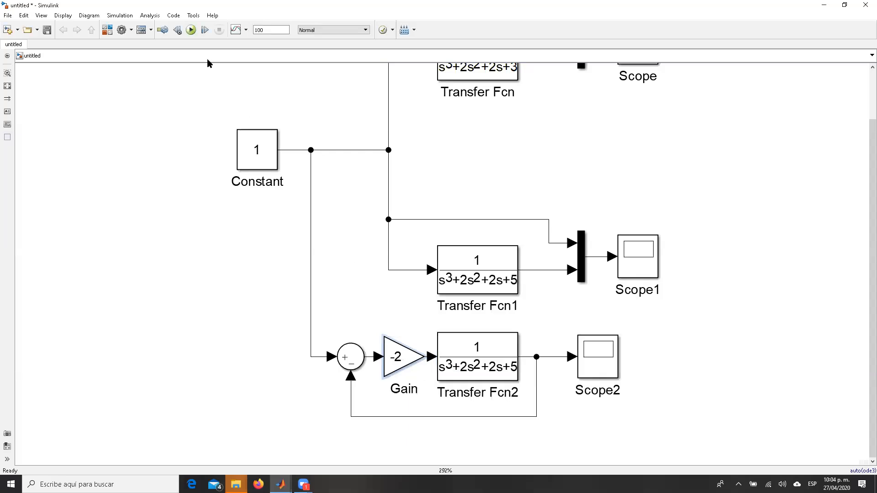
Rerun the simulation with the -2 gain and examine the response on Scope2, closing its plot.
{"action": "left_click", "coordinate": [191, 30]}
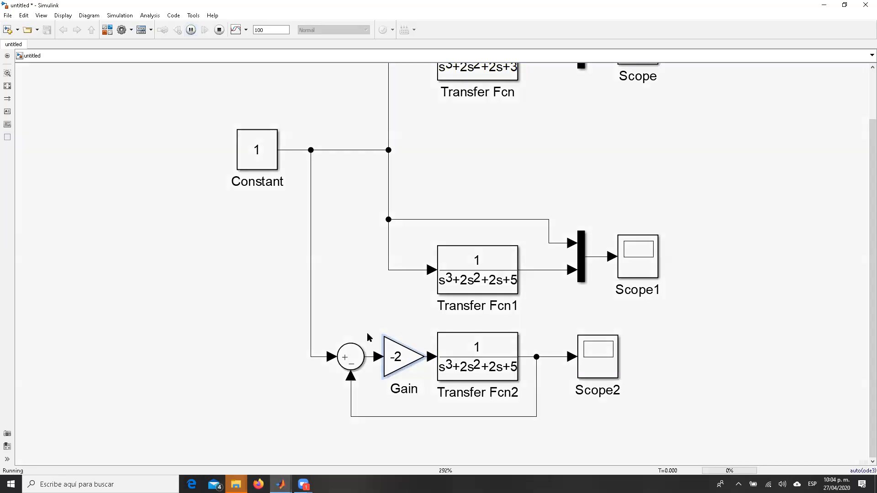
{"action": "left_click", "coordinate": [610, 374]}
{"action": "double_click", "coordinate": [611, 373]}
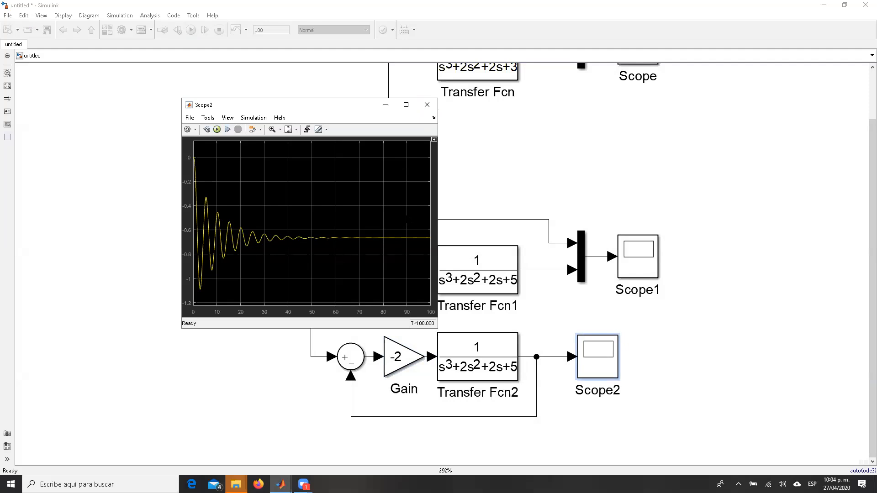
{"action": "left_click", "coordinate": [427, 105]}
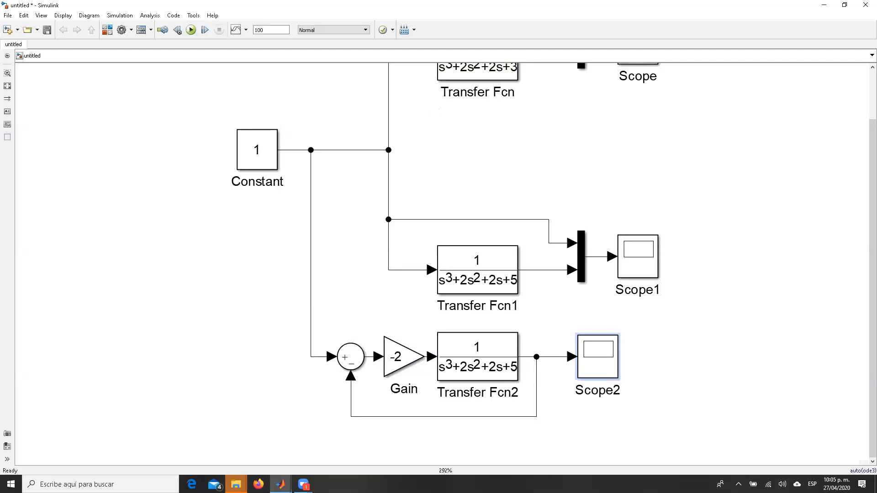
In File Explorer, open the Tarea 13 PDF from Google Drive's Control/Clases y tareas_/Semana 3 folder and find the transfer function with K on page 3.
{"action": "mouse_move", "coordinate": [236, 484]}
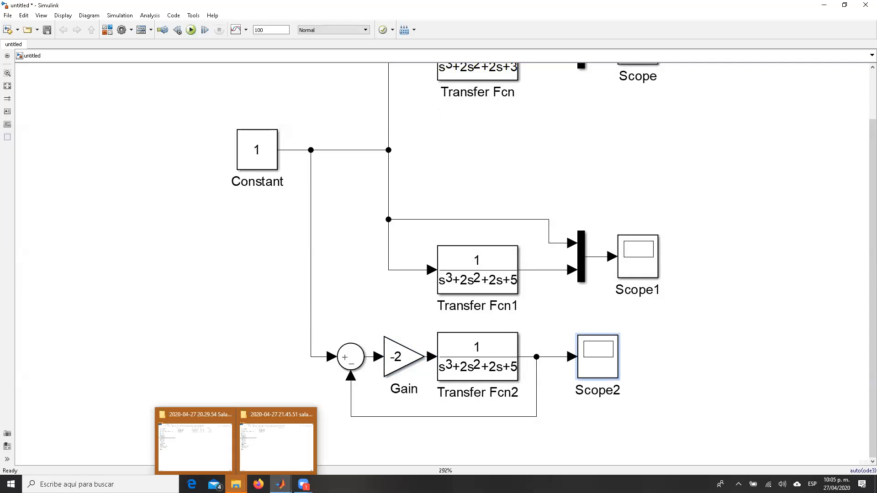
{"action": "left_click", "coordinate": [231, 455]}
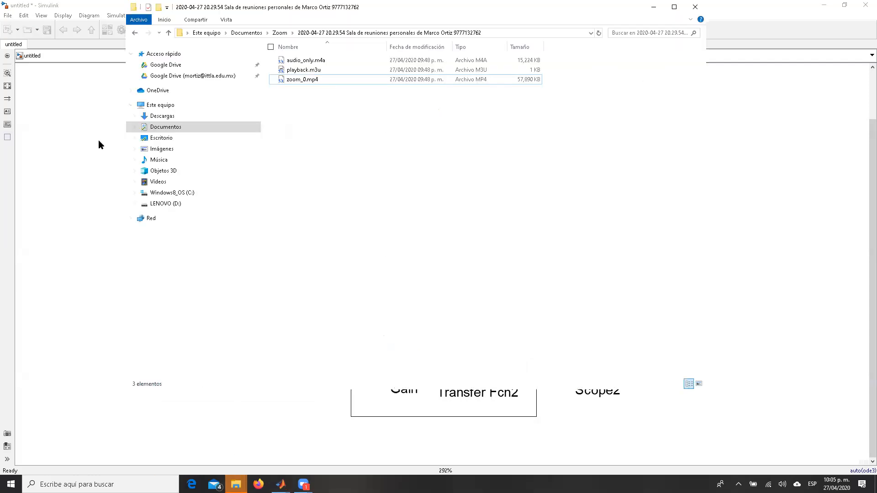
{"action": "left_click", "coordinate": [187, 77]}
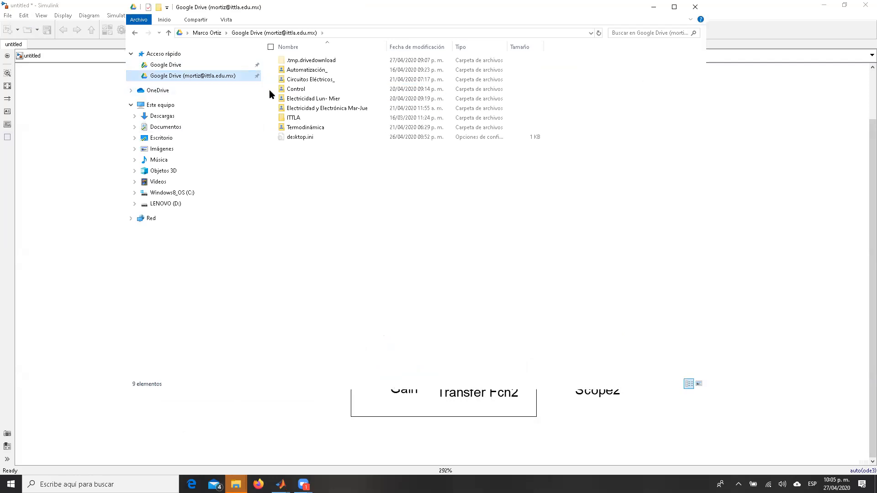
{"action": "double_click", "coordinate": [296, 90]}
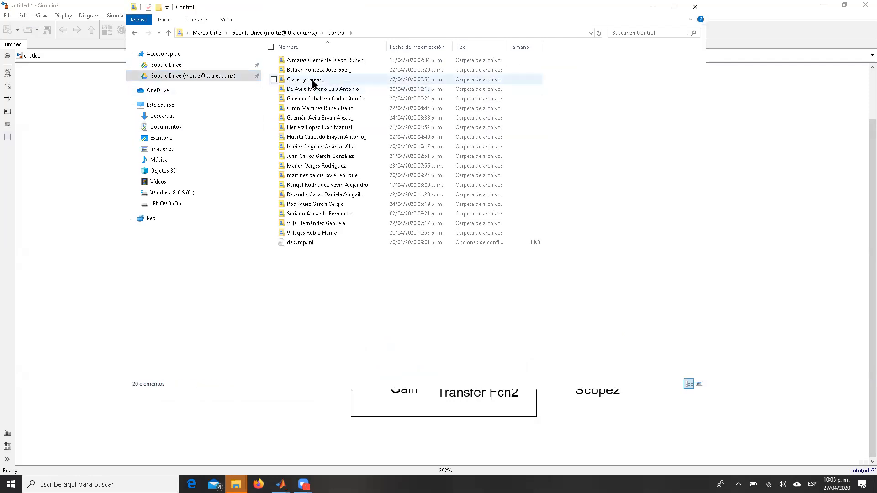
{"action": "double_click", "coordinate": [311, 79]}
{"action": "double_click", "coordinate": [303, 79]}
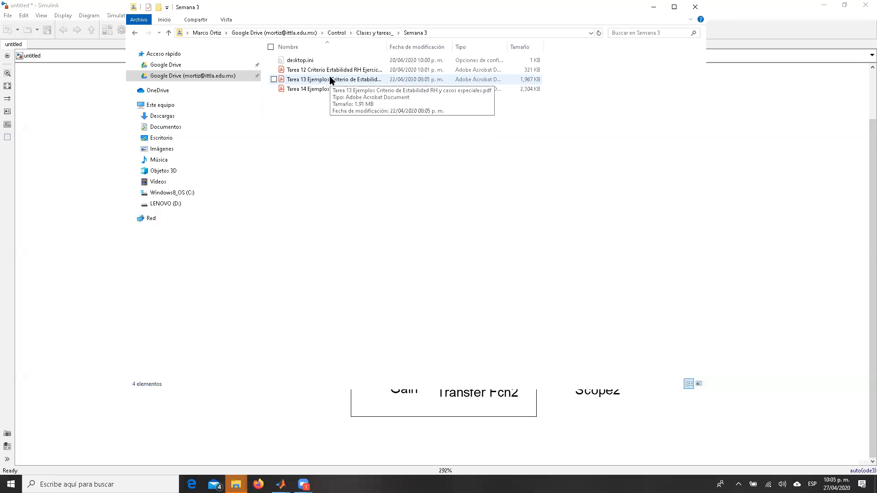
{"action": "double_click", "coordinate": [320, 80]}
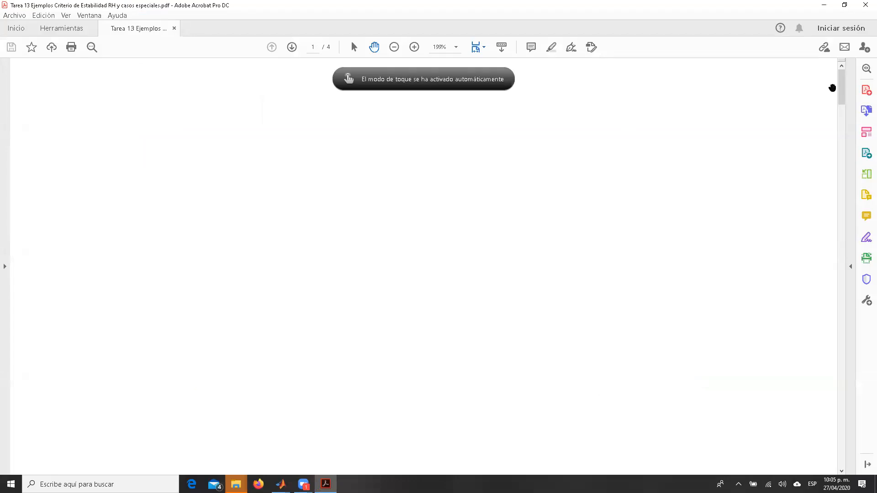
{"action": "left_click_drag", "start_coordinate": [842, 87], "coordinate": [845, 299]}
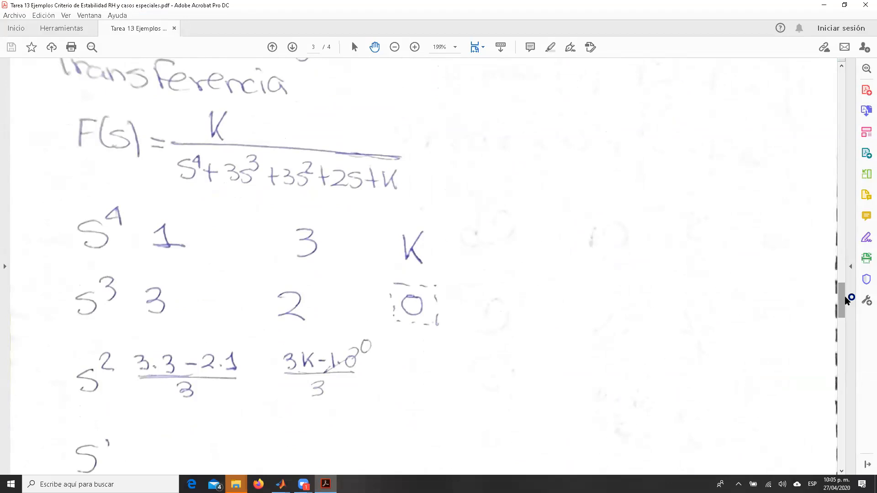
Open Transfer Fcn2's parameters in Simulink, and check the denominator of F(s) in the Tarea 13 PDF.
{"action": "mouse_move", "coordinate": [281, 484]}
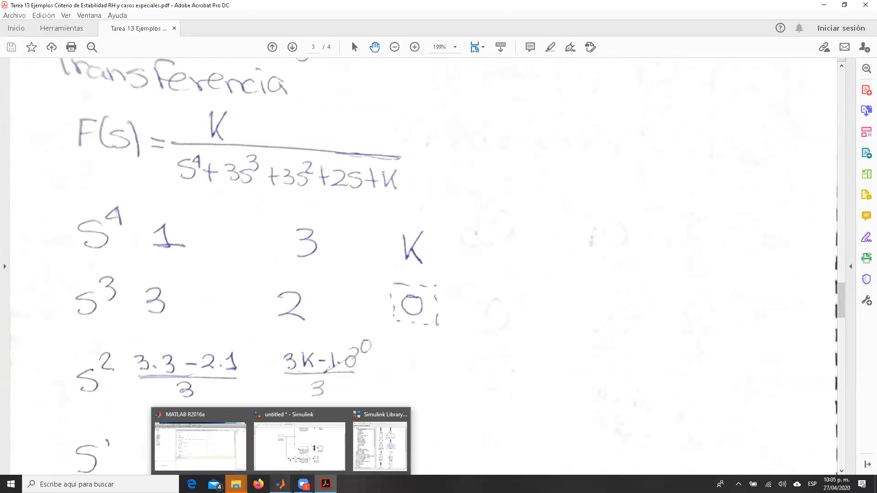
{"action": "left_click", "coordinate": [310, 459]}
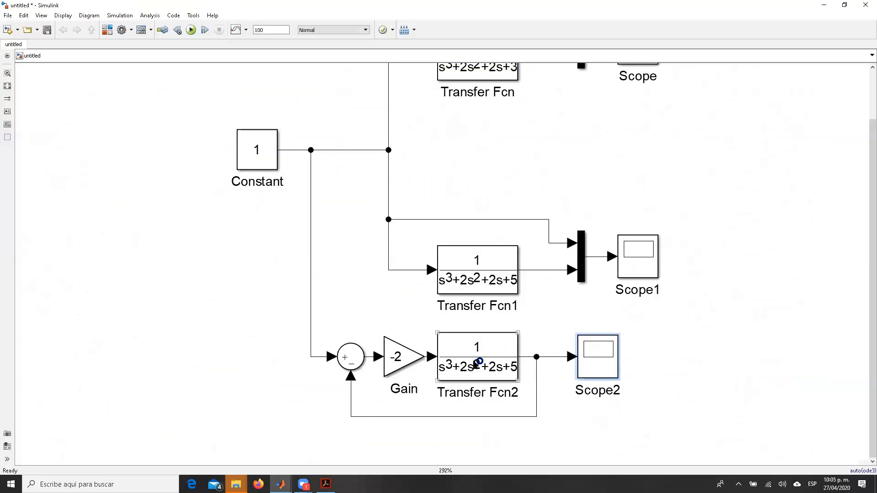
{"action": "left_click", "coordinate": [474, 366]}
{"action": "double_click", "coordinate": [474, 367]}
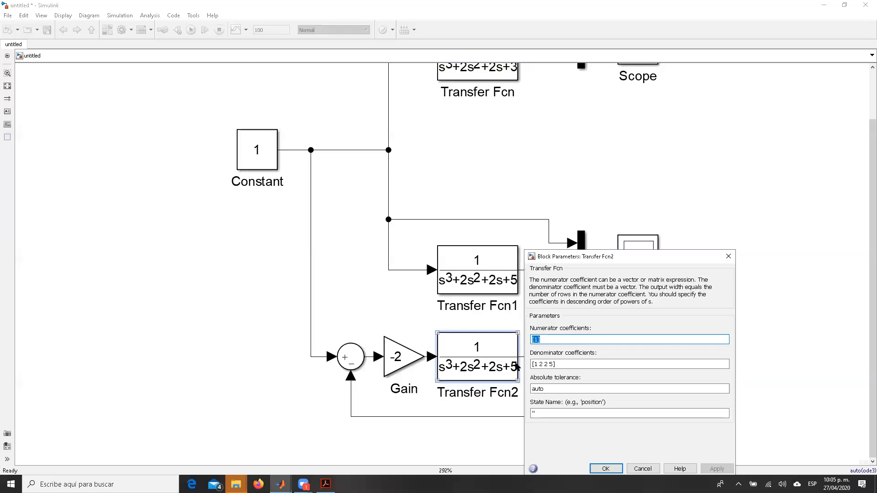
{"action": "mouse_move", "coordinate": [326, 483]}
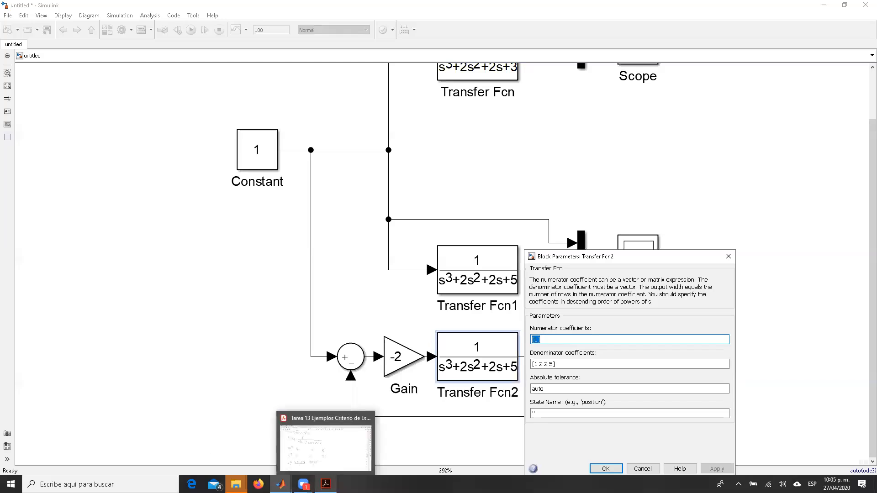
{"action": "left_click", "coordinate": [306, 447]}
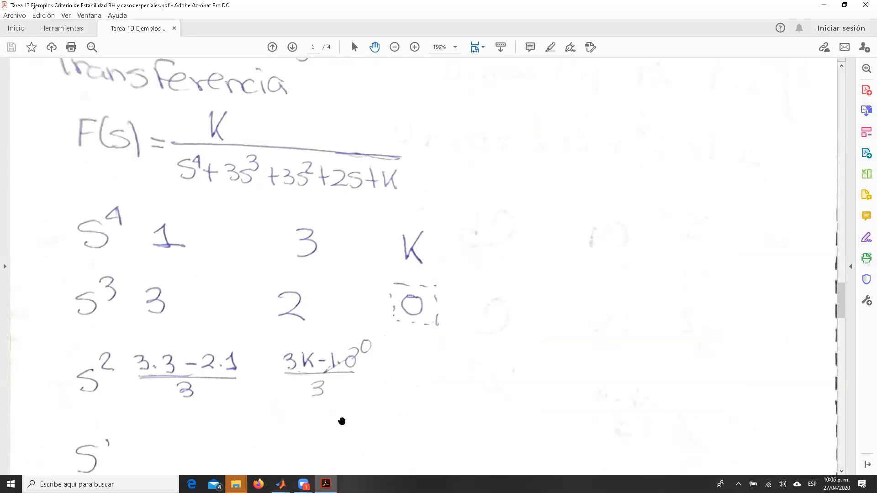
Back in Simulink, set Transfer Fcn2's denominator coefficients to [1 3 3 2 0].
{"action": "mouse_move", "coordinate": [280, 484]}
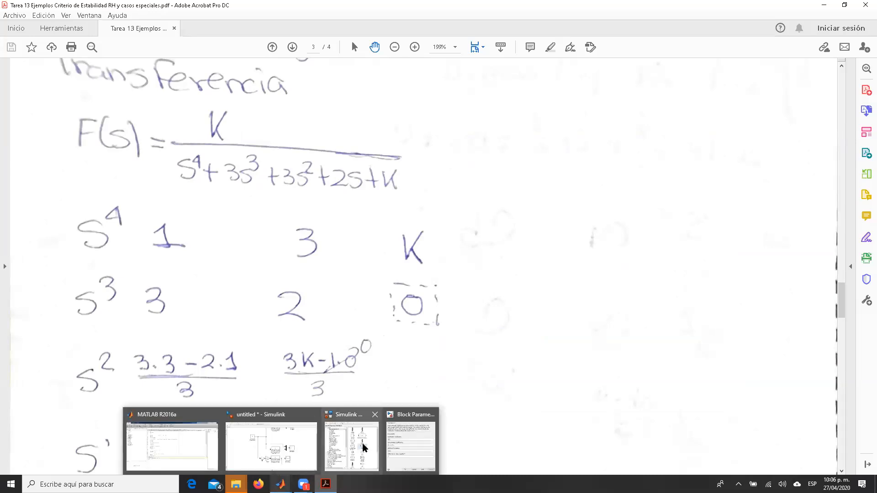
{"action": "left_click", "coordinate": [314, 445]}
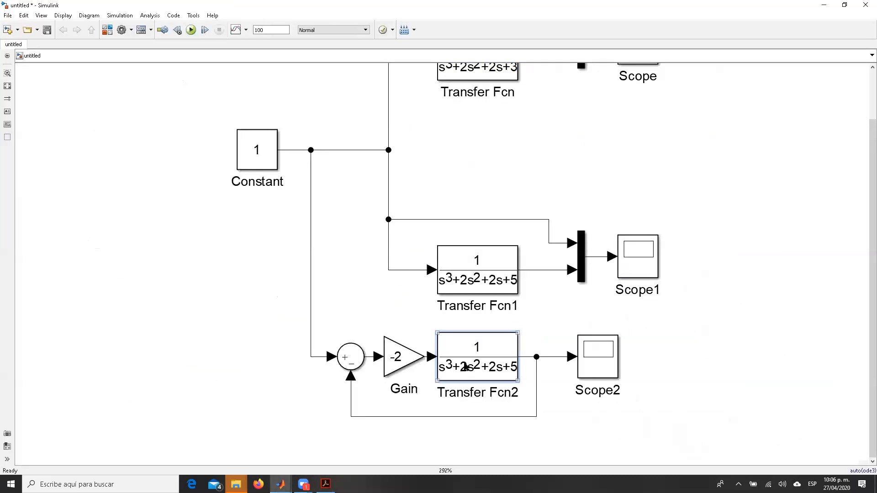
{"action": "double_click", "coordinate": [465, 367]}
{"action": "triple_click", "coordinate": [538, 365]}
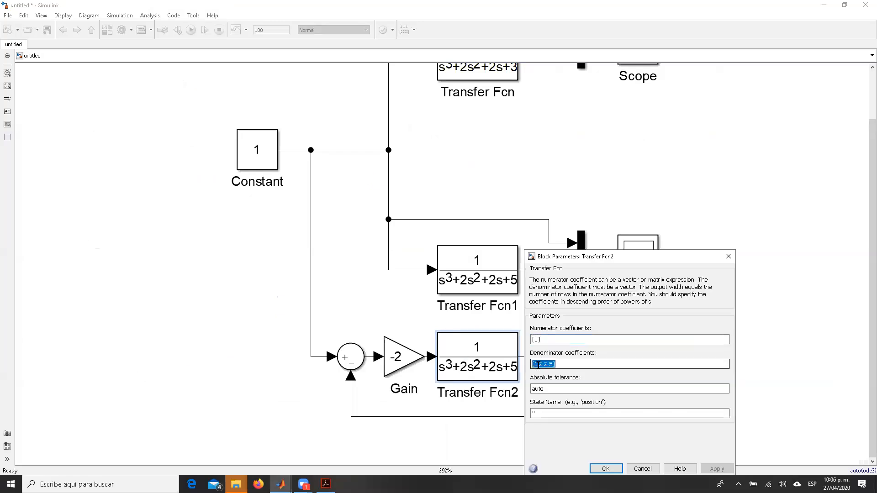
{"action": "left_click", "coordinate": [538, 365]}
{"action": "type", "text": "3"}
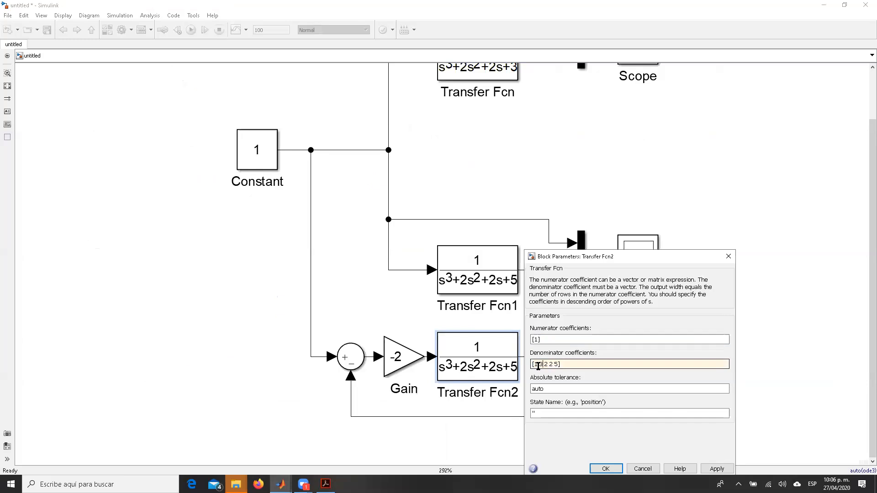
{"action": "type", "text": " 3"}
{"action": "key", "text": "BackSpace"}
{"action": "key", "text": "BackSpace"}
{"action": "key", "text": "BackSpace"}
{"action": "key", "text": "BackSpace"}
{"action": "type", "text": "0"}
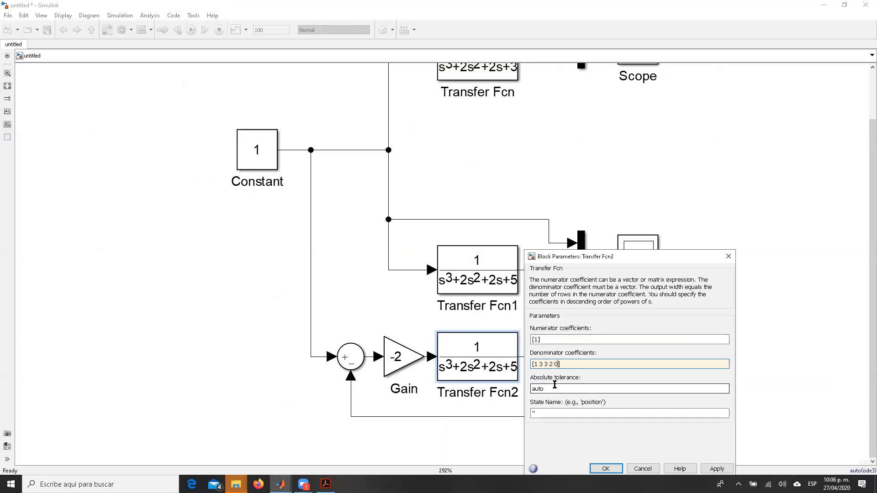
{"action": "left_click", "coordinate": [603, 469]}
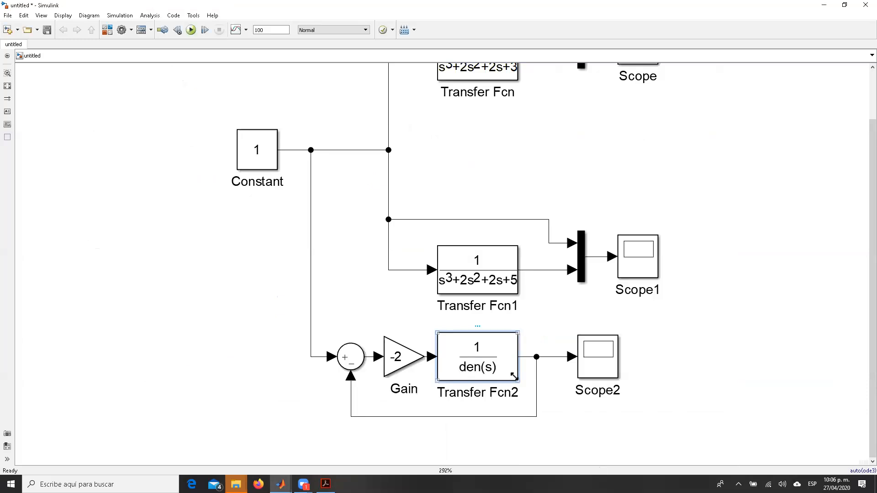
Enlarge Transfer Fcn2 to show its full denominator, and space out Scope2, the feedback branch and the block itself.
{"action": "mouse_move", "coordinate": [518, 380]}
{"action": "left_mouse_down"}
{"action": "mouse_move", "coordinate": [534, 389]}
{"action": "mouse_move", "coordinate": [527, 388]}
{"action": "left_mouse_up"}
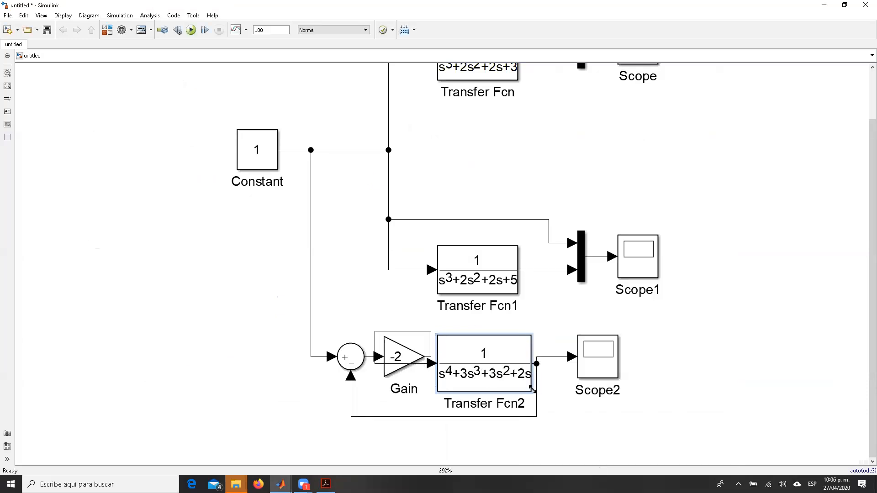
{"action": "left_click", "coordinate": [616, 363]}
{"action": "left_click_drag", "start_coordinate": [621, 360], "coordinate": [639, 363]}
{"action": "left_click_drag", "start_coordinate": [537, 405], "coordinate": [580, 400]}
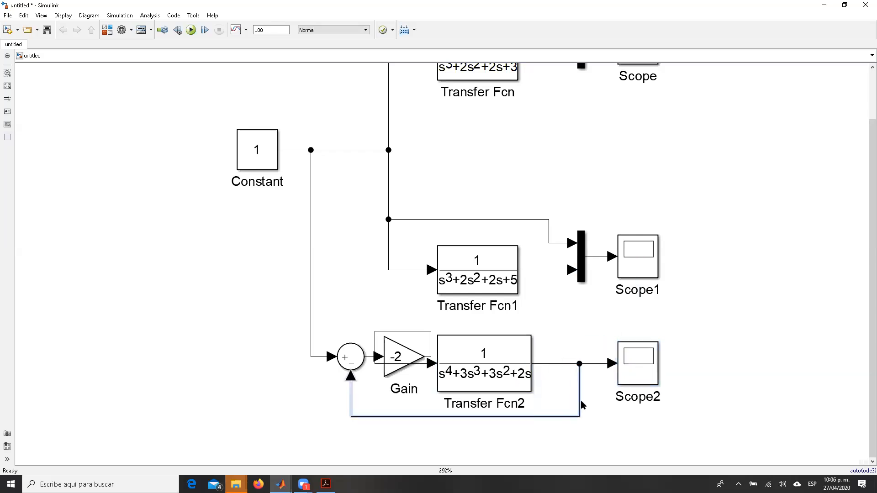
{"action": "left_click_drag", "start_coordinate": [487, 371], "coordinate": [530, 374]}
Set the Gain block's value to K.
{"action": "left_click", "coordinate": [399, 356]}
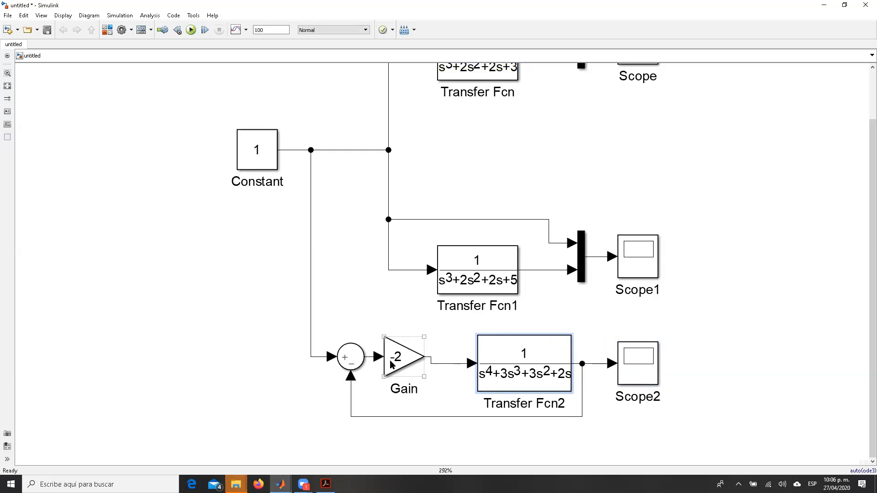
{"action": "double_click", "coordinate": [397, 361]}
{"action": "type", "text": "K"}
{"action": "key", "text": "Return"}
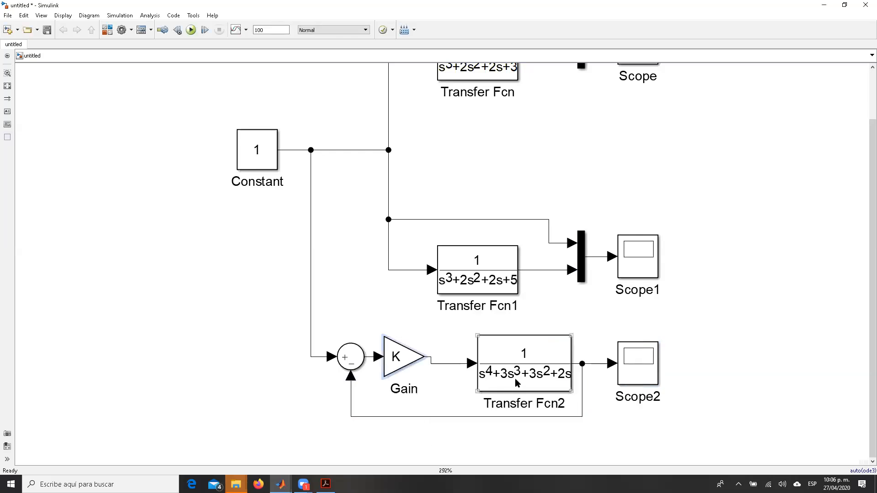
Trace the feedback loop through the sum, Gain and Transfer Fcn2 blocks, and compare it with F(s) in the PDF.
{"action": "left_click", "coordinate": [356, 366]}
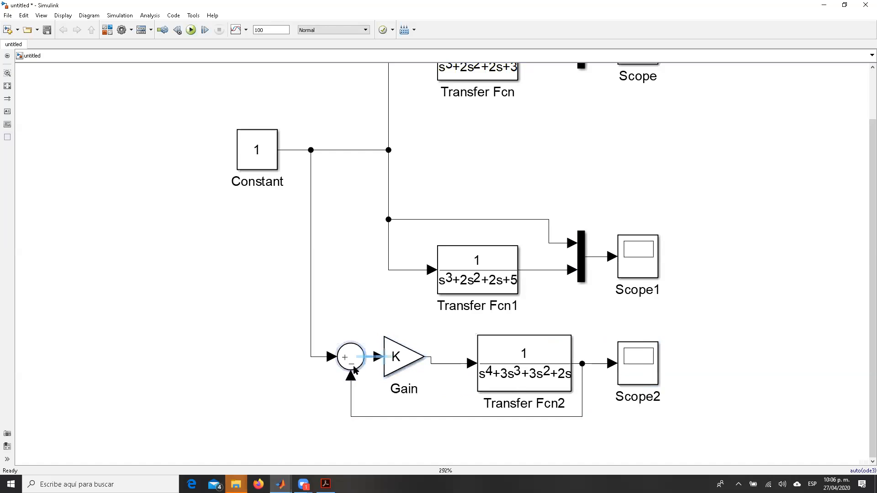
{"action": "left_click", "coordinate": [391, 370]}
{"action": "left_click", "coordinate": [481, 364]}
{"action": "left_click", "coordinate": [548, 429]}
{"action": "left_click", "coordinate": [500, 388]}
{"action": "left_click", "coordinate": [363, 396]}
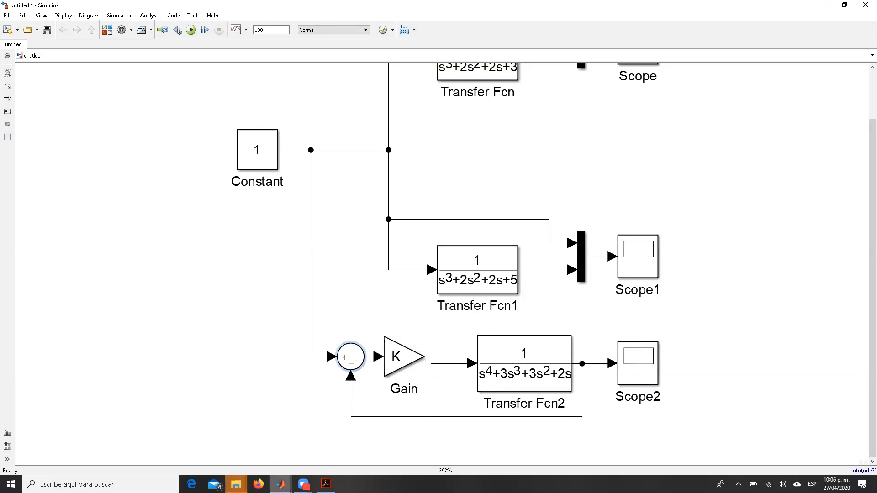
{"action": "mouse_move", "coordinate": [325, 484]}
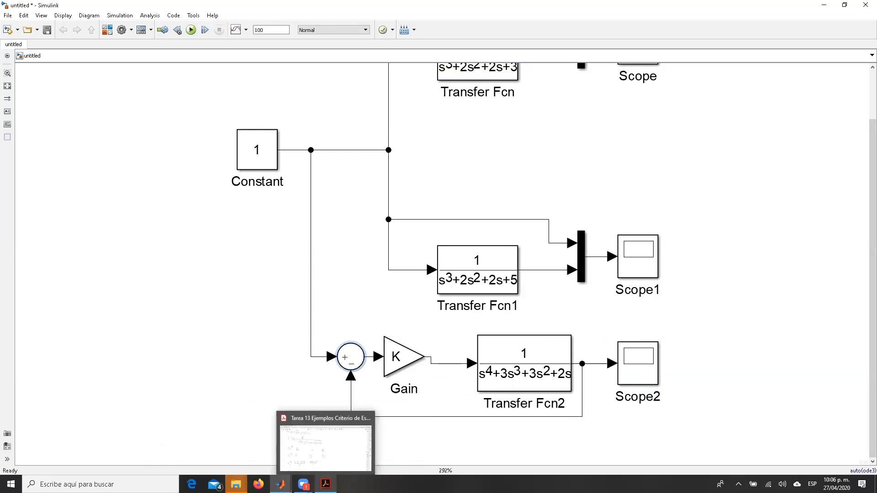
{"action": "left_click", "coordinate": [296, 434]}
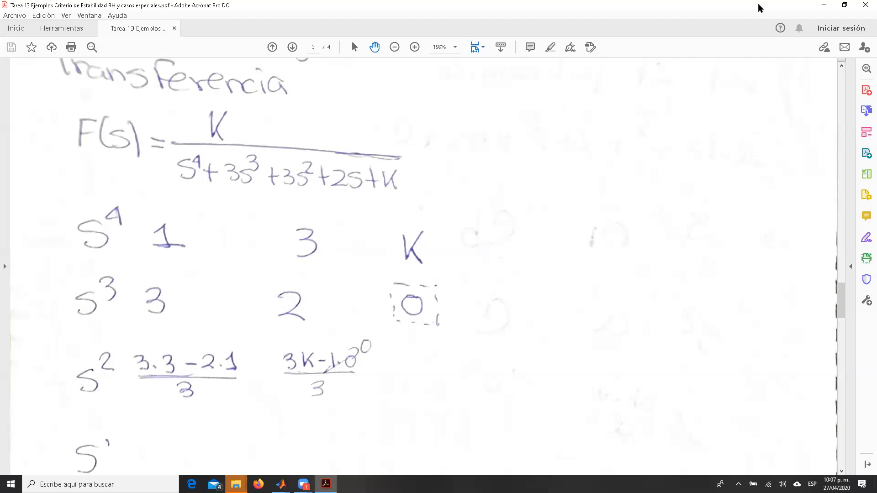
{"action": "left_click", "coordinate": [824, 5]}
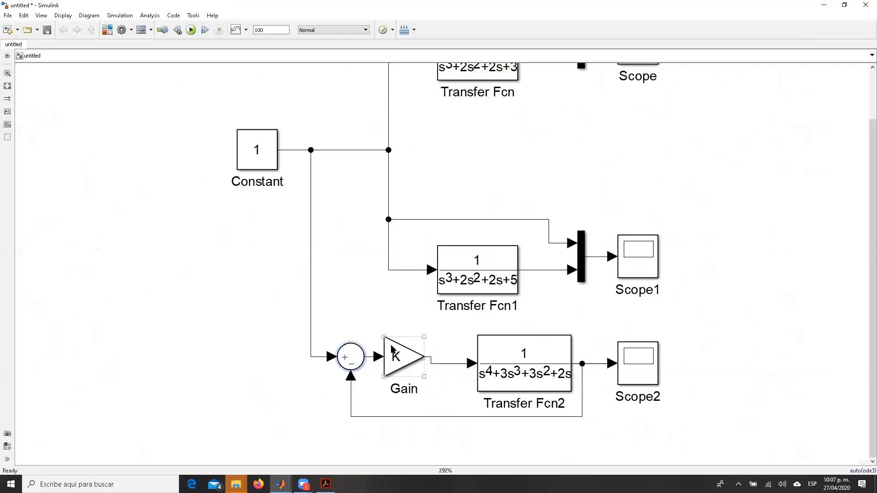
Move the Gain block into line with Transfer Fcn2's input so their connection runs straight.
{"action": "left_click", "coordinate": [415, 365]}
{"action": "left_click_drag", "start_coordinate": [415, 364], "coordinate": [426, 373]}
{"action": "left_click", "coordinate": [496, 363]}
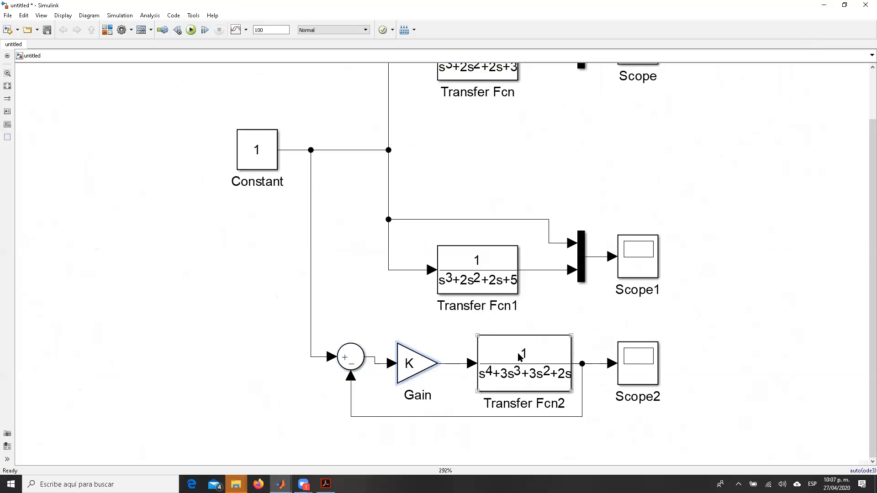
{"action": "left_click", "coordinate": [413, 364]}
Switch to the Tarea 13 PDF and find the example's stability conditions on K at the end of page 3.
{"action": "mouse_move", "coordinate": [326, 484]}
{"action": "left_click", "coordinate": [327, 461]}
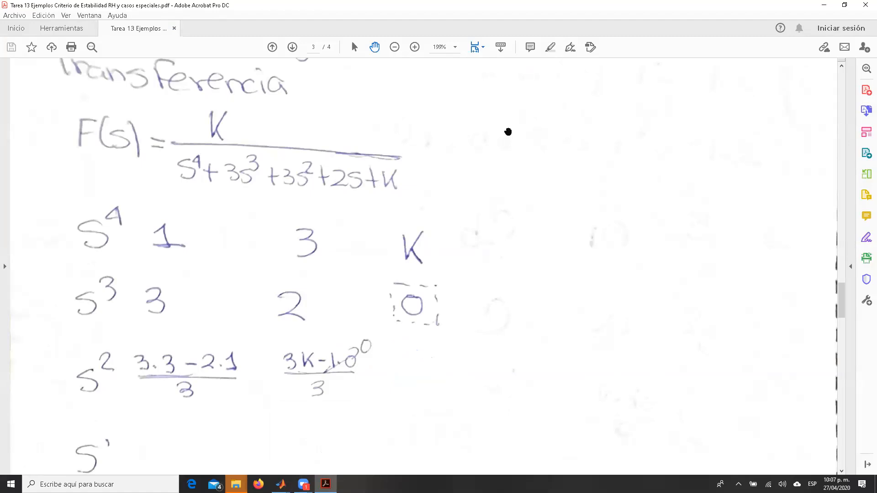
{"action": "left_click_drag", "start_coordinate": [843, 308], "coordinate": [844, 362]}
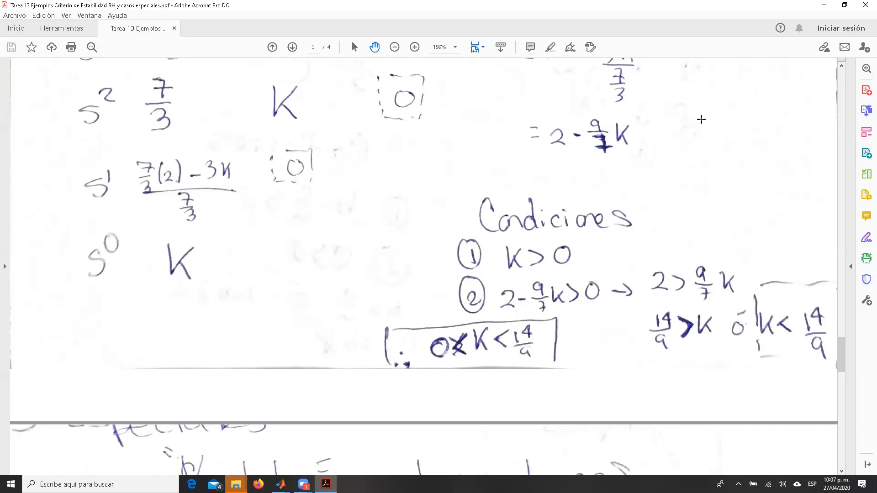
Open the Windows Calculator, compute 14/9 for the upper limit of K, and return to the PDF.
{"action": "key", "text": "super"}
{"action": "type", "text": "calc"}
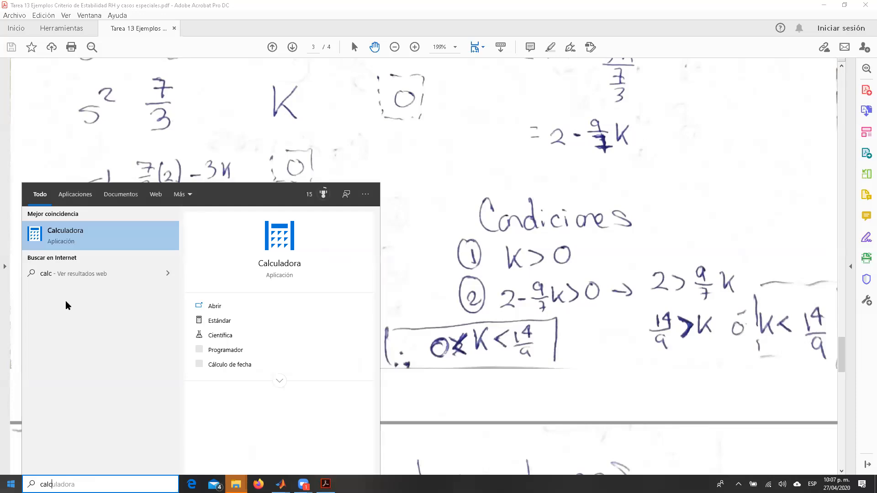
{"action": "key", "text": "Return"}
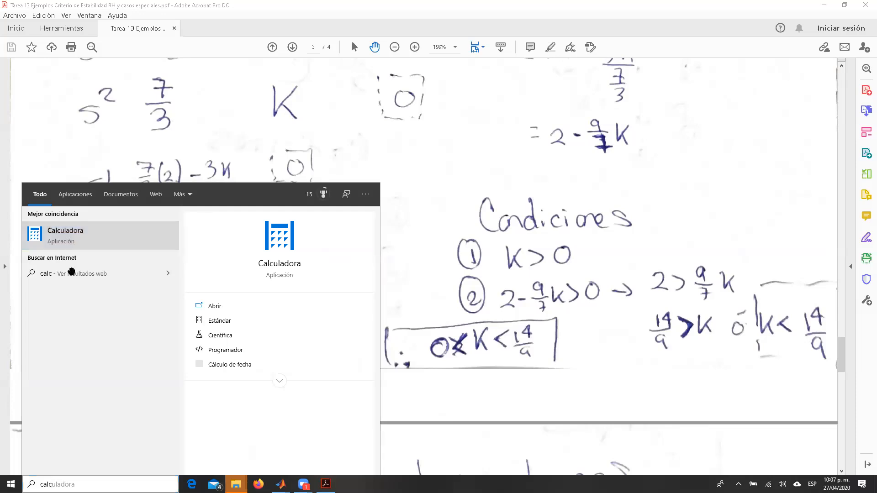
{"action": "type", "text": "14"}
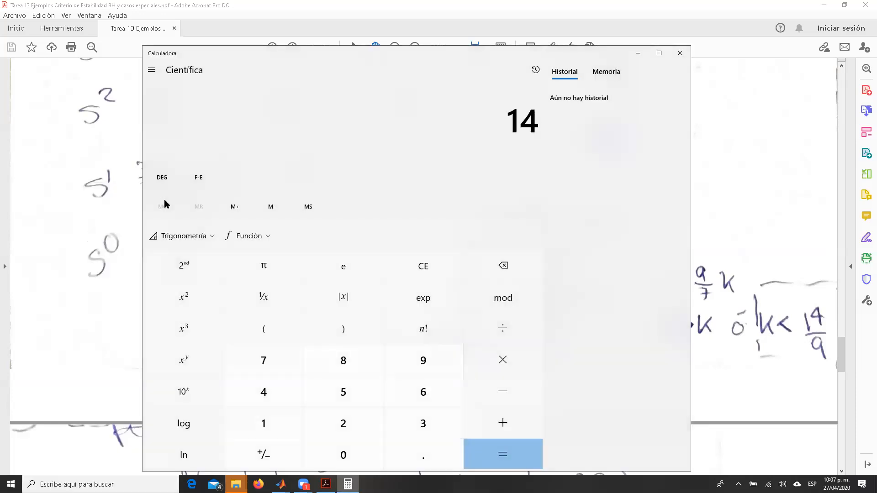
{"action": "type", "text": "/9"}
{"action": "key", "text": "Return"}
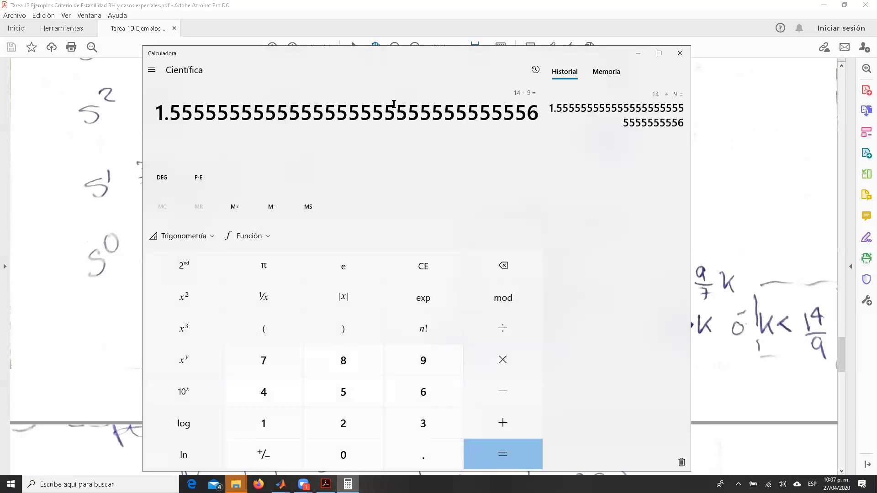
{"action": "left_click", "coordinate": [737, 196]}
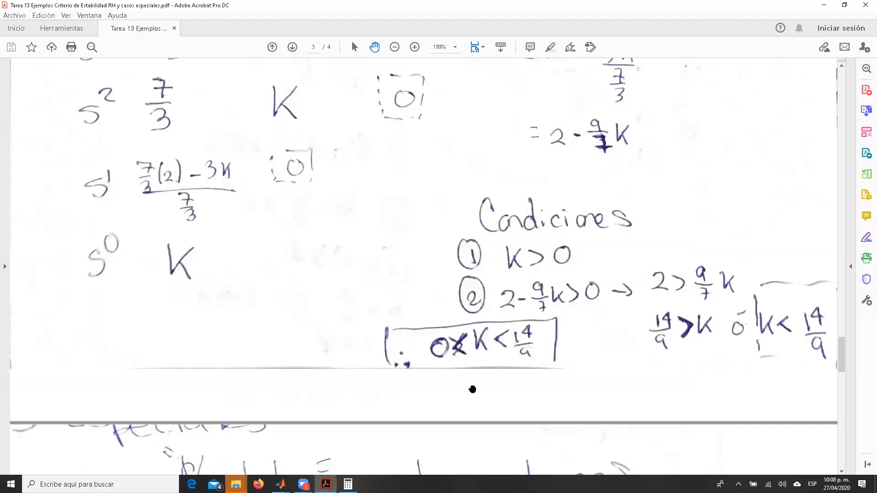
Switch to the Simulink model and set the Gain block's value to 1.
{"action": "mouse_move", "coordinate": [281, 484]}
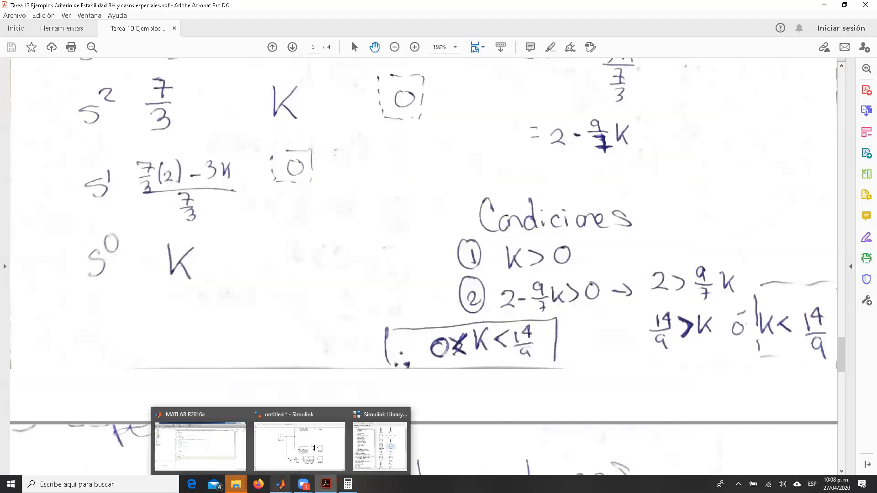
{"action": "left_click", "coordinate": [328, 450]}
{"action": "left_click", "coordinate": [414, 373]}
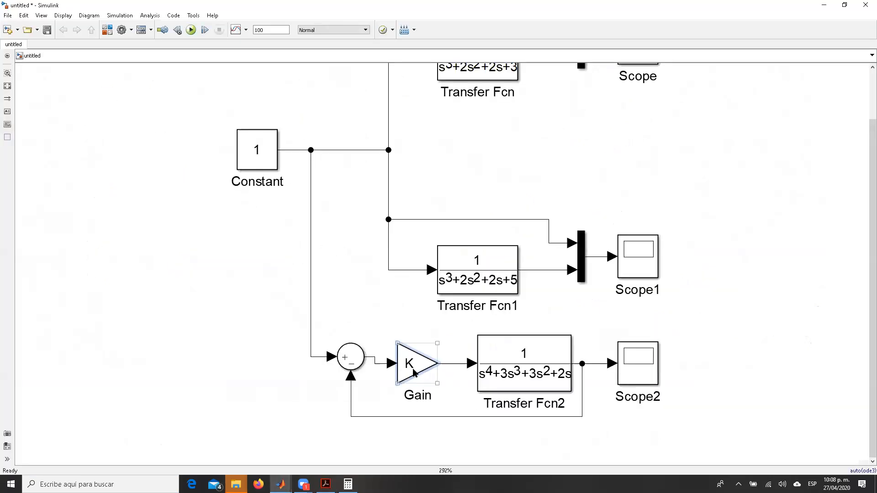
{"action": "double_click", "coordinate": [415, 373]}
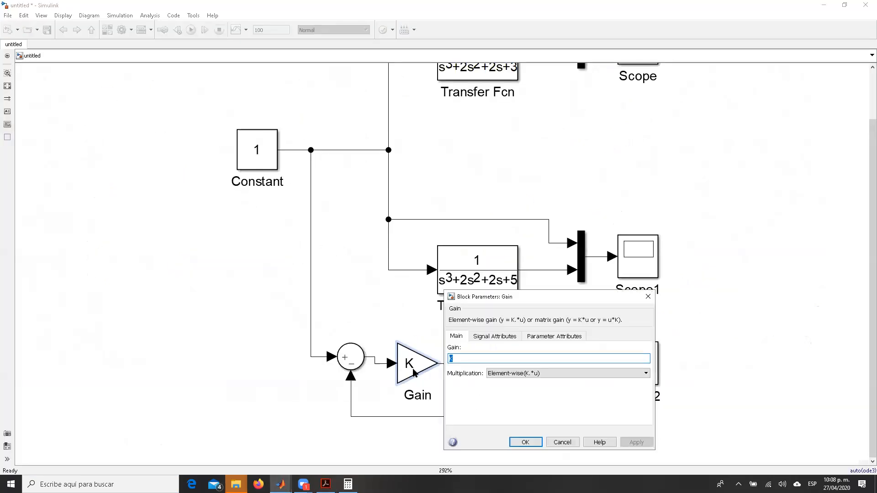
{"action": "type", "text": "1"}
{"action": "key", "text": "Return"}
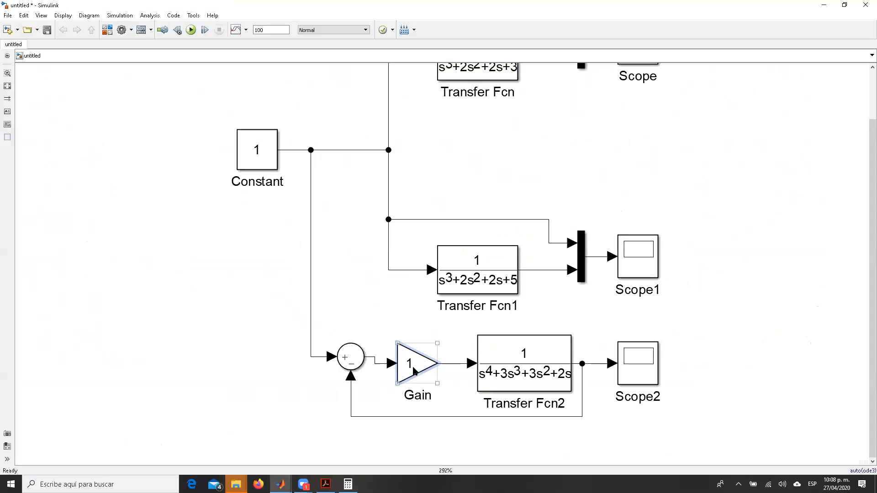
Run the simulation with the gain of 1 and examine the response on Scope2.
{"action": "left_click", "coordinate": [191, 31]}
{"action": "double_click", "coordinate": [649, 364]}
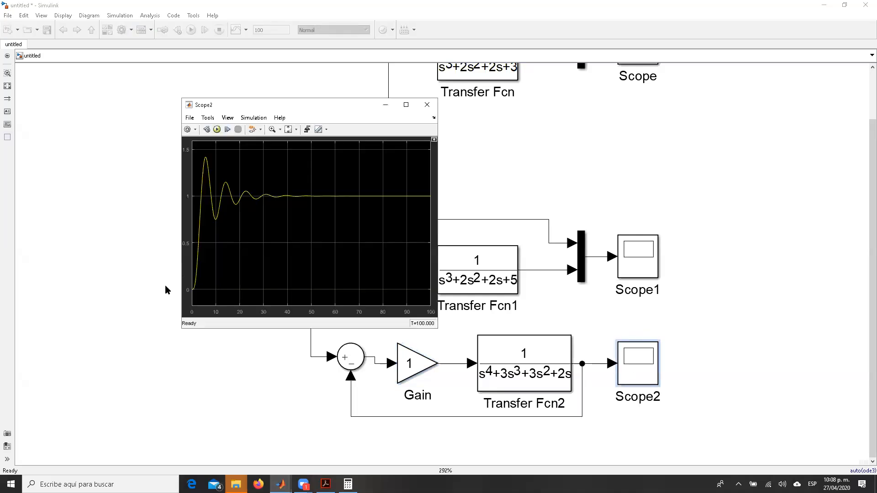
{"action": "left_click", "coordinate": [226, 383]}
Set the Gain block's value to 1.5.
{"action": "left_click", "coordinate": [351, 359]}
{"action": "double_click", "coordinate": [416, 371]}
{"action": "type", "text": ".5"}
{"action": "key", "text": "Return"}
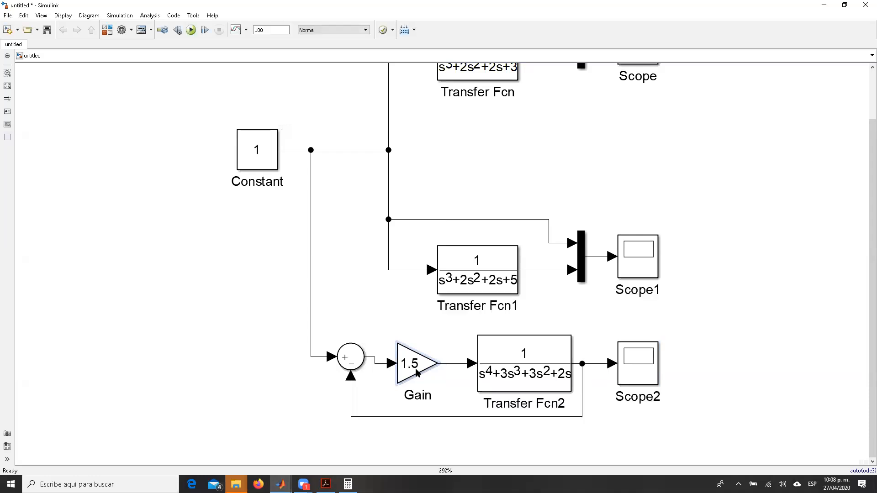
Rerun the simulation with the 1.5 gain and examine the response on Scope2.
{"action": "left_click", "coordinate": [187, 31]}
{"action": "left_click", "coordinate": [649, 373]}
{"action": "double_click", "coordinate": [646, 369]}
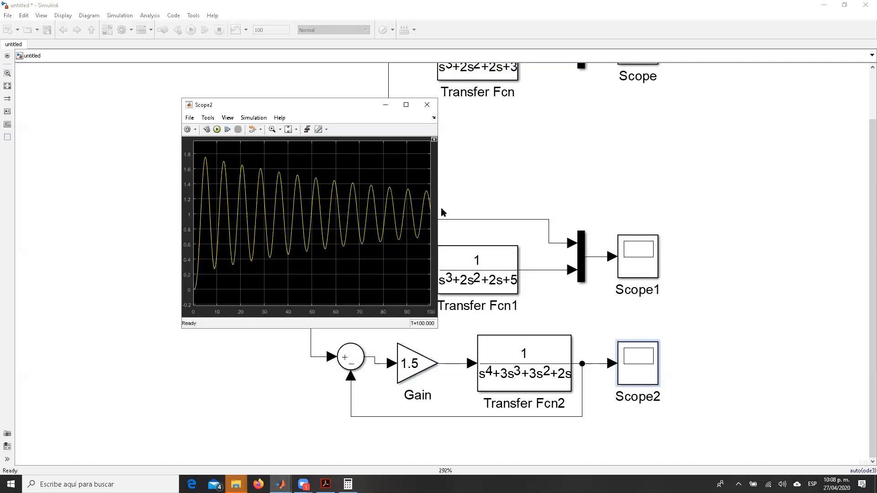
Close the Scope2 window and set the Gain block's value to 0.2.
{"action": "left_click", "coordinate": [427, 105]}
{"action": "double_click", "coordinate": [406, 363]}
{"action": "type", "text": "0.2"}
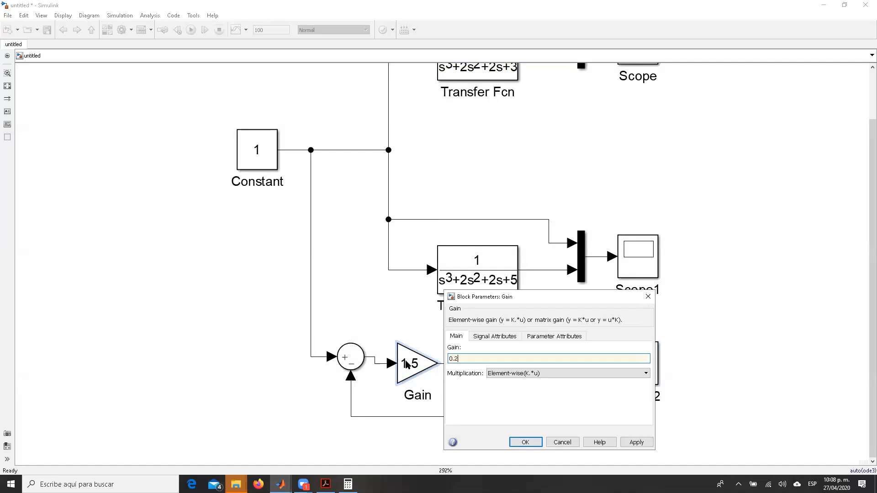
{"action": "left_click", "coordinate": [525, 442]}
Rerun the simulation with the 0.2 gain and examine the response on Scope2.
{"action": "left_click", "coordinate": [191, 30]}
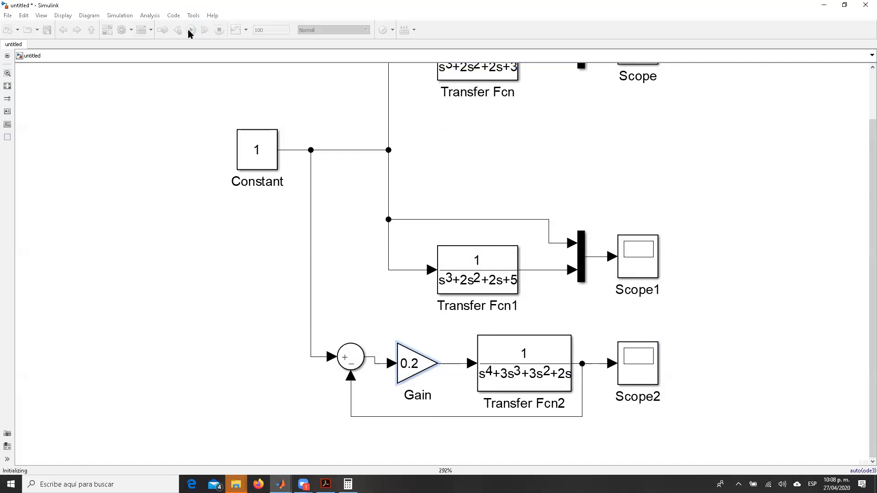
{"action": "double_click", "coordinate": [627, 379]}
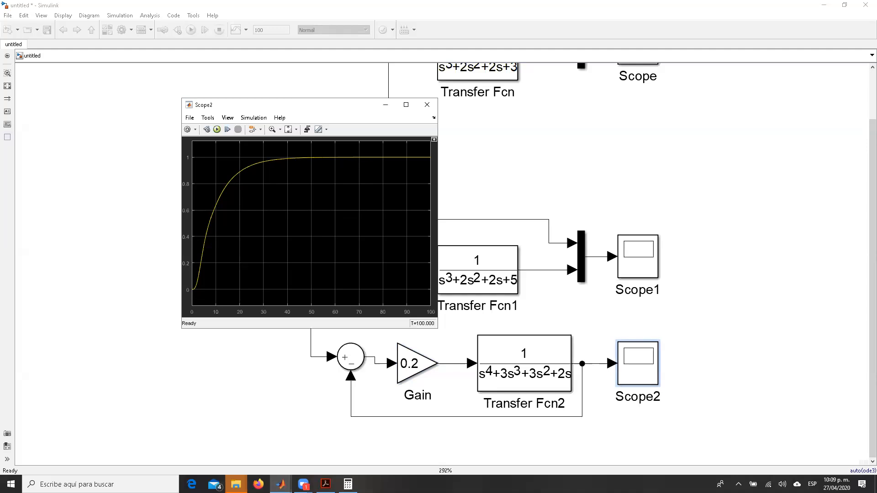
{"action": "left_click", "coordinate": [427, 105]}
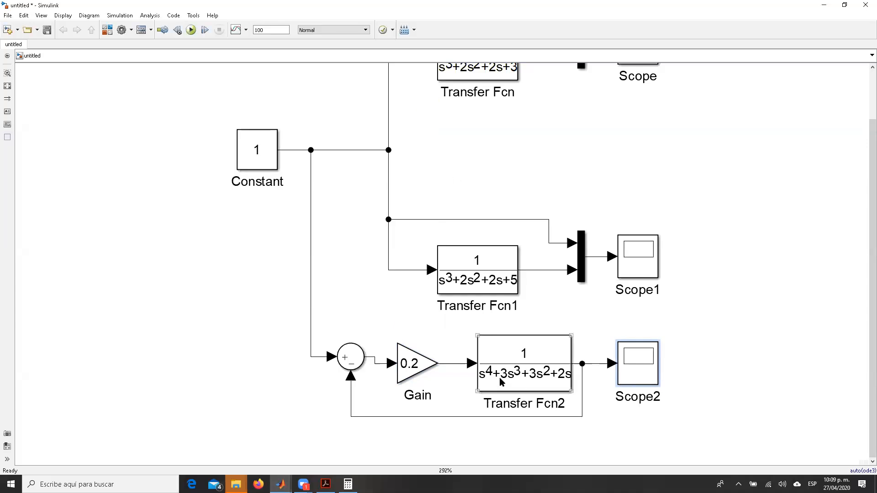
Set the Gain block's value to 1.6 and check it against the K conditions in the class PDF.
{"action": "double_click", "coordinate": [403, 364]}
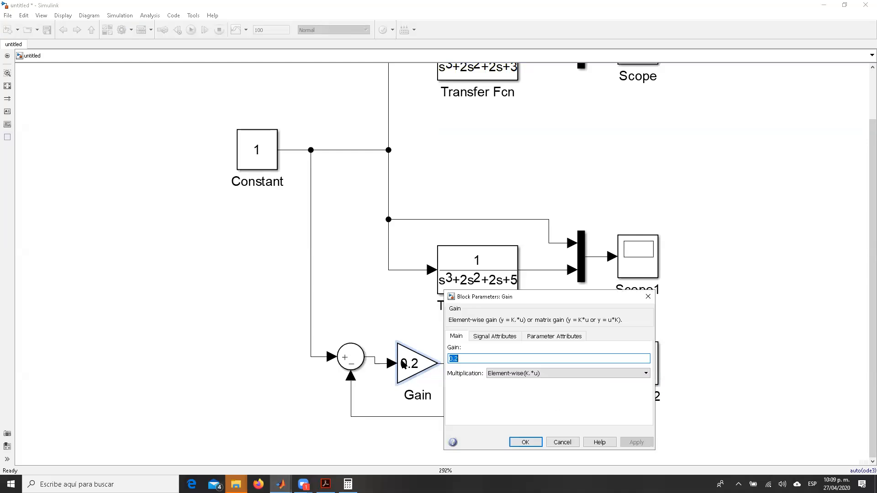
{"action": "type", "text": "1"}
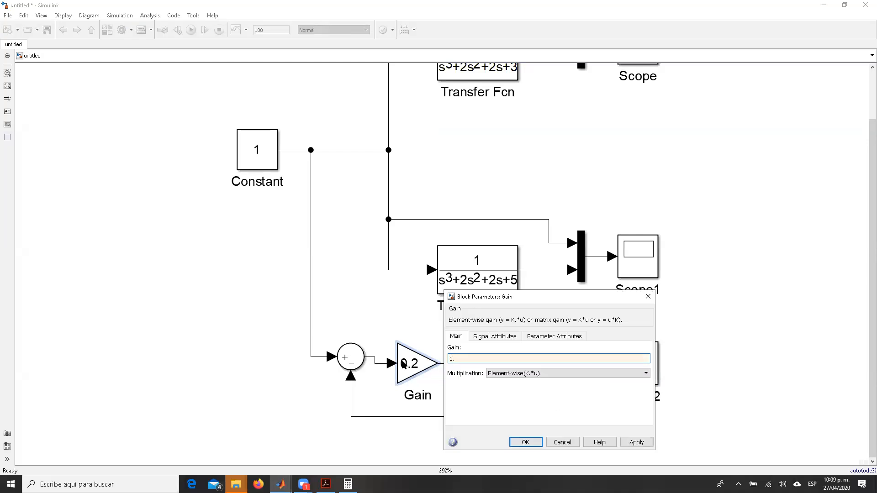
{"action": "type", "text": ".6"}
{"action": "left_click", "coordinate": [530, 444]}
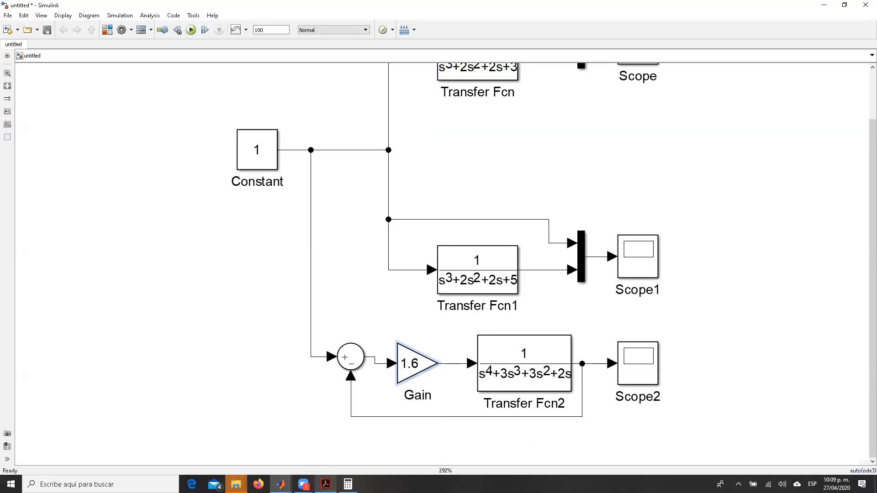
{"action": "left_click", "coordinate": [326, 484]}
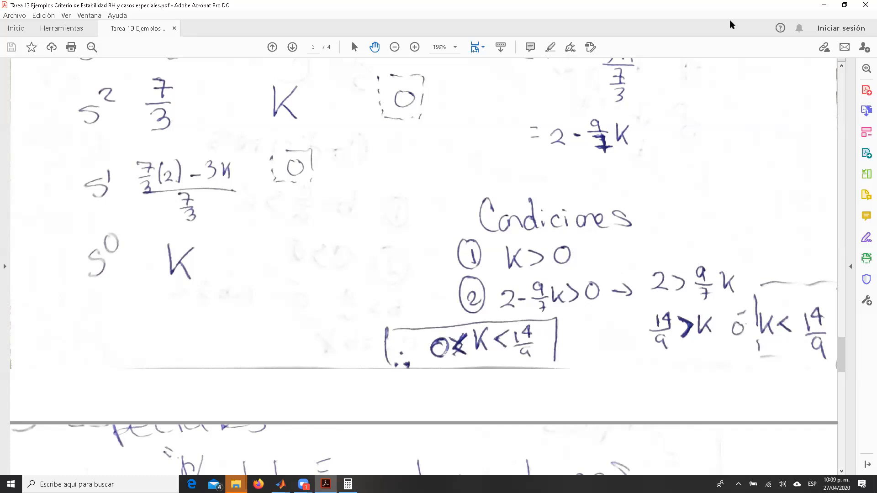
{"action": "left_click", "coordinate": [824, 5]}
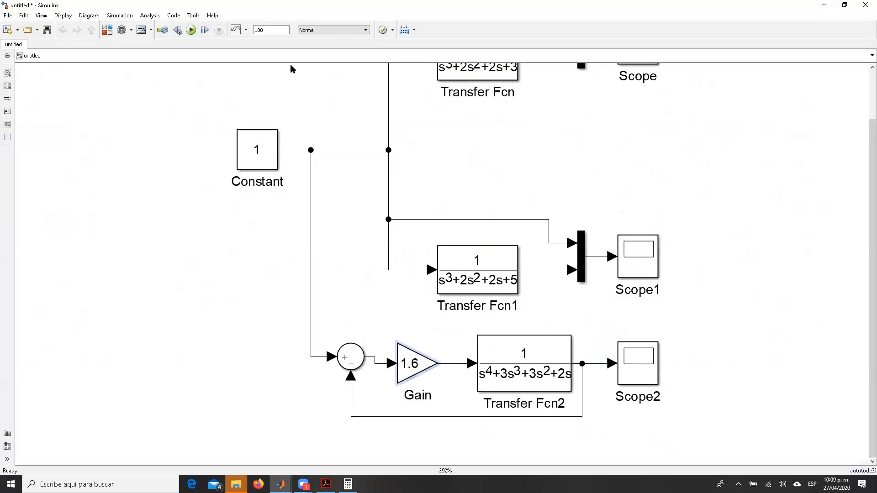
Rerun the simulation with the 1.6 gain and examine the response on Scope2.
{"action": "left_click", "coordinate": [191, 32]}
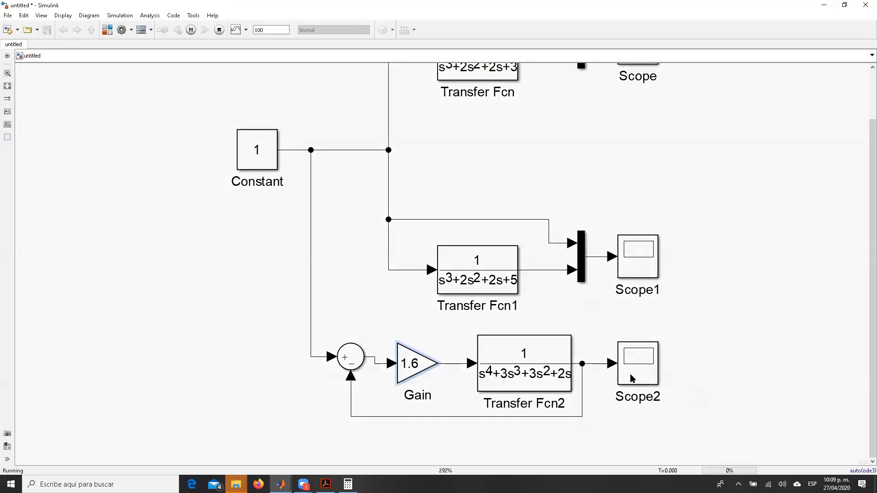
{"action": "left_click", "coordinate": [643, 366]}
{"action": "double_click", "coordinate": [642, 366]}
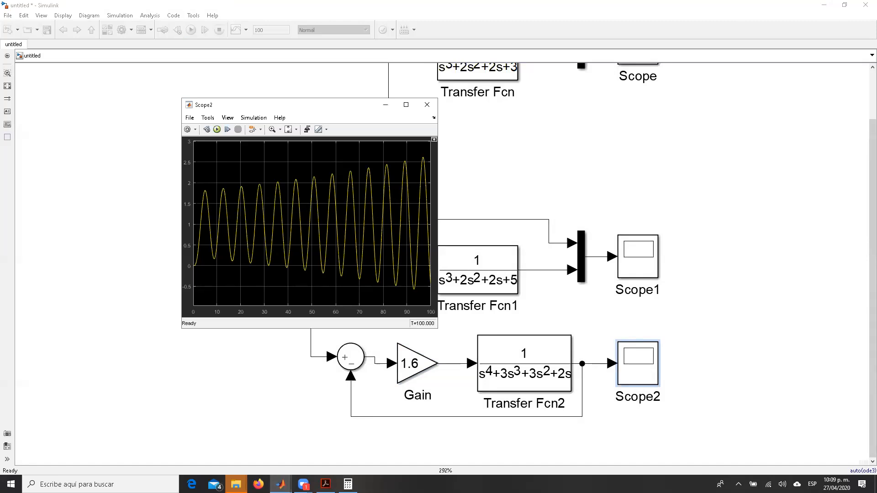
{"action": "left_click", "coordinate": [427, 105]}
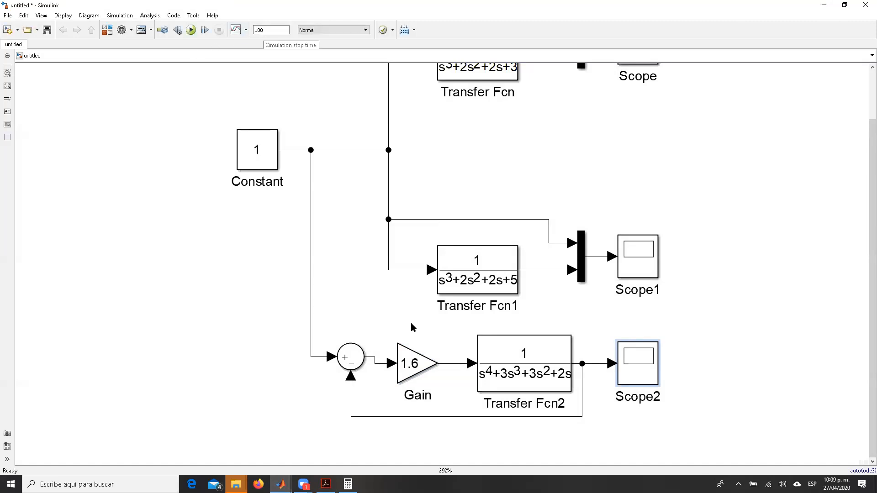
Set the Gain block's value to 2 and the simulation stop time to 150.
{"action": "double_click", "coordinate": [416, 366]}
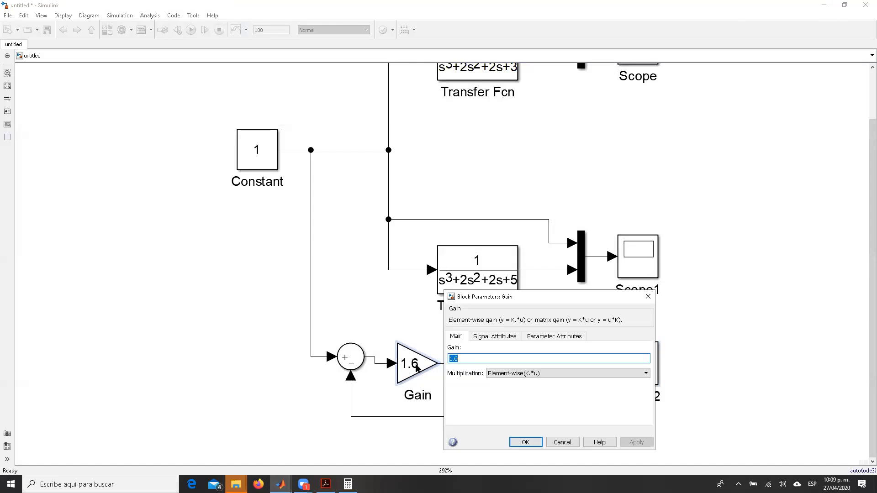
{"action": "type", "text": "2"}
{"action": "key", "text": "Return"}
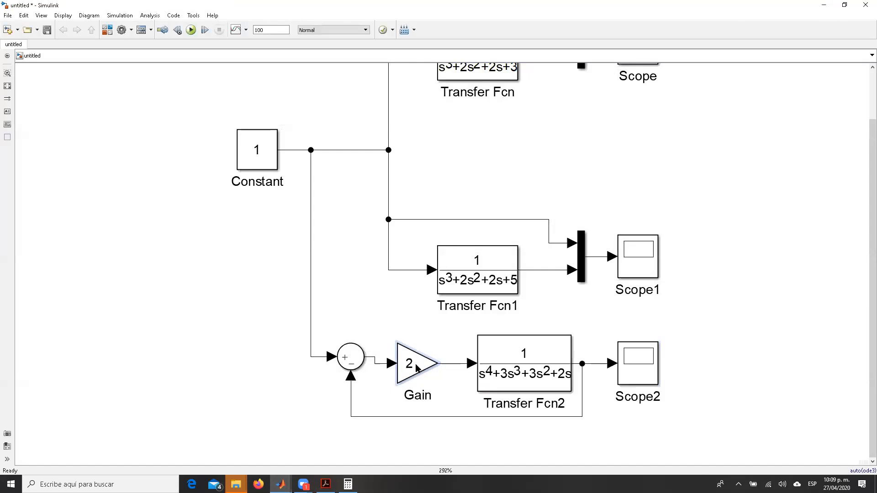
{"action": "double_click", "coordinate": [267, 29]}
{"action": "type", "text": "150"}
Run the simulation up to 150 with the gain of 2 and examine the response on Scope2.
{"action": "left_click", "coordinate": [191, 29]}
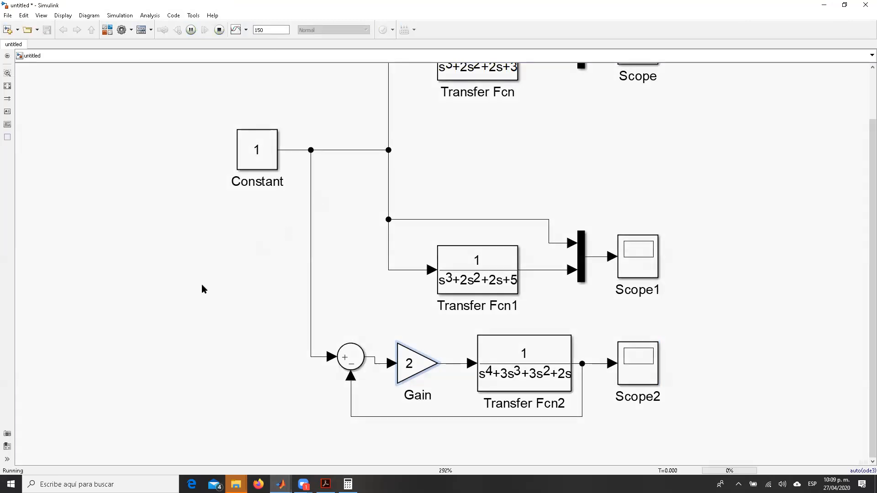
{"action": "double_click", "coordinate": [638, 373]}
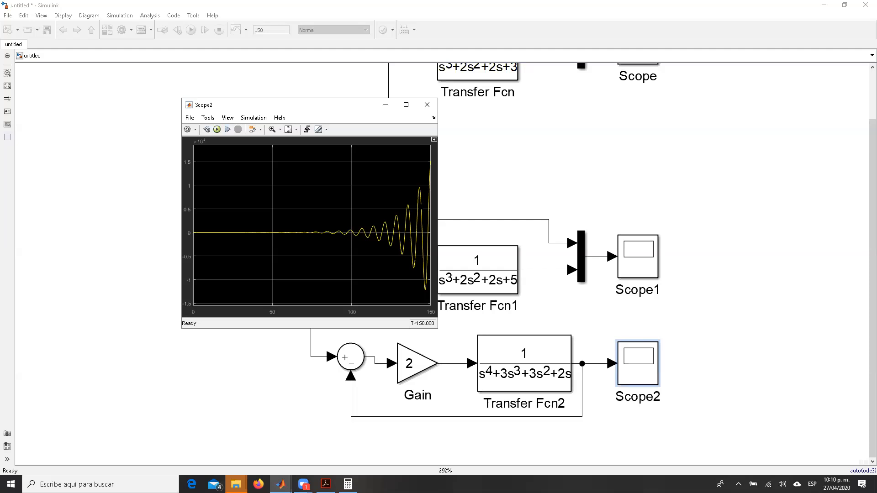
{"action": "left_click", "coordinate": [427, 105]}
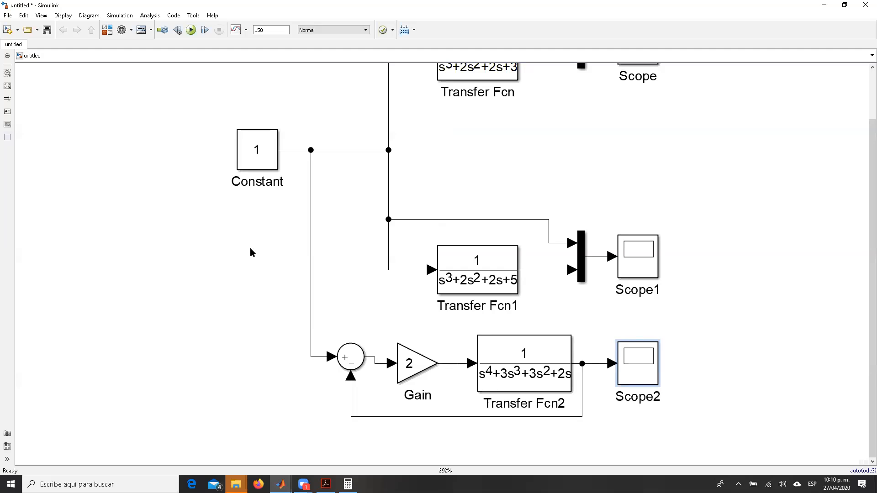
Review the stability conditions for K in the class PDF and return to the Simulink model.
{"action": "left_click", "coordinate": [254, 155]}
{"action": "mouse_move", "coordinate": [325, 484]}
{"action": "left_click", "coordinate": [339, 457]}
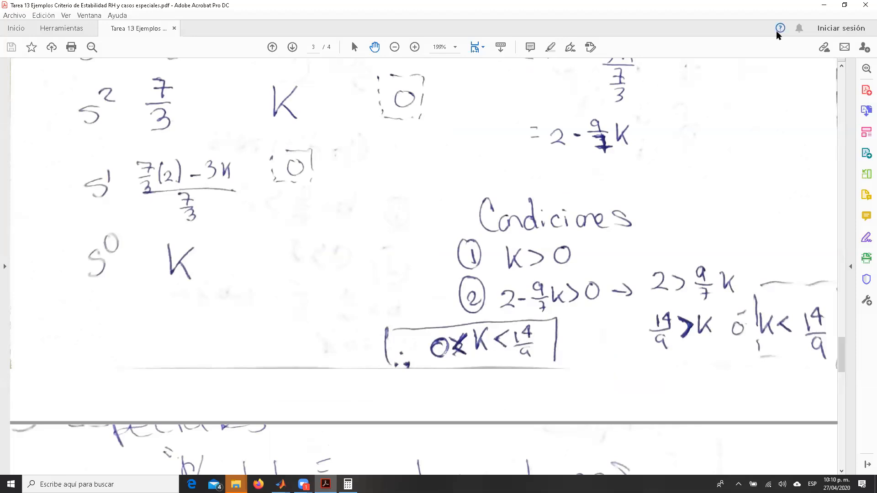
{"action": "left_click", "coordinate": [824, 5]}
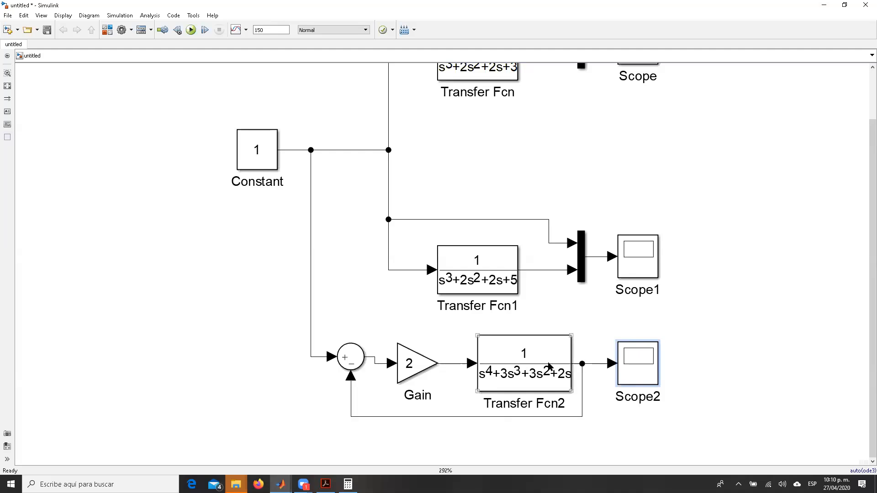
Move Transfer Fcn2 slightly closer to the Gain block and set the Gain block's value to 1.05.
{"action": "left_click_drag", "start_coordinate": [550, 368], "coordinate": [532, 368]}
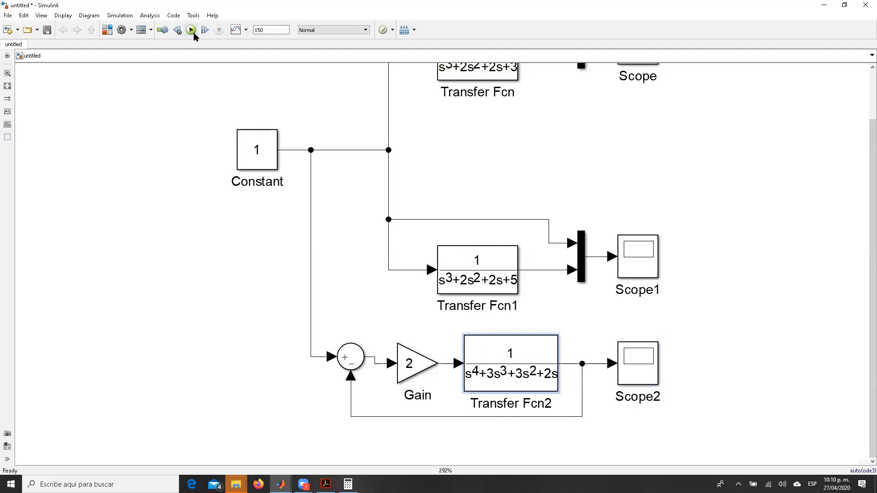
{"action": "left_click", "coordinate": [405, 364]}
{"action": "double_click", "coordinate": [405, 364]}
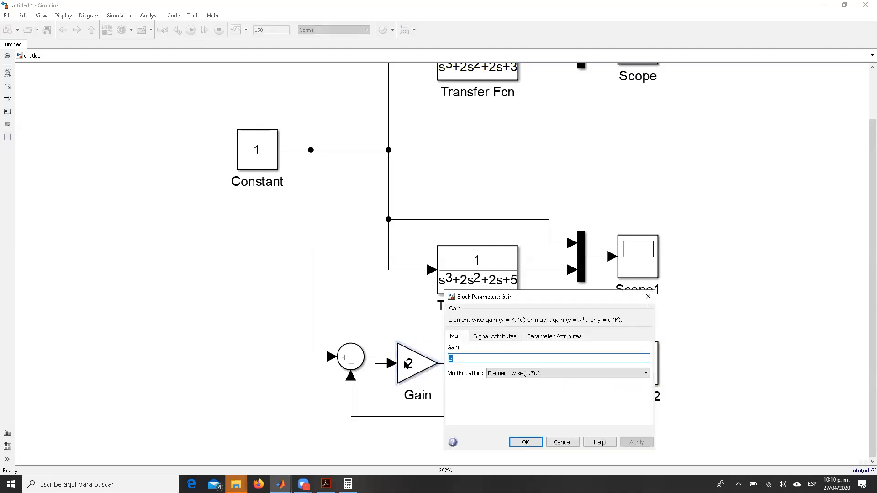
{"action": "type", "text": "2"}
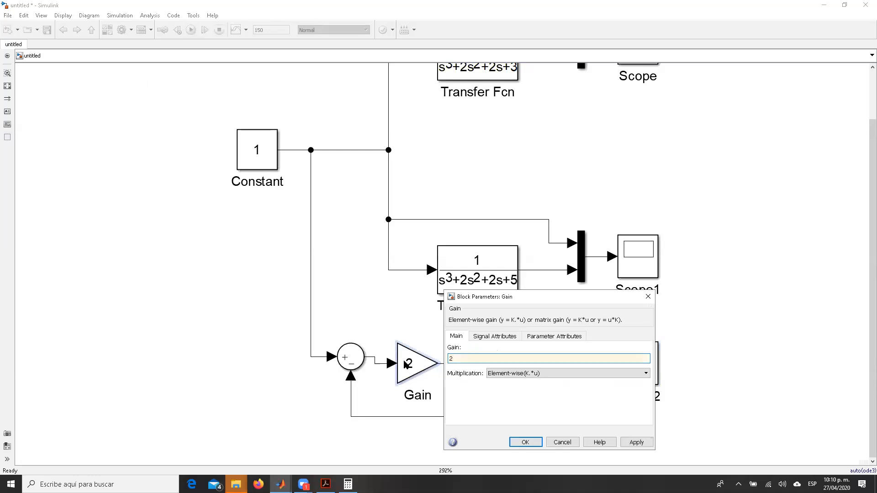
{"action": "type", "text": "1.0"}
{"action": "key", "text": "Return"}
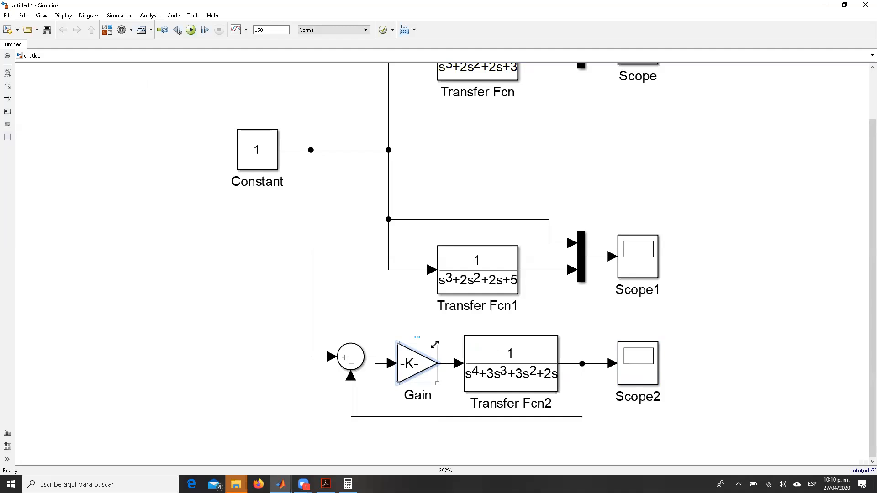
Enlarge the Gain block slightly so that its value fits inside the triangle.
{"action": "left_click_drag", "start_coordinate": [432, 348], "coordinate": [440, 342]}
{"action": "left_click", "coordinate": [242, 181]}
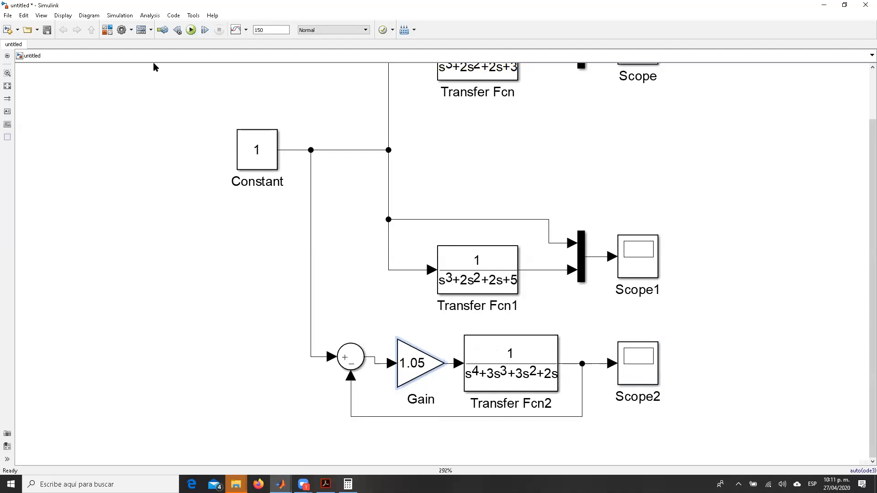
Rerun the simulation with the 1.05 gain and examine the response on Scope2.
{"action": "left_click", "coordinate": [191, 29]}
{"action": "double_click", "coordinate": [642, 371]}
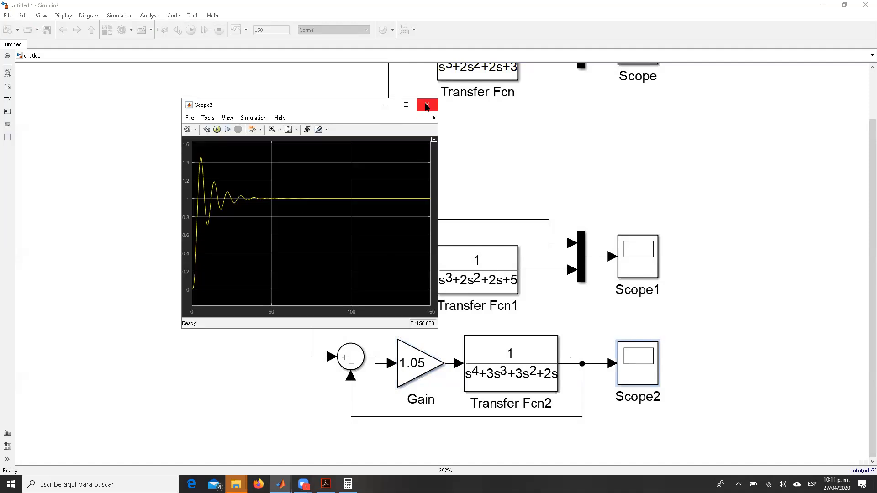
{"action": "left_click", "coordinate": [427, 105]}
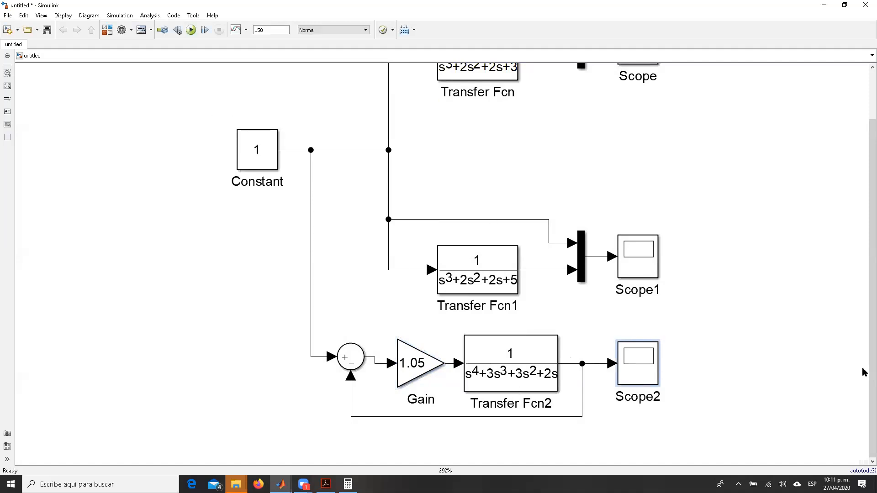
Duplicate Transfer Fcn2 below the feedback loop and connect the copy's input to the Constant signal line.
{"action": "right_click", "coordinate": [865, 325]}
{"action": "left_click", "coordinate": [726, 261]}
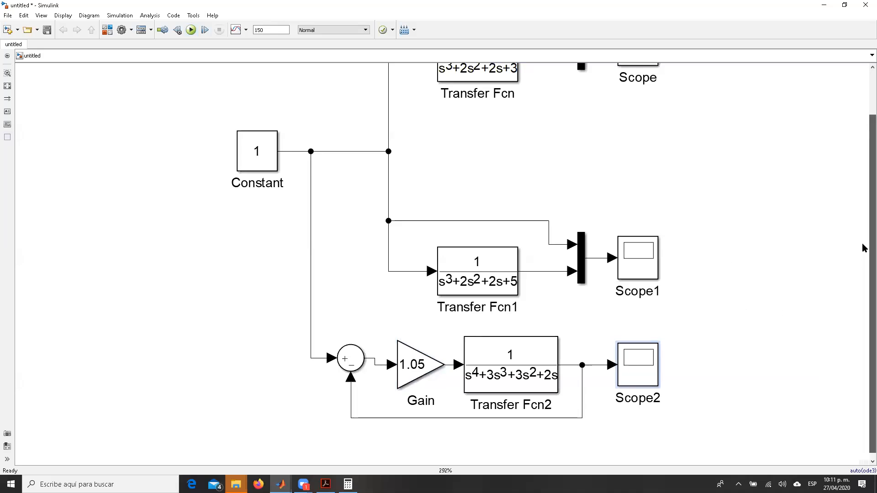
{"action": "scroll", "coordinate": [864, 249], "scroll_direction": "up", "scroll_amount": 2}
{"action": "left_click", "coordinate": [411, 391]}
{"action": "left_click", "coordinate": [489, 394]}
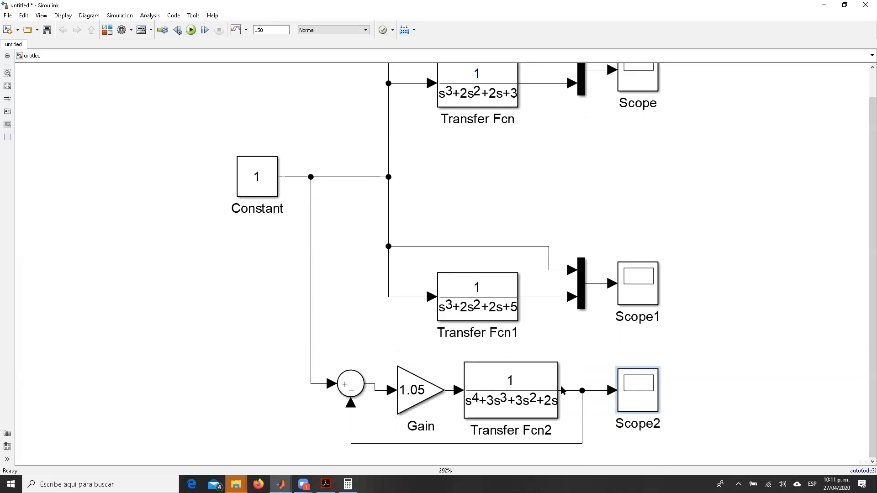
{"action": "mouse_move", "coordinate": [526, 388]}
{"action": "left_mouse_down"}
{"action": "mouse_move", "coordinate": [525, 462]}
{"action": "mouse_move", "coordinate": [517, 401]}
{"action": "left_mouse_up"}
{"action": "left_click", "coordinate": [445, 398]}
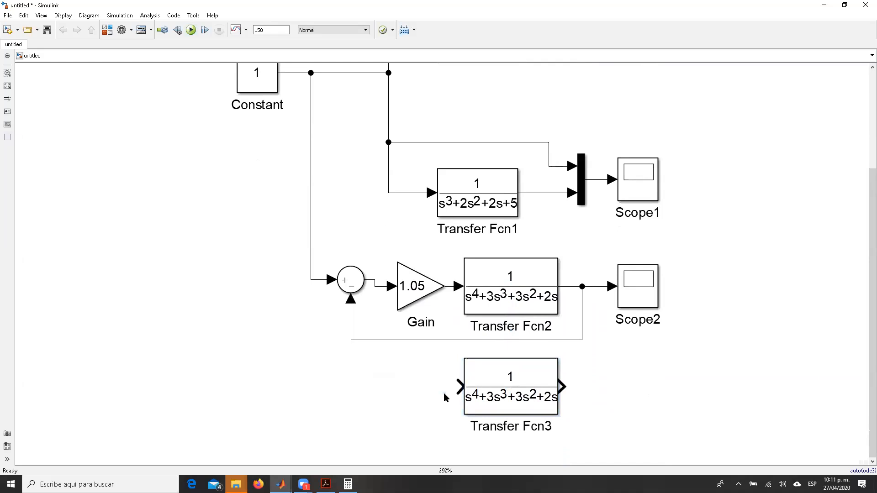
{"action": "left_click_drag", "start_coordinate": [458, 386], "coordinate": [310, 279]}
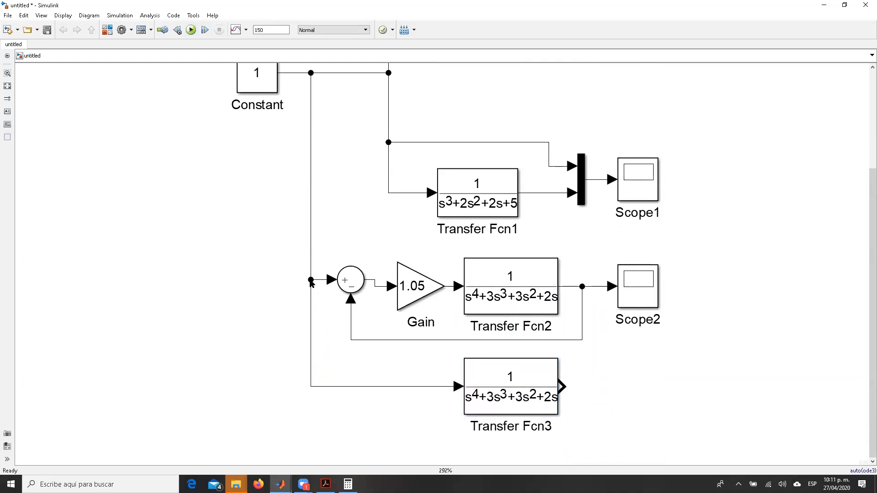
Duplicate Scope2 beside the copied transfer function and connect the block's output to the new scope.
{"action": "left_click", "coordinate": [650, 309]}
{"action": "left_click_drag", "start_coordinate": [649, 309], "coordinate": [649, 407]}
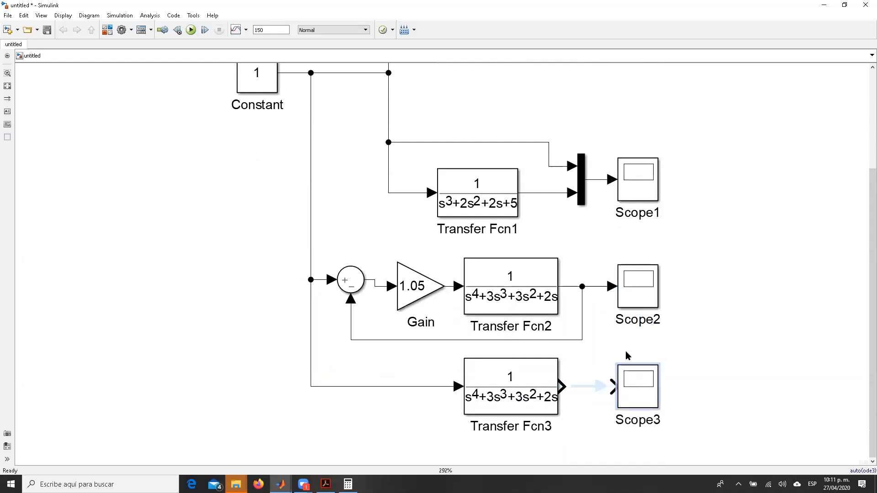
{"action": "left_click", "coordinate": [600, 388]}
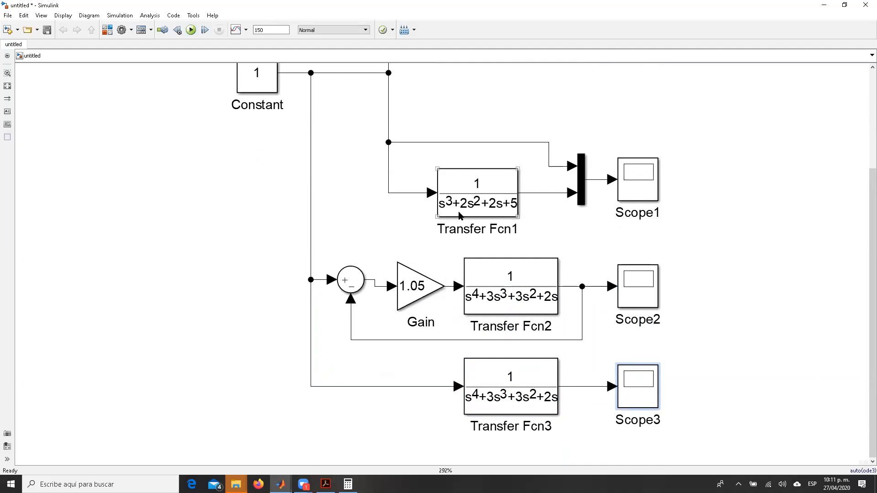
Run the simulation and examine the open-loop response on Scope3.
{"action": "left_click", "coordinate": [191, 29]}
{"action": "double_click", "coordinate": [641, 400]}
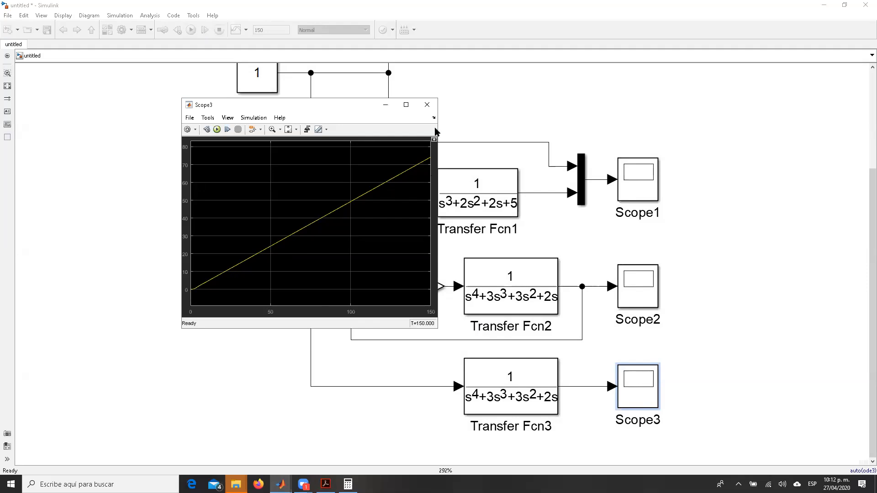
{"action": "left_click", "coordinate": [427, 105]}
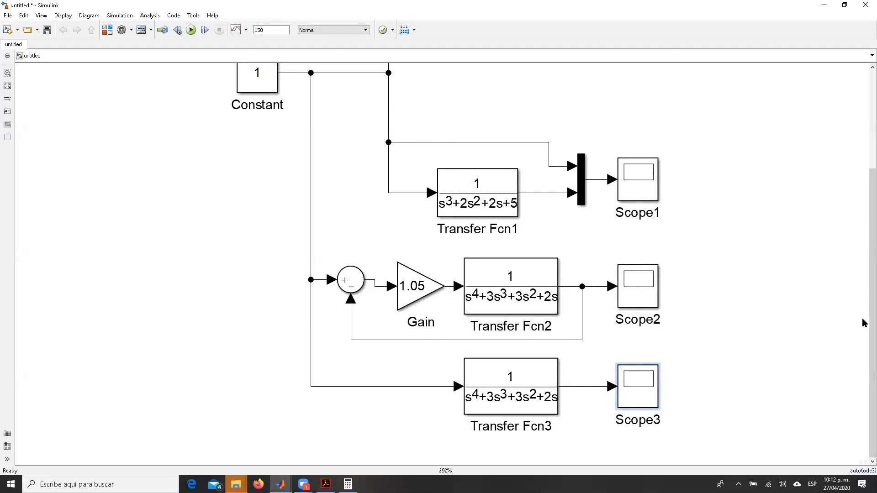
Delete Transfer Fcn3 and Scope3 together with their signal lines below the feedback loop.
{"action": "mouse_move", "coordinate": [864, 320]}
{"action": "left_mouse_down"}
{"action": "mouse_move", "coordinate": [863, 254]}
{"action": "mouse_move", "coordinate": [863, 314]}
{"action": "left_mouse_up"}
{"action": "left_click_drag", "start_coordinate": [700, 448], "coordinate": [340, 378]}
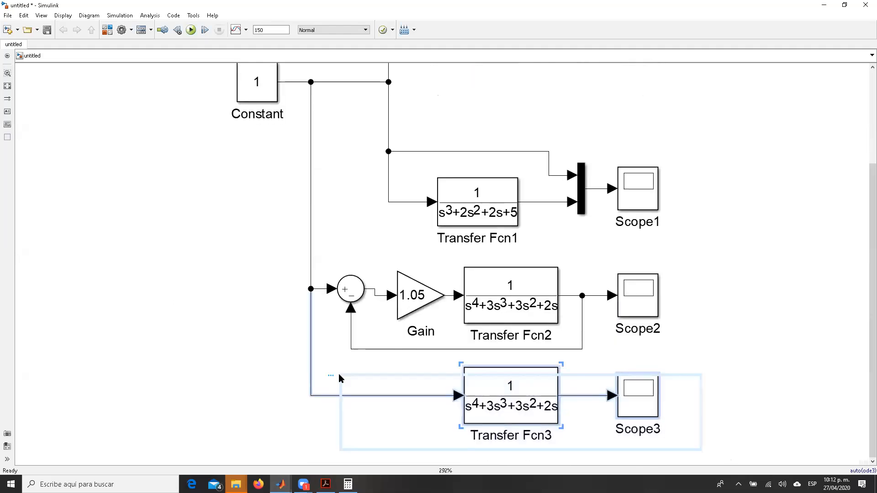
{"action": "key", "text": "Delete"}
Replace Transfer Fcn2 in the feedback loop with a copy of the s^3+2s^2+2s+3 Transfer Fcn block.
{"action": "left_click", "coordinate": [490, 292]}
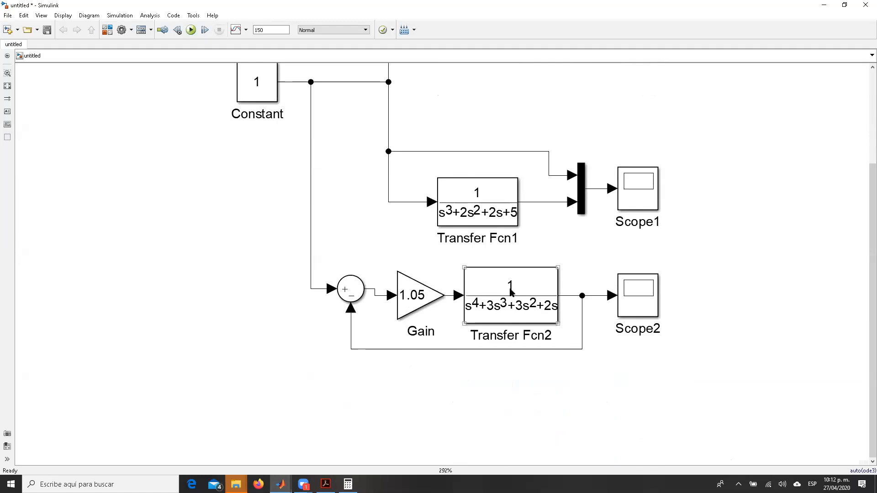
{"action": "key", "text": "Delete"}
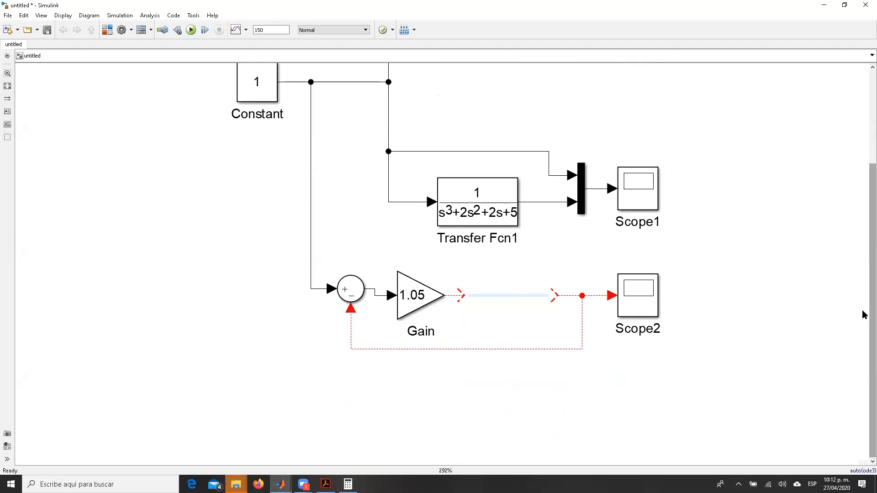
{"action": "left_click_drag", "start_coordinate": [864, 307], "coordinate": [863, 245]}
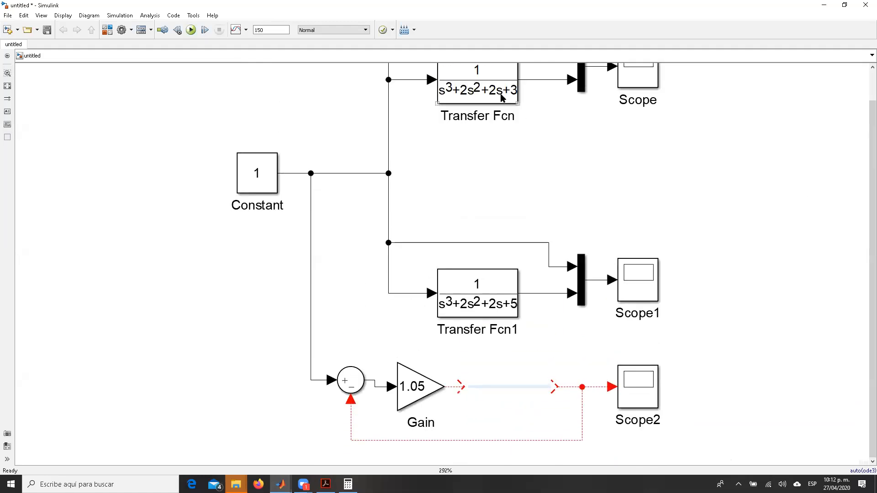
{"action": "left_click_drag", "start_coordinate": [501, 97], "coordinate": [556, 388]}
Run the simulation with the third-order plant in the loop and examine the closed-loop response on Scope2.
{"action": "left_click", "coordinate": [399, 392]}
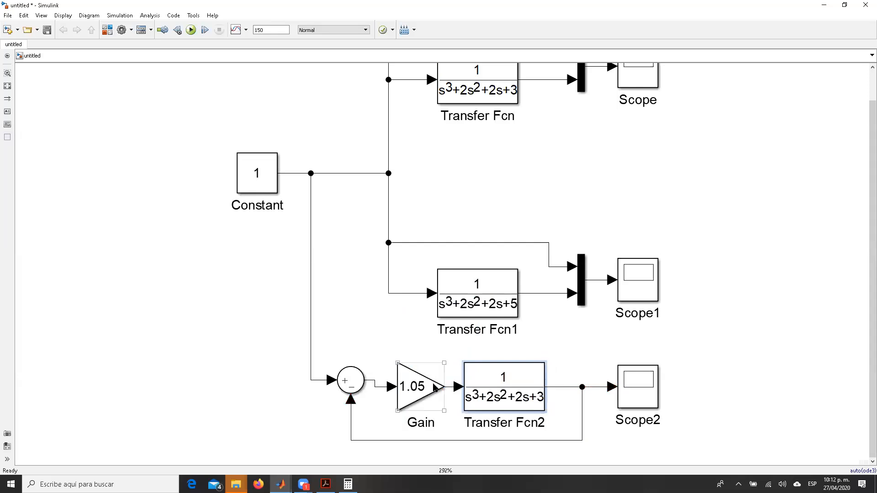
{"action": "left_click", "coordinate": [191, 29]}
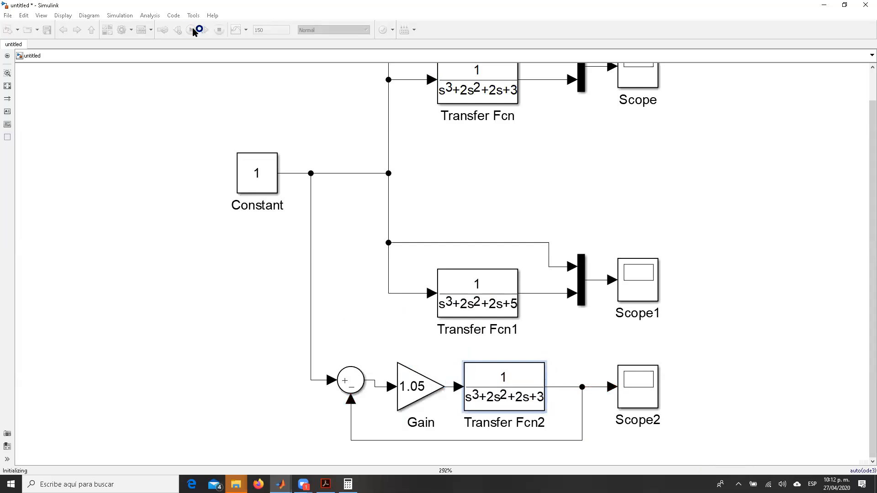
{"action": "double_click", "coordinate": [637, 381]}
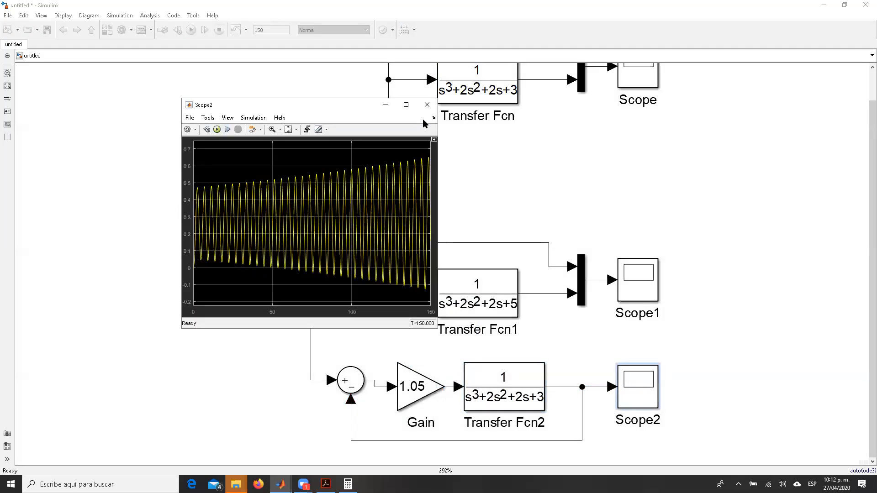
{"action": "left_click", "coordinate": [427, 105]}
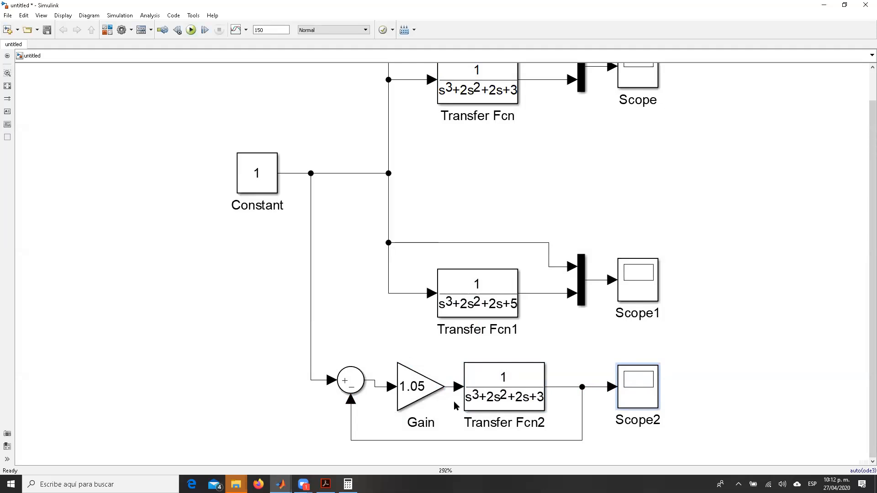
Set the feedback loop's Gain block to -1.
{"action": "left_click", "coordinate": [417, 389]}
{"action": "double_click", "coordinate": [417, 389]}
{"action": "type", "text": "-"}
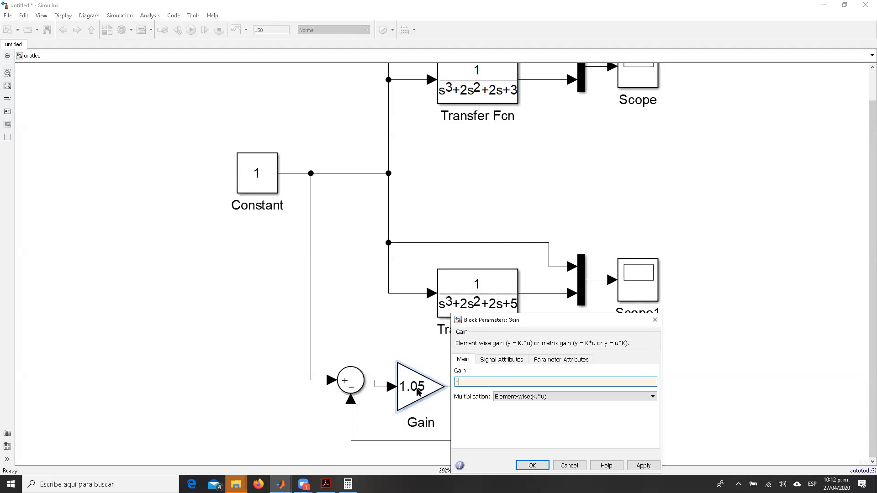
{"action": "type", "text": "1"}
{"action": "key", "text": "Return"}
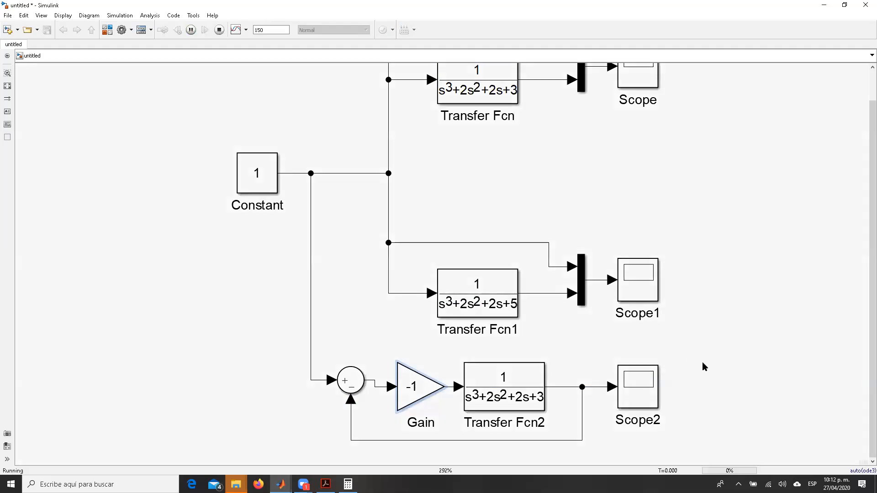
Examine the closed-loop response for the -1 gain on Scope2.
{"action": "left_click", "coordinate": [648, 376]}
{"action": "double_click", "coordinate": [647, 377]}
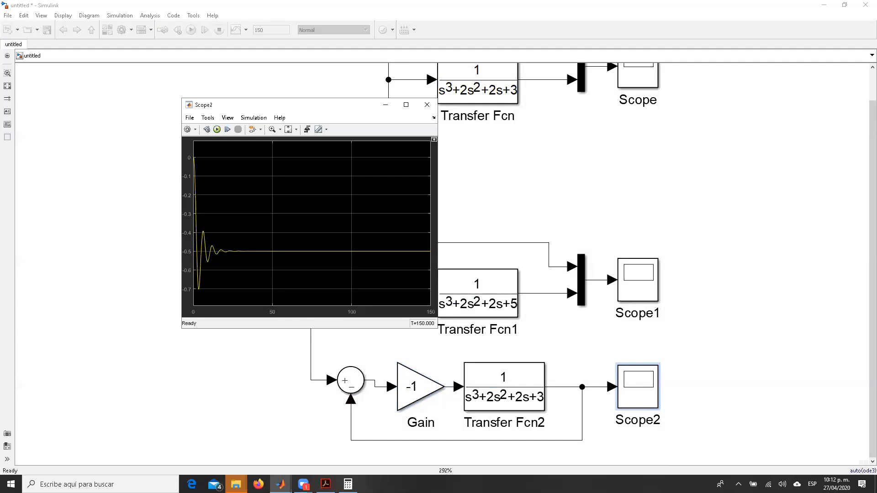
{"action": "left_click", "coordinate": [427, 105]}
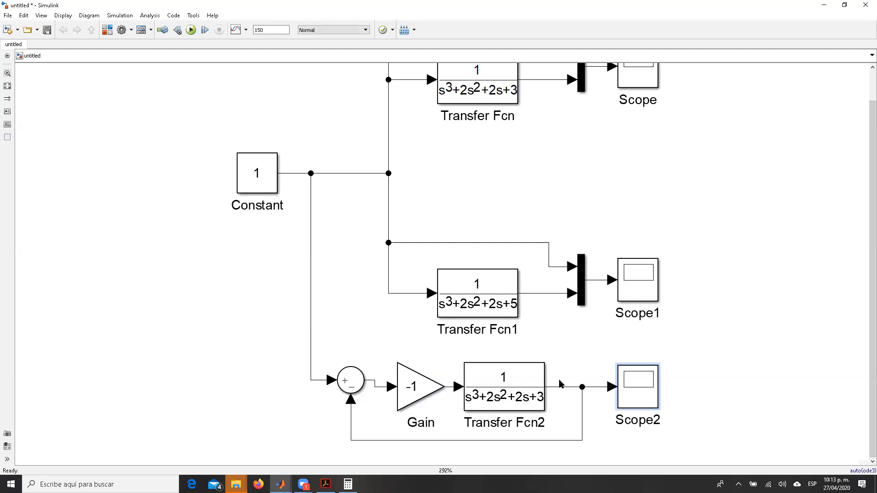
Examine the open-loop response of Transfer Fcn on Scope for comparison with the feedback loop.
{"action": "left_click", "coordinate": [411, 386]}
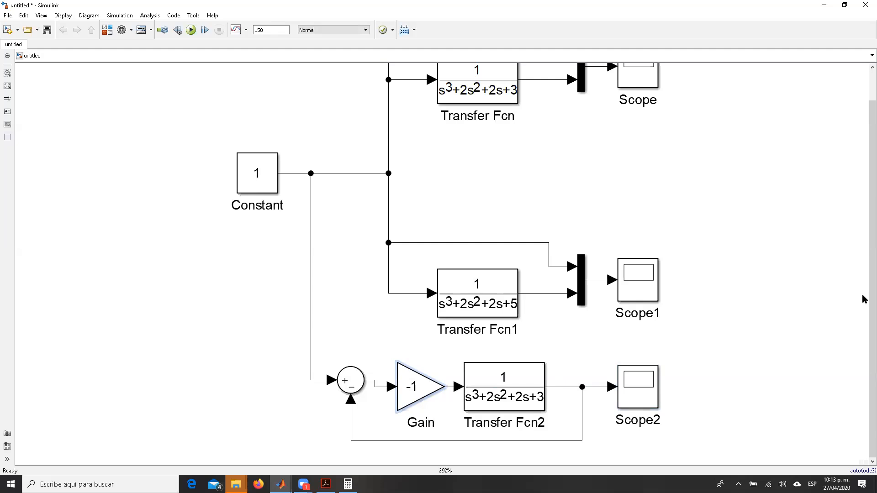
{"action": "scroll", "coordinate": [863, 274], "scroll_direction": "up", "scroll_amount": 1}
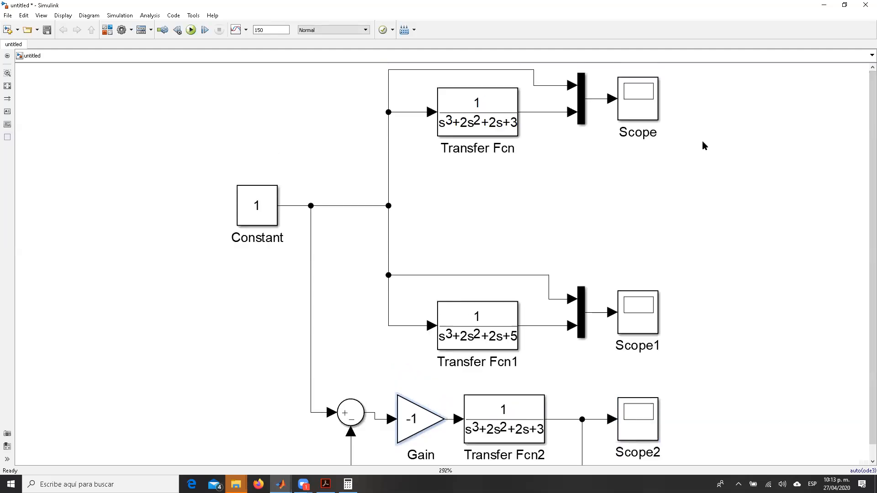
{"action": "left_click", "coordinate": [650, 109]}
{"action": "double_click", "coordinate": [651, 109]}
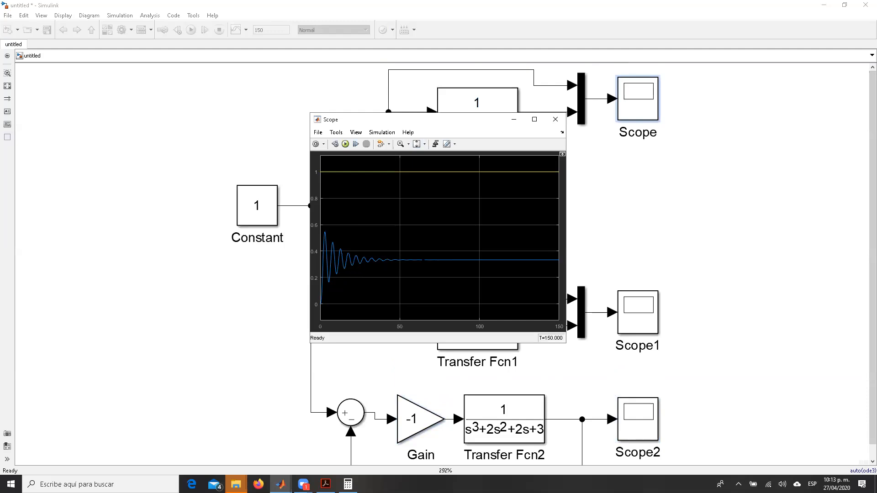
{"action": "left_click", "coordinate": [555, 120]}
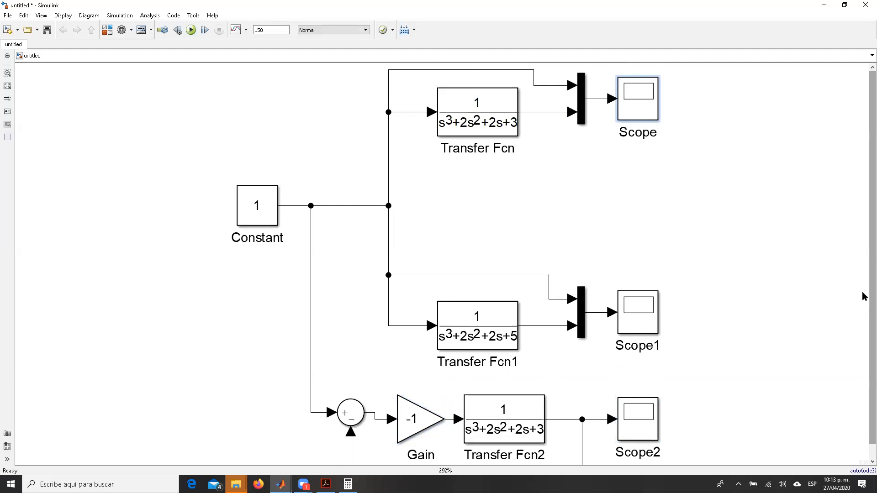
Set the feedback loop's Gain block to -0.2.
{"action": "scroll", "coordinate": [863, 296], "scroll_direction": "down", "scroll_amount": 1}
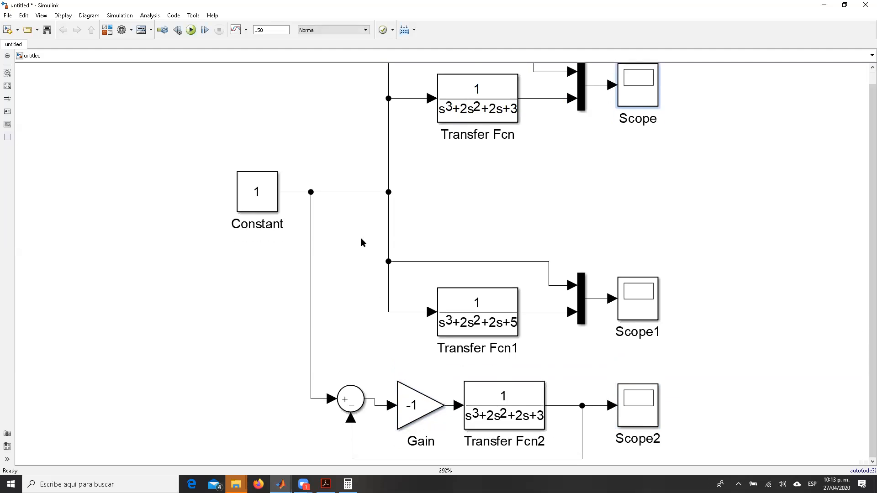
{"action": "double_click", "coordinate": [419, 410]}
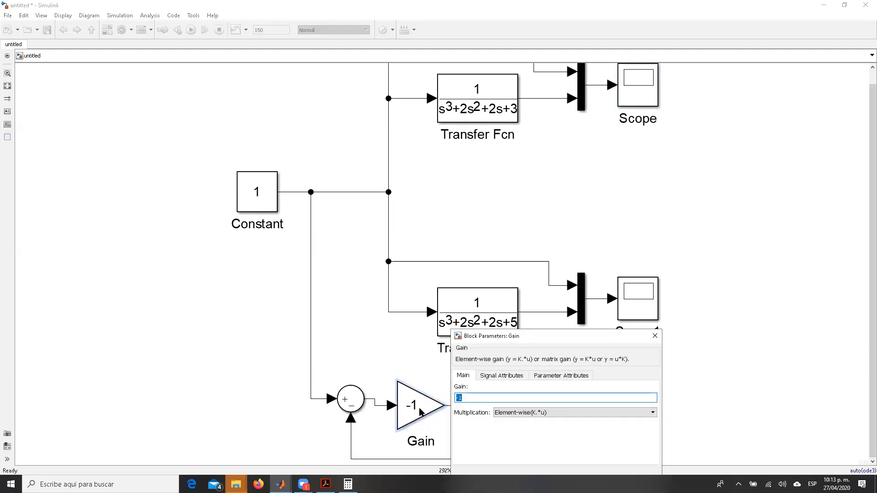
{"action": "type", "text": "-1.5"}
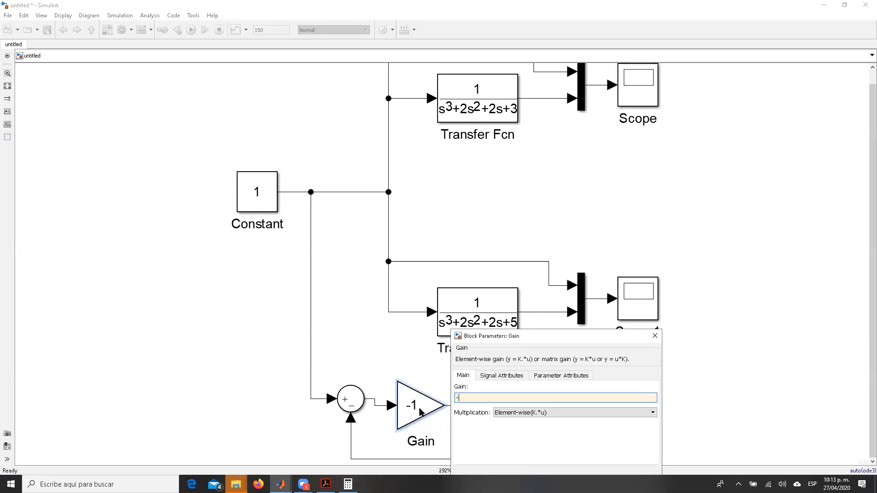
{"action": "type", "text": ".2"}
{"action": "key", "text": "Return"}
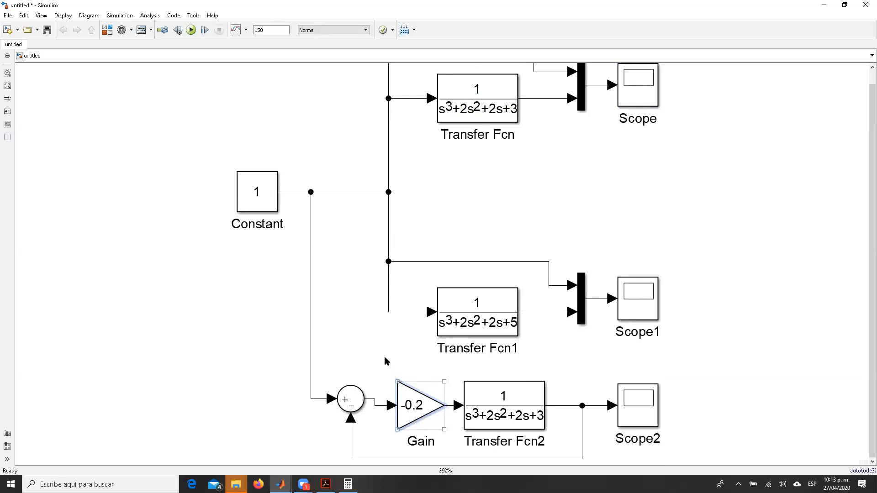
Rerun the simulation with the -0.2 gain and examine the response on Scope2.
{"action": "left_click", "coordinate": [190, 30]}
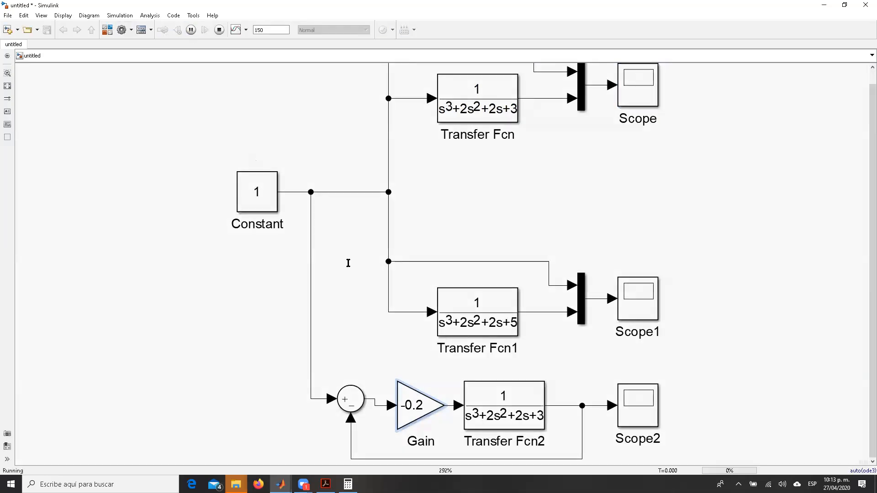
{"action": "double_click", "coordinate": [638, 405]}
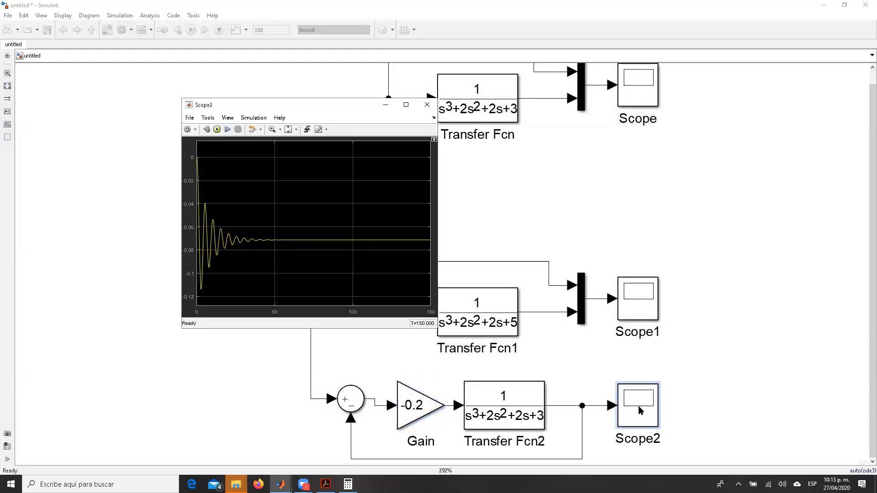
{"action": "left_click", "coordinate": [427, 104]}
Set the feedback loop's Gain block to -1.5.
{"action": "left_click", "coordinate": [416, 399]}
{"action": "double_click", "coordinate": [416, 400]}
{"action": "type", "text": "-"}
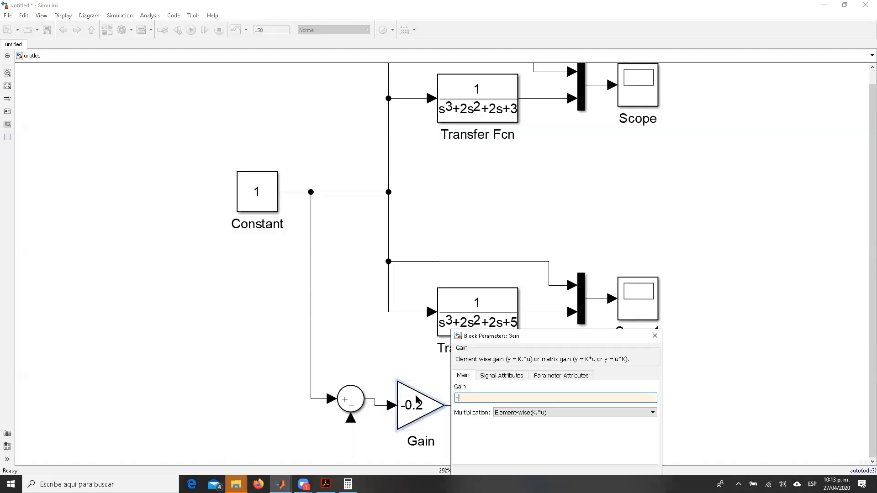
{"action": "type", "text": "1.5"}
{"action": "key", "text": "Return"}
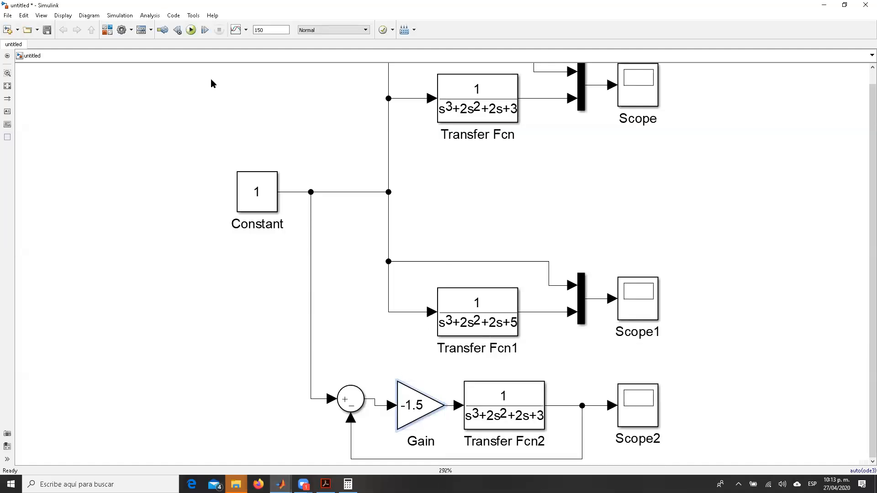
Rerun the simulation with the -1.5 gain and compare the closed-loop response on Scope2 with the open-loop responses on Scope1 and Scope.
{"action": "left_click", "coordinate": [191, 31]}
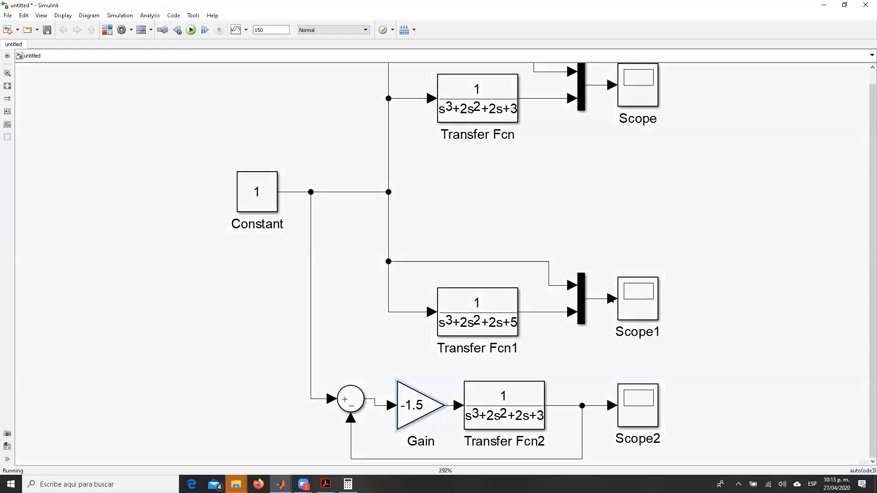
{"action": "double_click", "coordinate": [653, 415]}
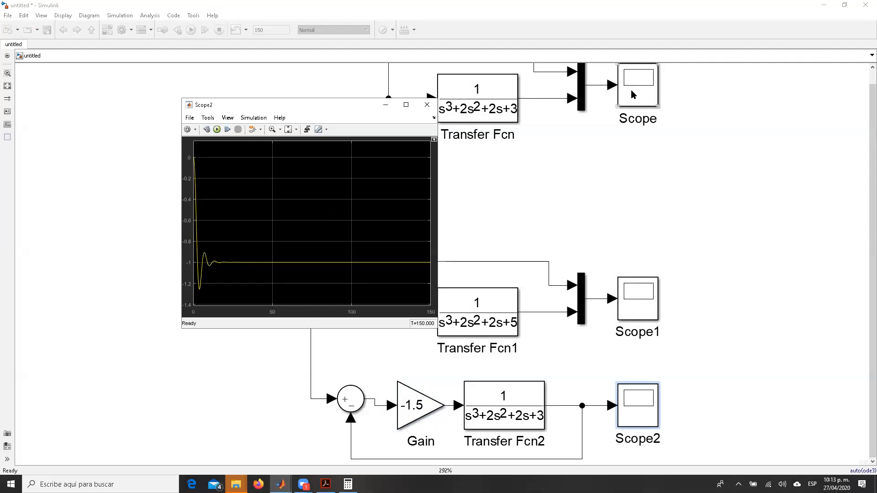
{"action": "left_click", "coordinate": [641, 297]}
{"action": "double_click", "coordinate": [641, 297]}
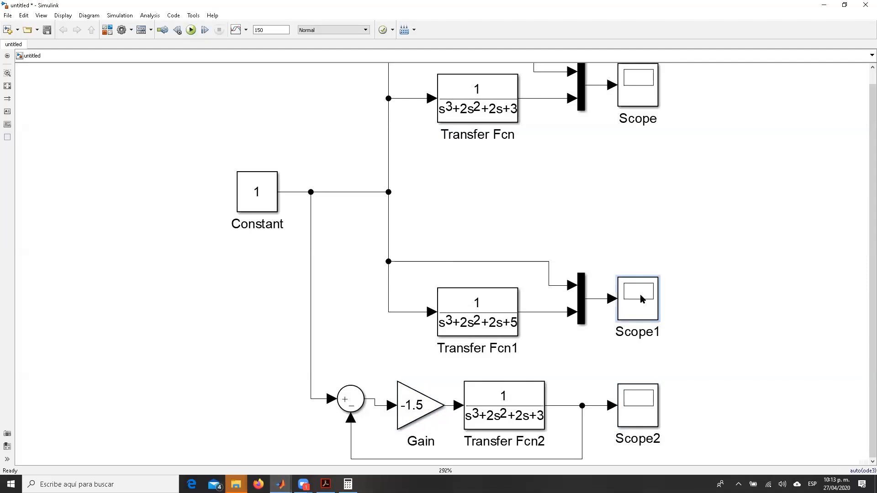
{"action": "left_click", "coordinate": [556, 119]}
{"action": "double_click", "coordinate": [631, 99]}
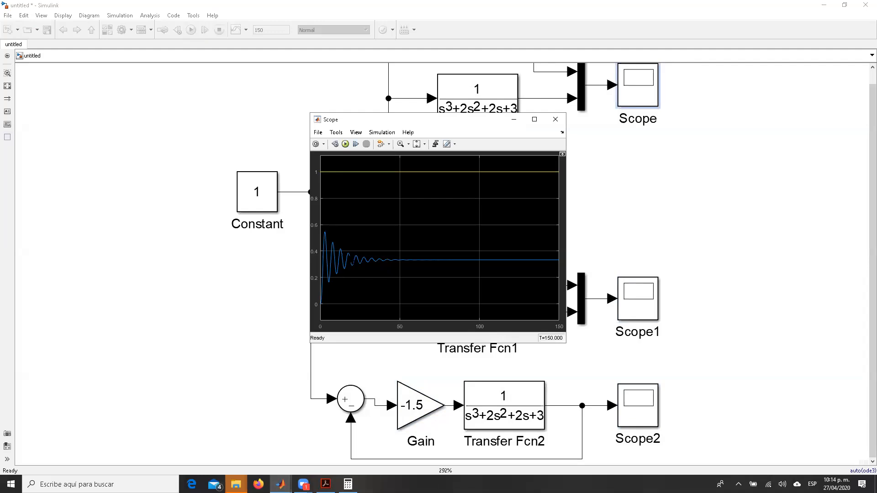
{"action": "double_click", "coordinate": [628, 401]}
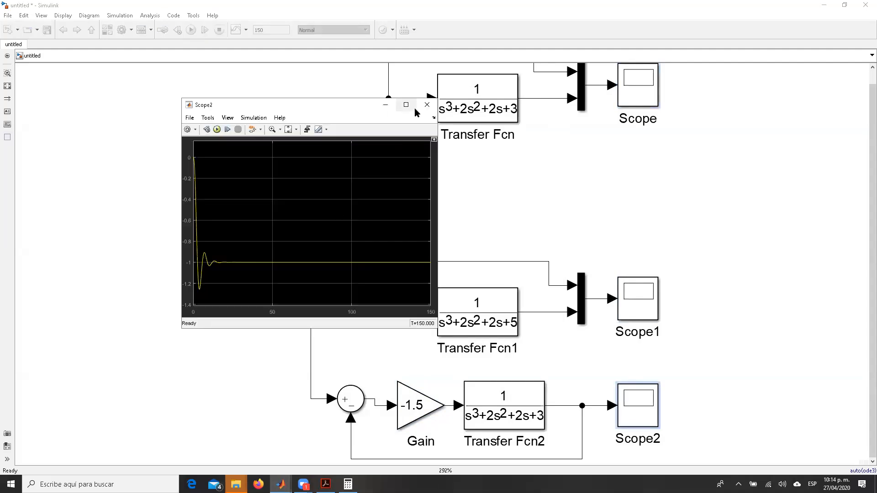
{"action": "left_click", "coordinate": [429, 106]}
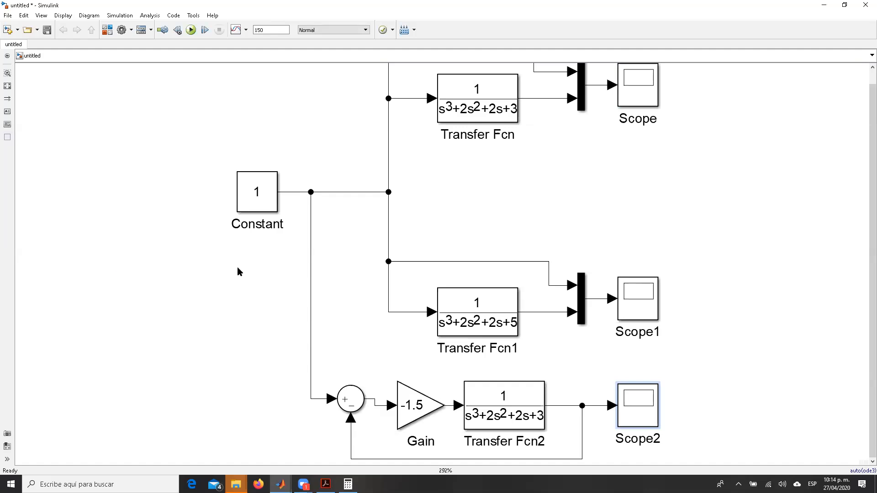
Set the denominator coefficients of Transfer Fcn2 to [1 2 2 0].
{"action": "left_click", "coordinate": [411, 408]}
{"action": "double_click", "coordinate": [497, 411]}
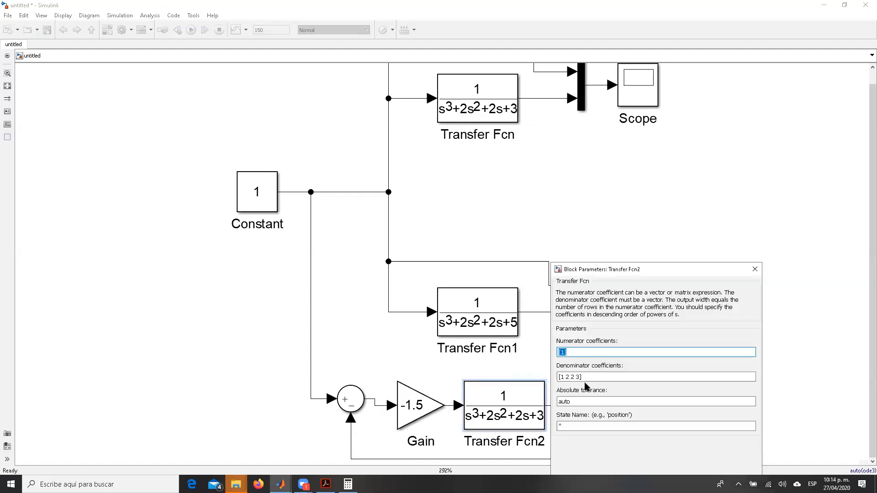
{"action": "left_click", "coordinate": [580, 378]}
{"action": "left_click", "coordinate": [579, 378]}
{"action": "key", "text": "BackSpace"}
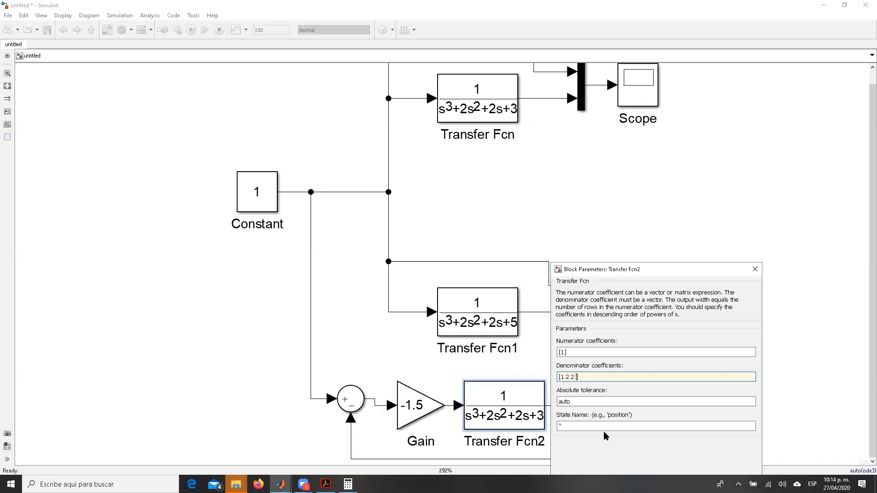
{"action": "type", "text": "0"}
{"action": "key", "text": "Return"}
Set the feedback loop's Gain block to 3.
{"action": "left_click", "coordinate": [436, 392]}
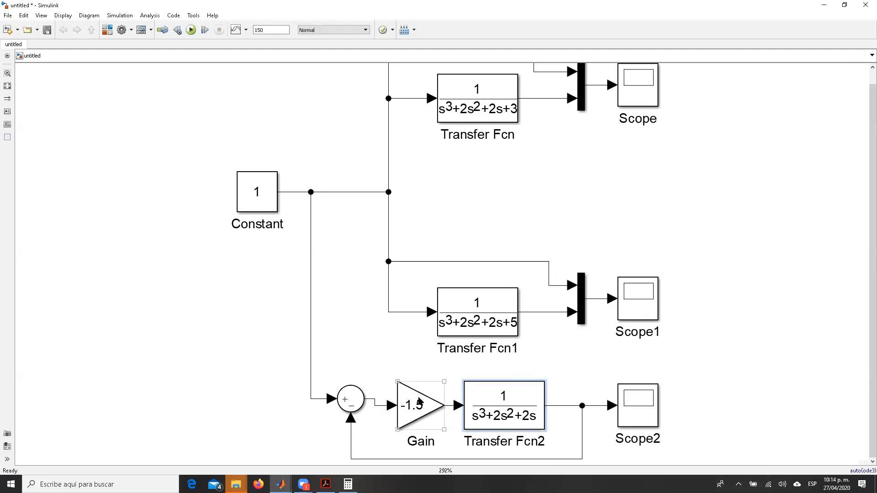
{"action": "double_click", "coordinate": [420, 401]}
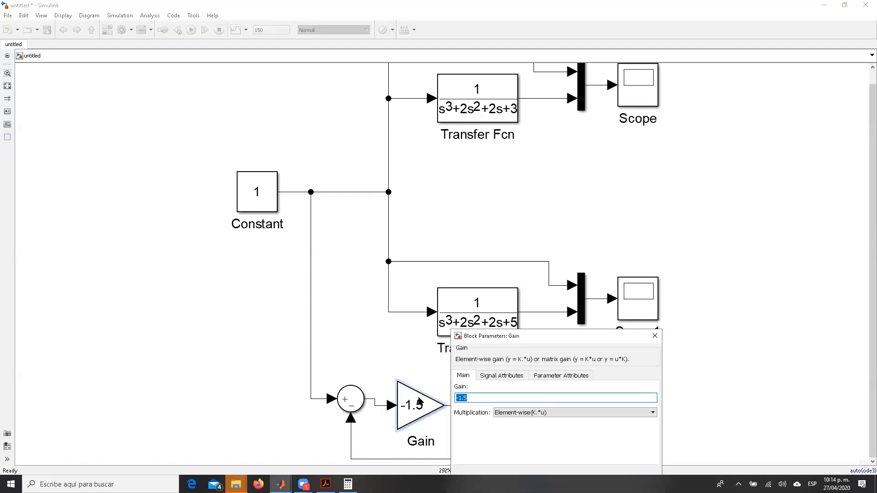
{"action": "type", "text": "3"}
{"action": "key", "text": "Return"}
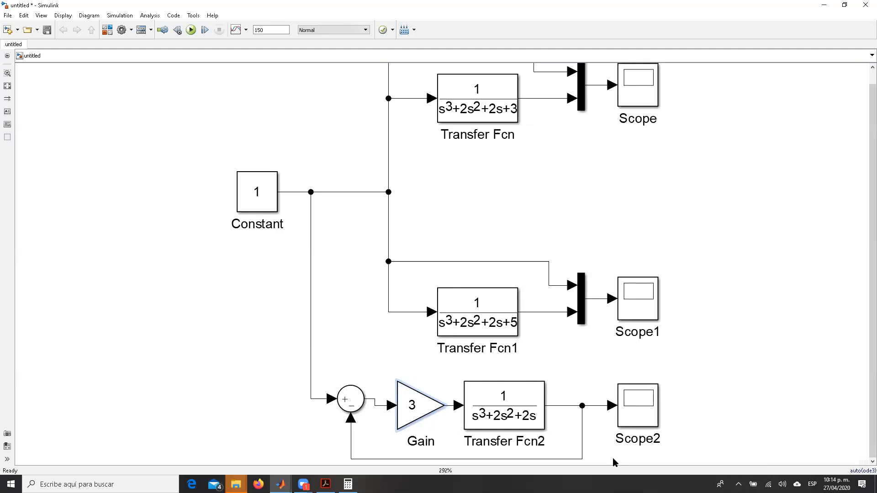
Rerun the simulation with the loop gain of 3 and open the closed-loop response on Scope2.
{"action": "left_click", "coordinate": [633, 96]}
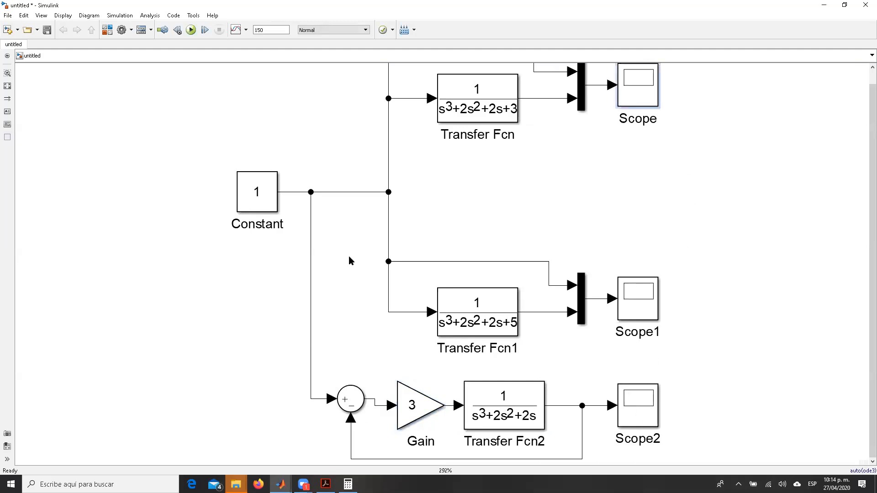
{"action": "left_click", "coordinate": [503, 411]}
{"action": "left_click", "coordinate": [144, 92]}
{"action": "left_click", "coordinate": [189, 32]}
{"action": "double_click", "coordinate": [637, 95]}
{"action": "left_click", "coordinate": [640, 408]}
{"action": "double_click", "coordinate": [640, 406]}
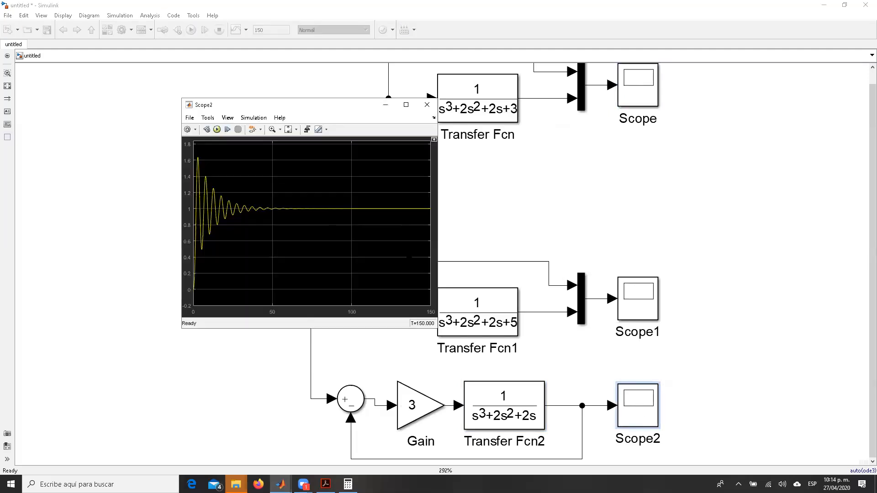
Place the Scope and Scope2 plots side by side and compare the open-loop response with the closed-loop response.
{"action": "left_click_drag", "start_coordinate": [298, 108], "coordinate": [593, 117]}
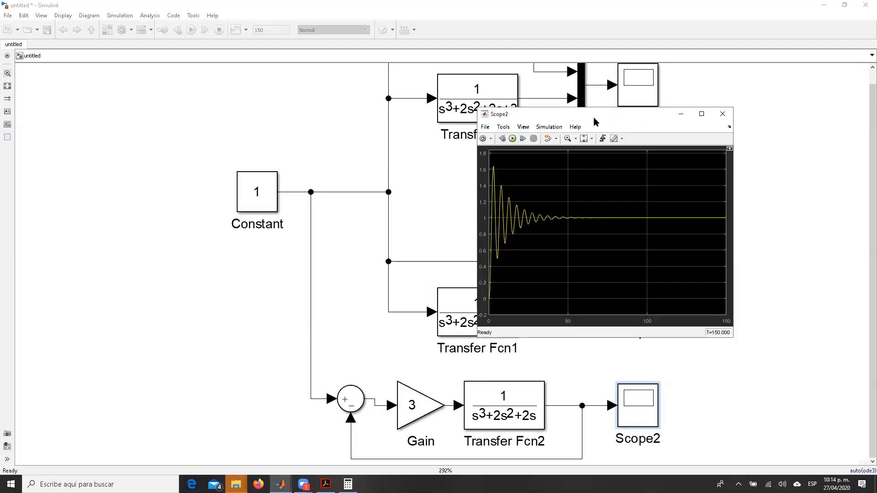
{"action": "double_click", "coordinate": [648, 87]}
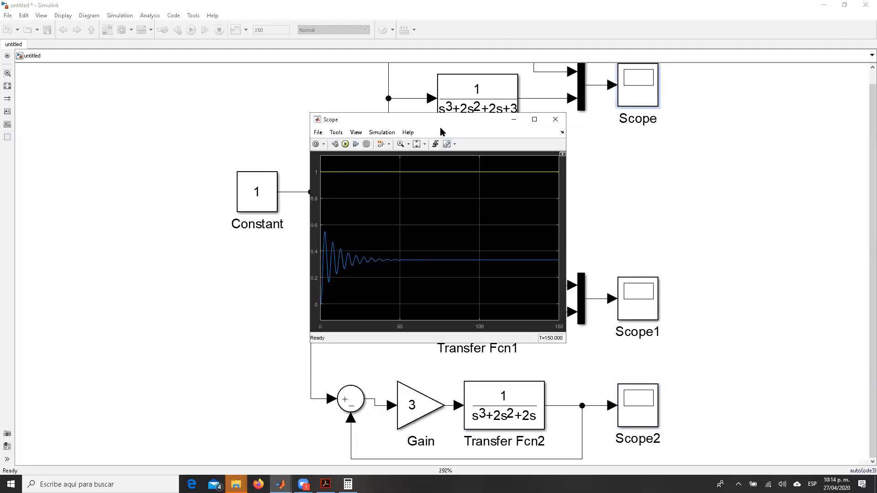
{"action": "left_click_drag", "start_coordinate": [451, 121], "coordinate": [295, 105]}
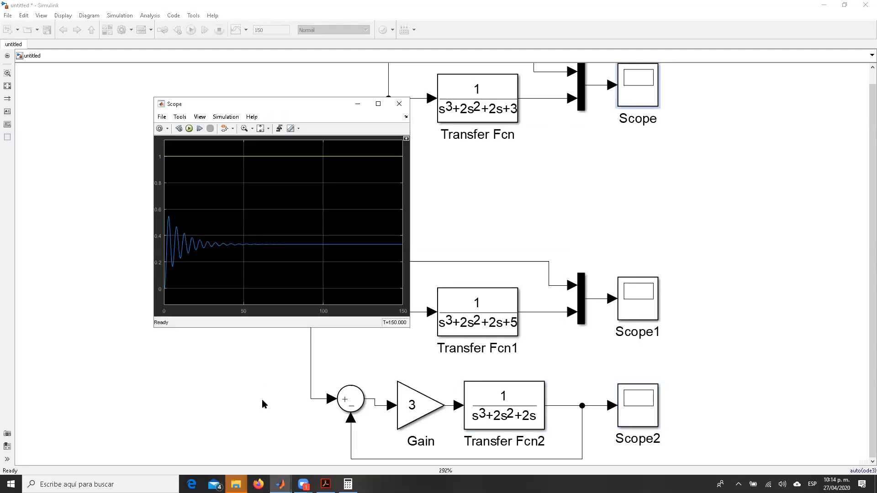
{"action": "mouse_move", "coordinate": [281, 484]}
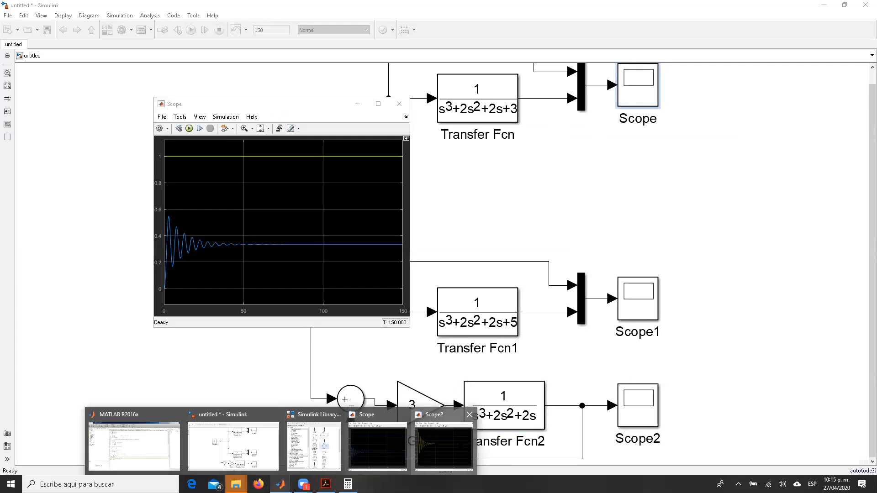
{"action": "left_click", "coordinate": [442, 439]}
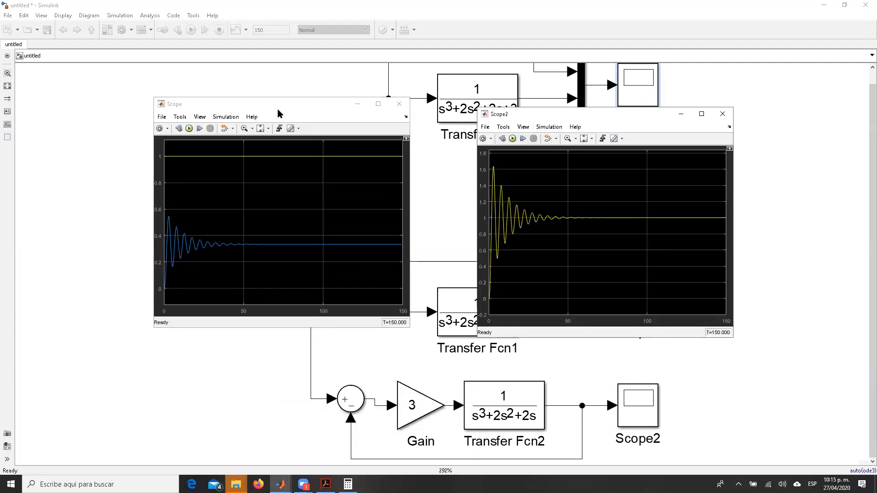
{"action": "left_click_drag", "start_coordinate": [267, 104], "coordinate": [125, 76]}
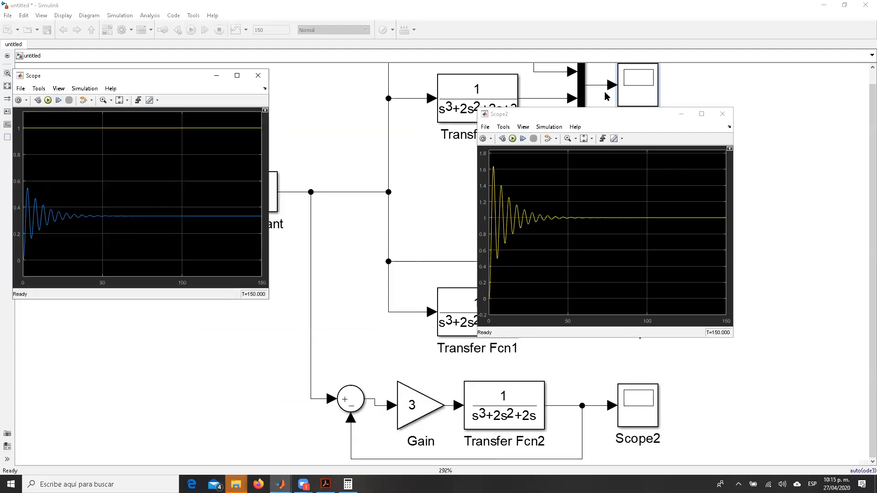
{"action": "left_click", "coordinate": [601, 113]}
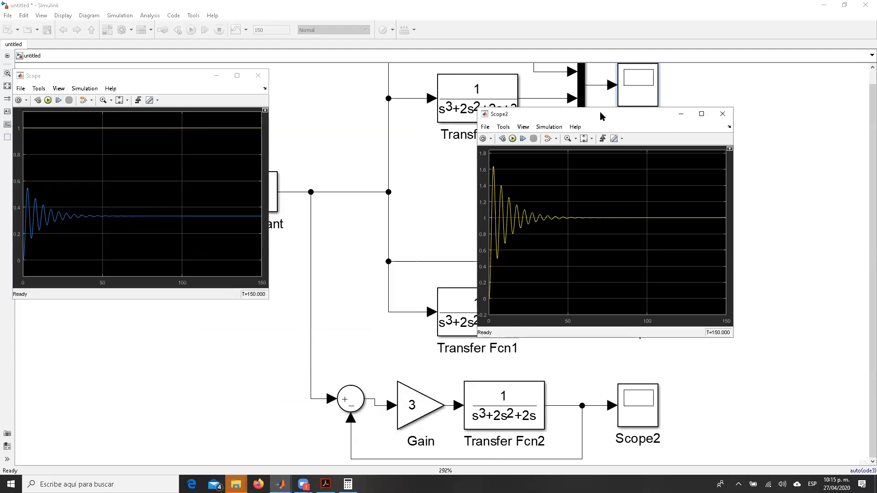
{"action": "left_click_drag", "start_coordinate": [599, 112], "coordinate": [418, 93]}
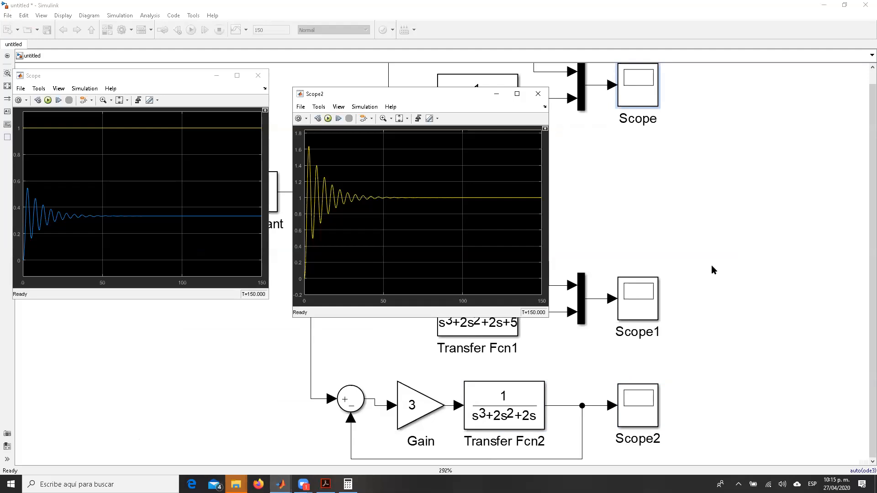
{"action": "left_click", "coordinate": [711, 266]}
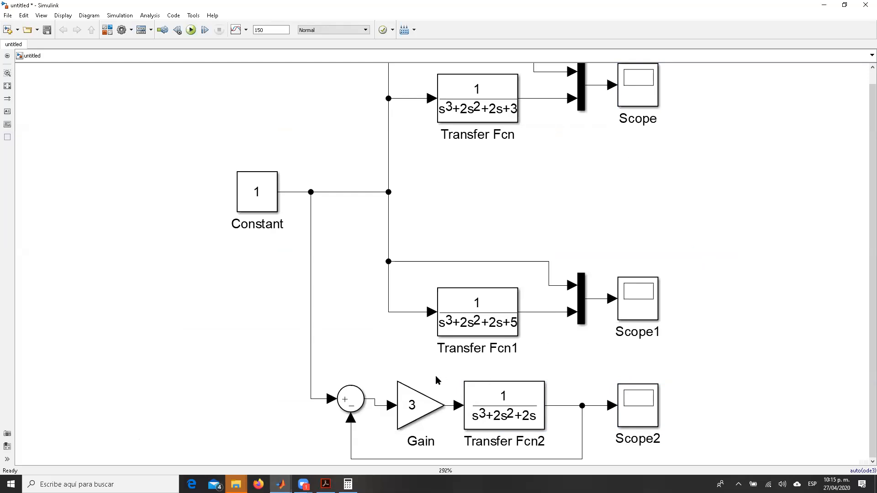
Set the numerator coefficients of Transfer Fcn to [3].
{"action": "left_click", "coordinate": [493, 98]}
{"action": "double_click", "coordinate": [493, 98]}
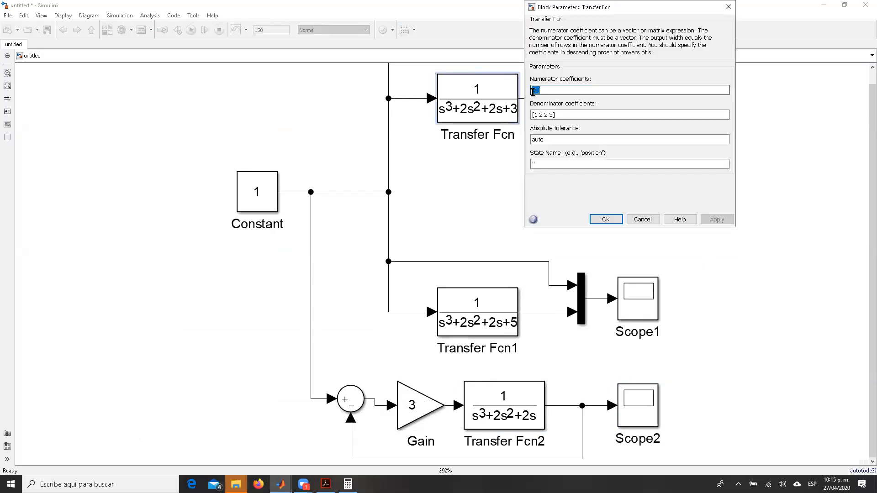
{"action": "type", "text": "[3]"}
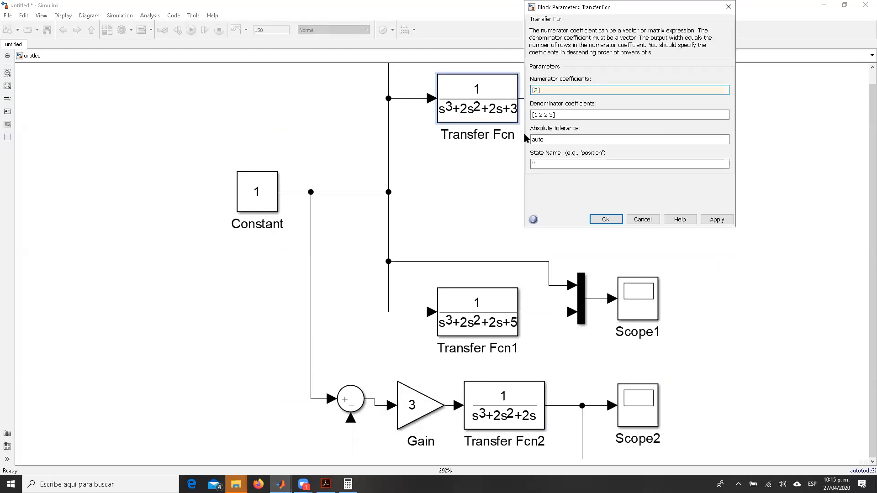
{"action": "key", "text": "Return"}
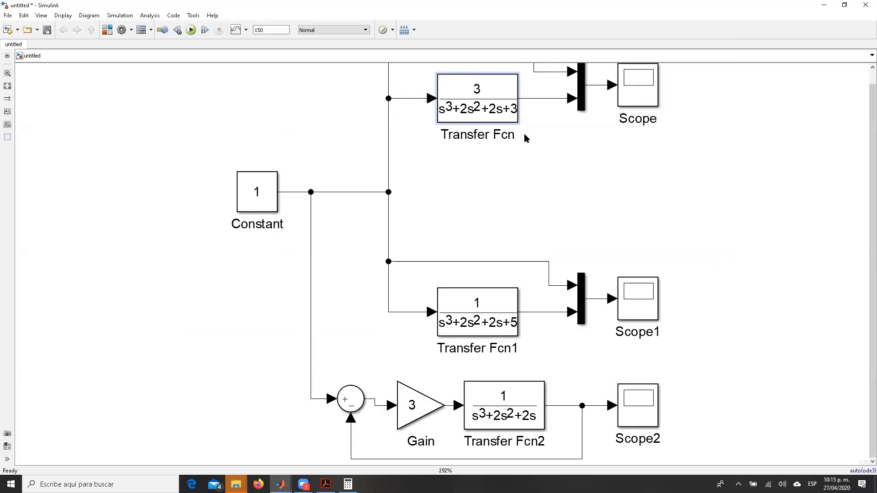
Rerun the simulation with the new Transfer Fcn numerator and compare the Scope and Scope2 responses side by side.
{"action": "left_click", "coordinate": [191, 30]}
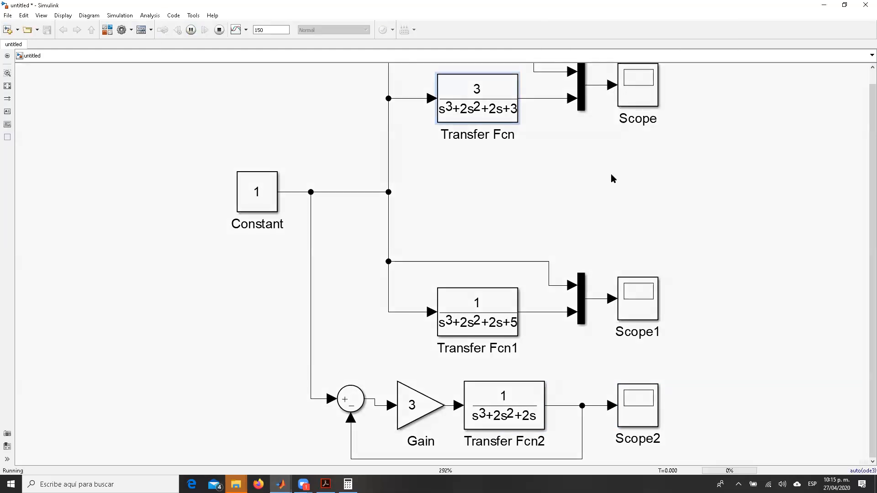
{"action": "double_click", "coordinate": [639, 88]}
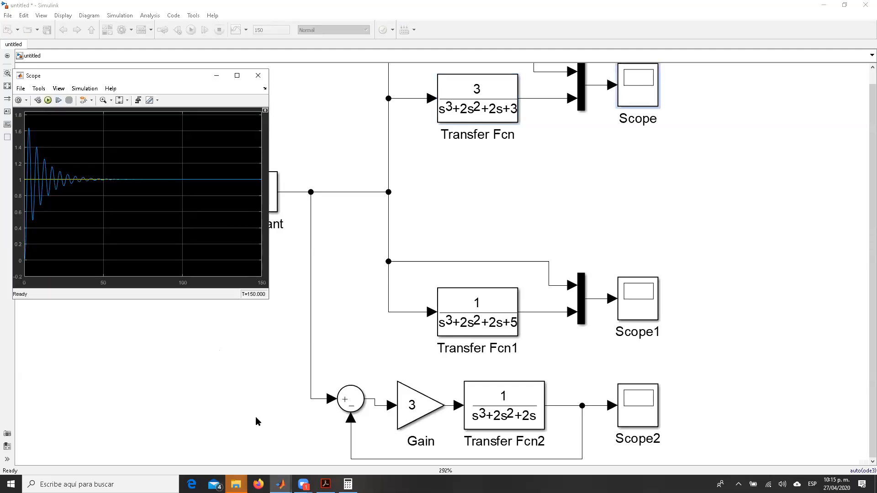
{"action": "left_click", "coordinate": [514, 110]}
{"action": "left_click", "coordinate": [524, 130]}
{"action": "mouse_move", "coordinate": [281, 484]}
{"action": "left_click", "coordinate": [443, 441]}
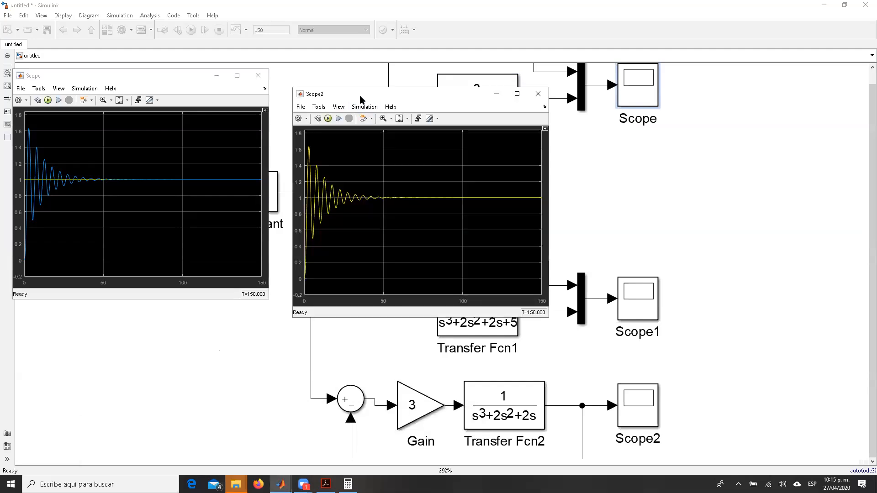
{"action": "left_click_drag", "start_coordinate": [360, 98], "coordinate": [338, 79]}
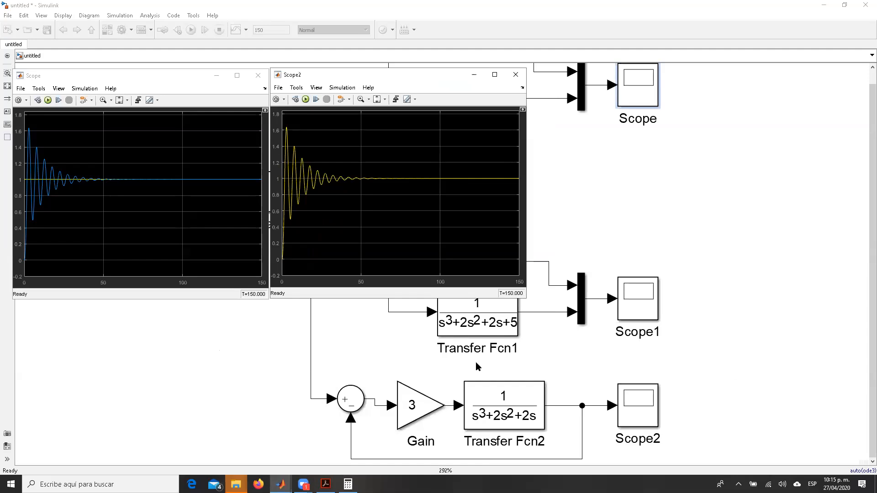
{"action": "left_click", "coordinate": [218, 392]}
{"action": "left_click", "coordinate": [546, 399]}
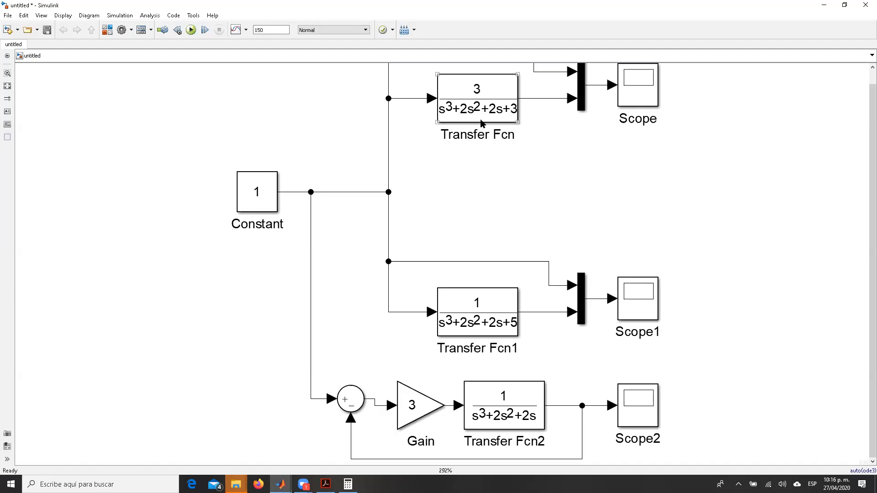
Review the responses on Scope and Scope2 against the Transfer Fcn block and the feedback loop's Gain block.
{"action": "left_click", "coordinate": [416, 401]}
{"action": "left_click", "coordinate": [643, 105]}
{"action": "double_click", "coordinate": [643, 105]}
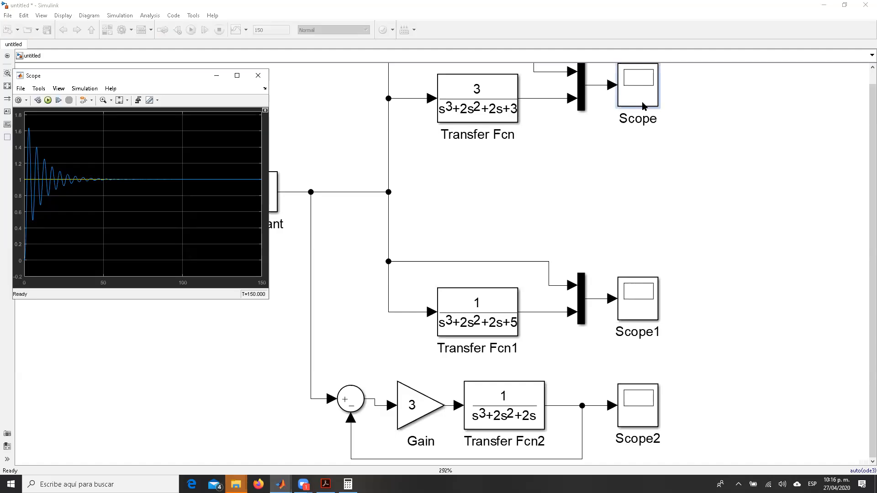
{"action": "left_click", "coordinate": [478, 96]}
{"action": "left_click", "coordinate": [401, 111]}
{"action": "left_click", "coordinate": [411, 416]}
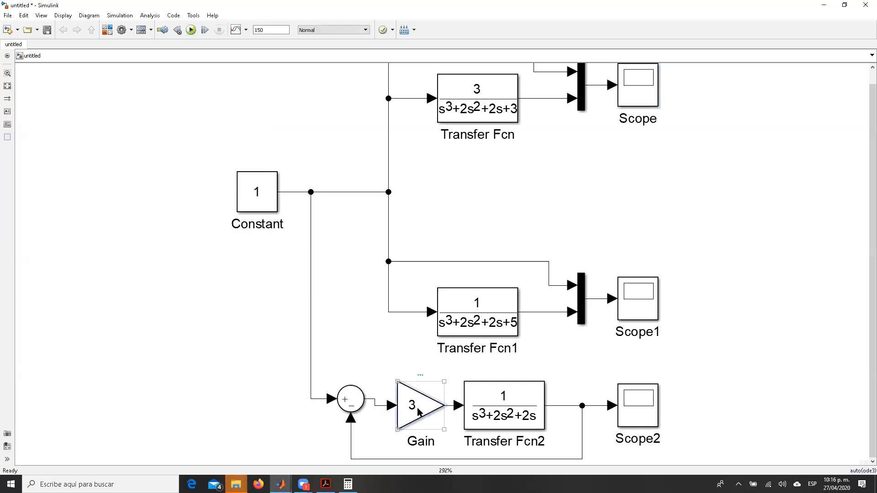
{"action": "double_click", "coordinate": [638, 406]}
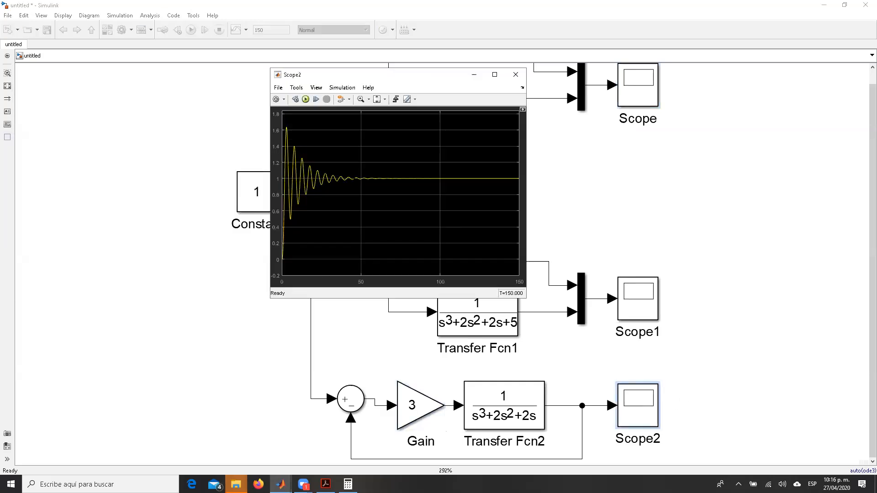
{"action": "left_click", "coordinate": [516, 75]}
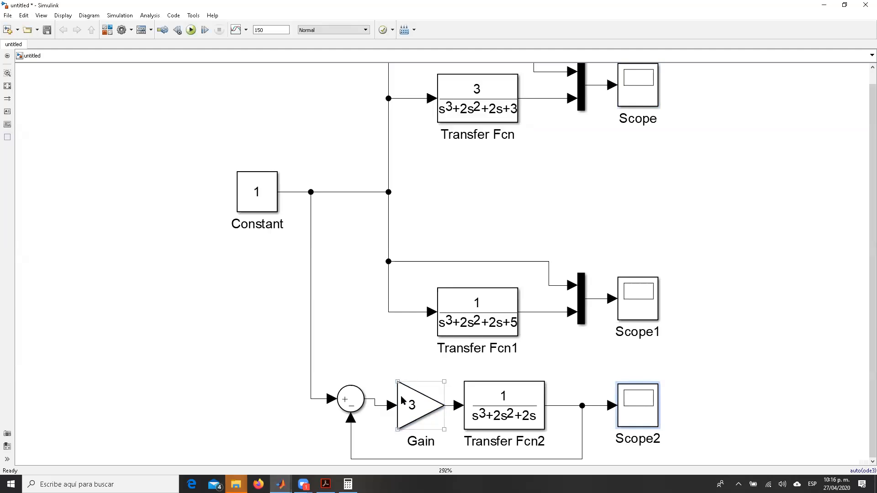
Set the feedback loop's Gain block to 3.5.
{"action": "double_click", "coordinate": [414, 405]}
{"action": "type", "text": "3.5"}
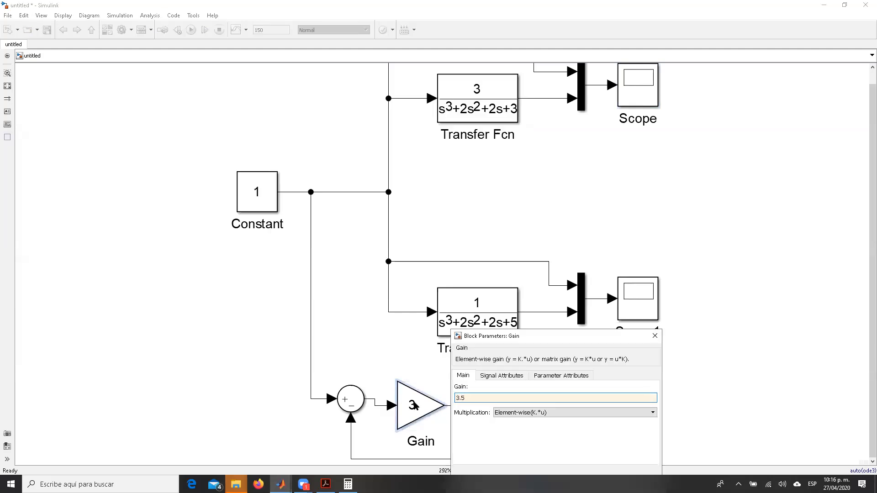
{"action": "key", "text": "Return"}
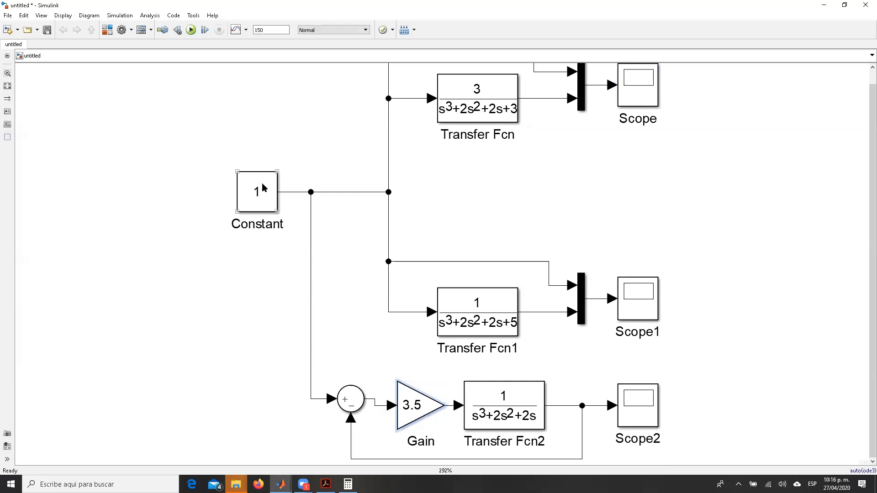
Rerun the simulation with the 3.5 gain and examine the closed-loop response on Scope2.
{"action": "left_click", "coordinate": [193, 33]}
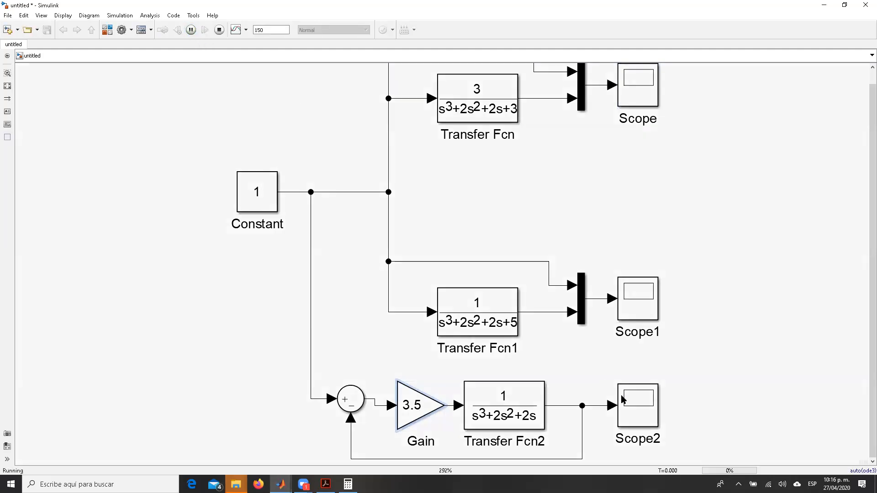
{"action": "double_click", "coordinate": [643, 407]}
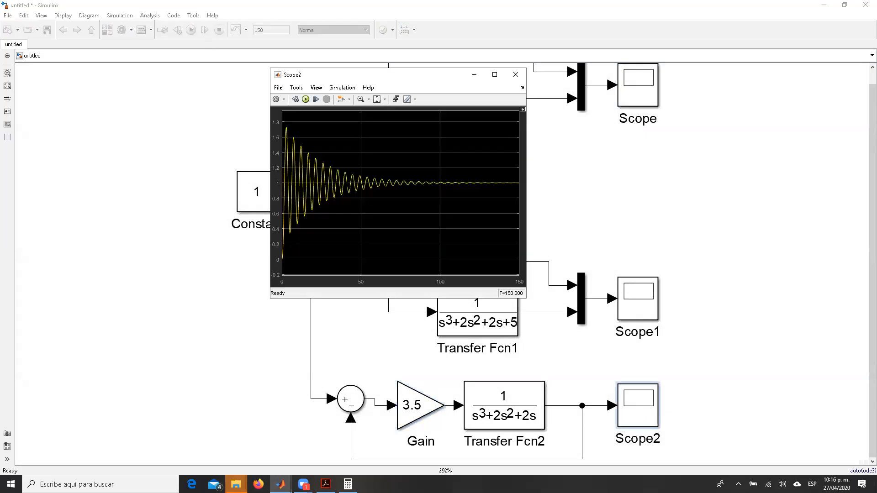
{"action": "left_click", "coordinate": [516, 74]}
Set the feedback loop's Gain block to 1.
{"action": "left_click", "coordinate": [420, 411]}
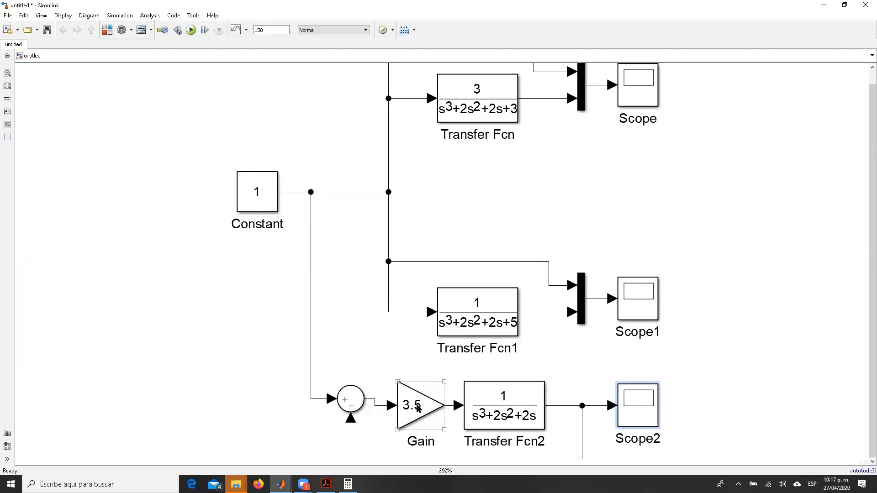
{"action": "double_click", "coordinate": [418, 408]}
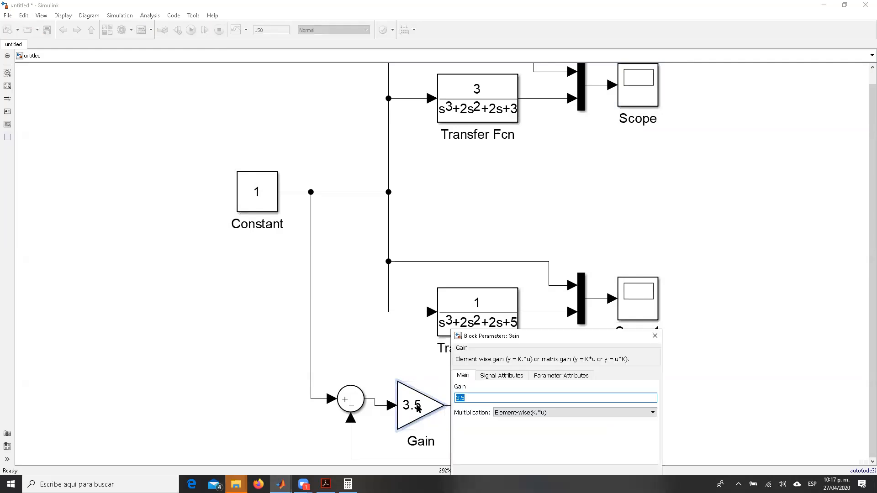
{"action": "type", "text": "1"}
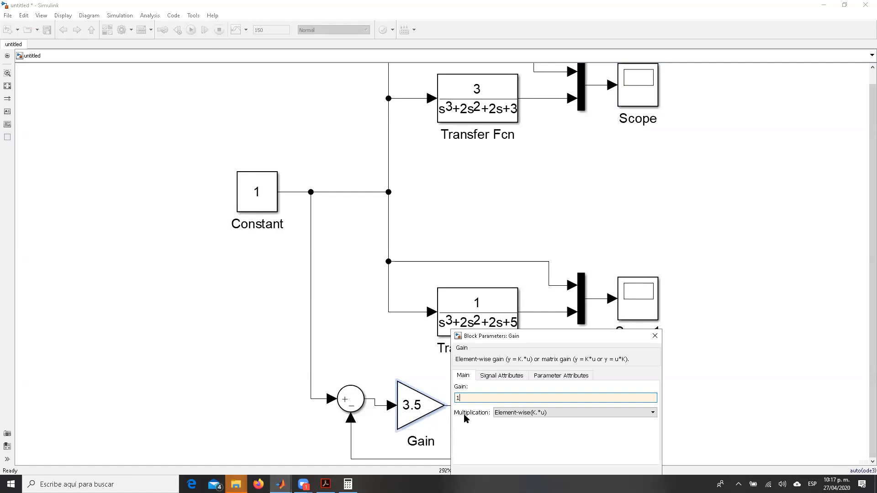
{"action": "key", "text": "Return"}
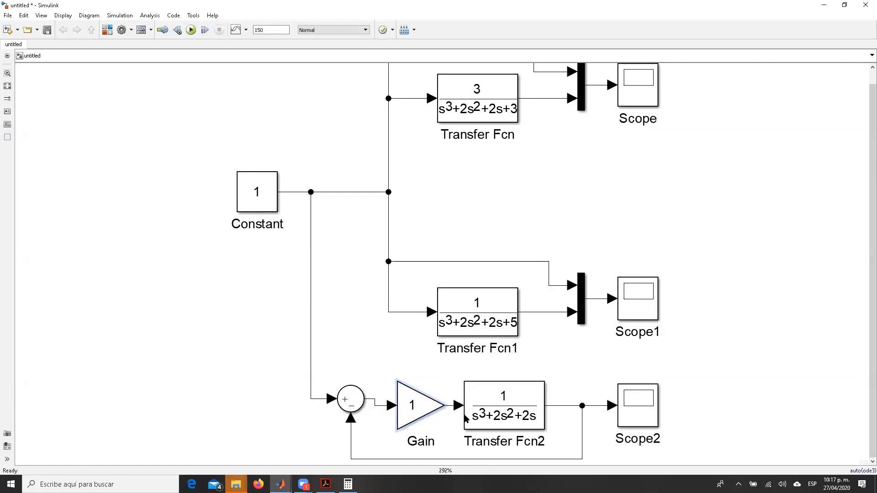
Rerun the simulation with the unity gain and examine the closed-loop response on Scope2.
{"action": "left_click", "coordinate": [191, 30]}
{"action": "left_click", "coordinate": [650, 403]}
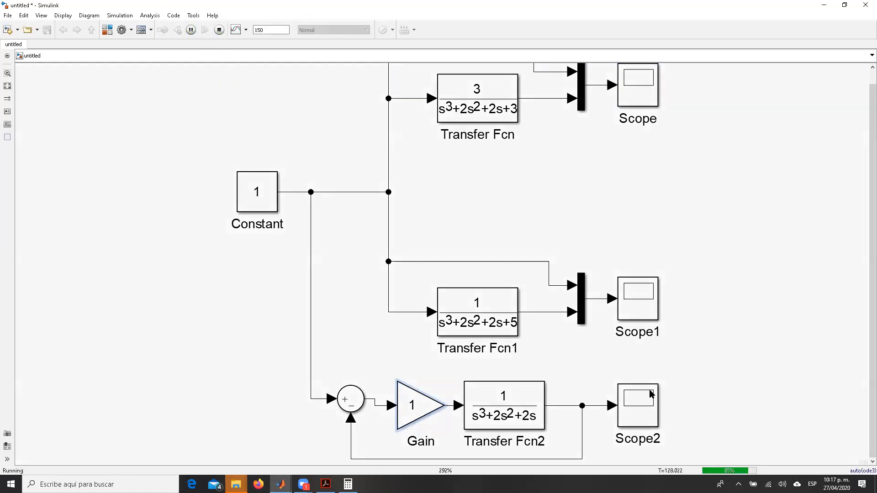
{"action": "double_click", "coordinate": [651, 403]}
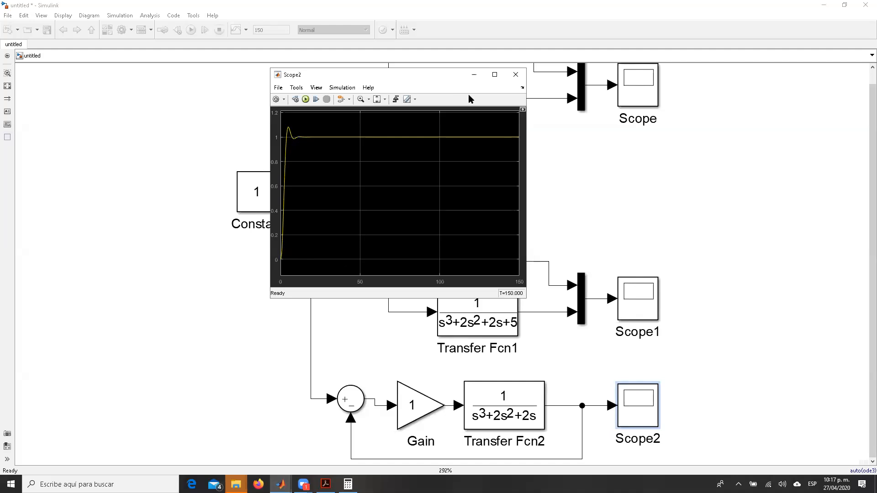
{"action": "left_click", "coordinate": [515, 74]}
Set the feedback loop's Gain block to 0.5 and rerun the simulation.
{"action": "left_click", "coordinate": [414, 405]}
{"action": "double_click", "coordinate": [413, 405]}
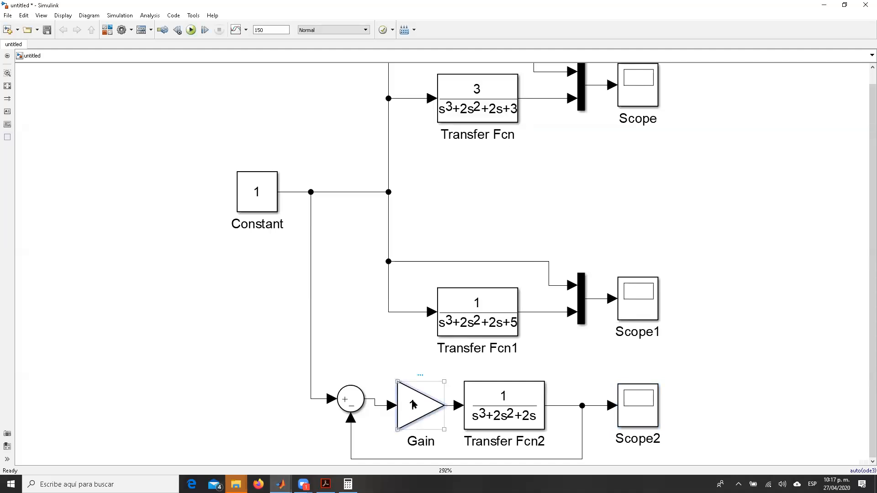
{"action": "type", "text": "0.5"}
{"action": "key", "text": "Return"}
{"action": "left_click", "coordinate": [191, 30]}
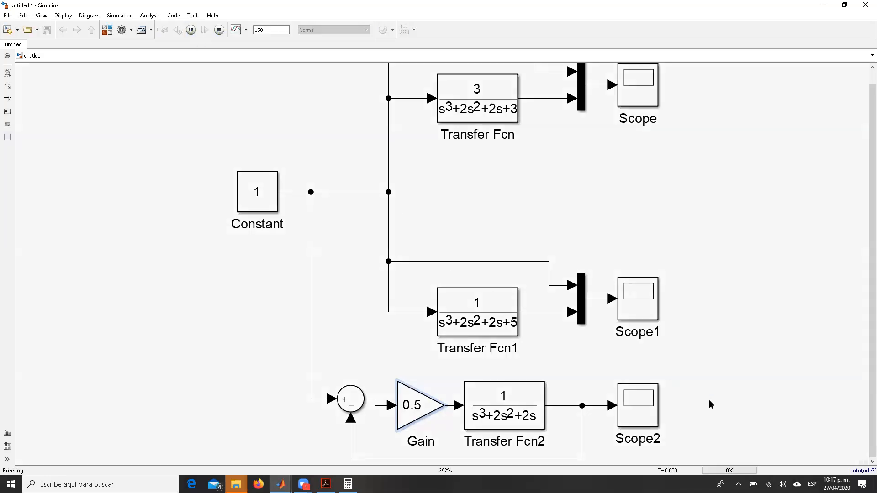
Examine the closed-loop response on Scope2 for the 0.5 gain.
{"action": "left_click", "coordinate": [639, 406]}
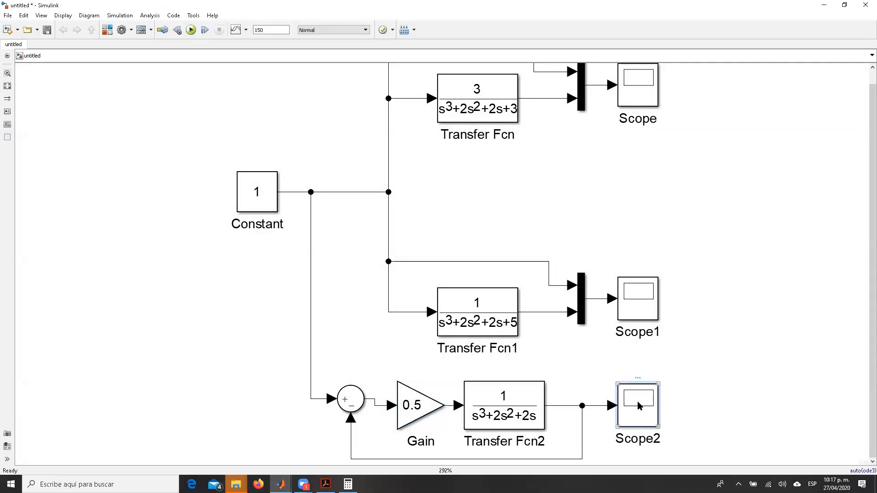
{"action": "double_click", "coordinate": [638, 406]}
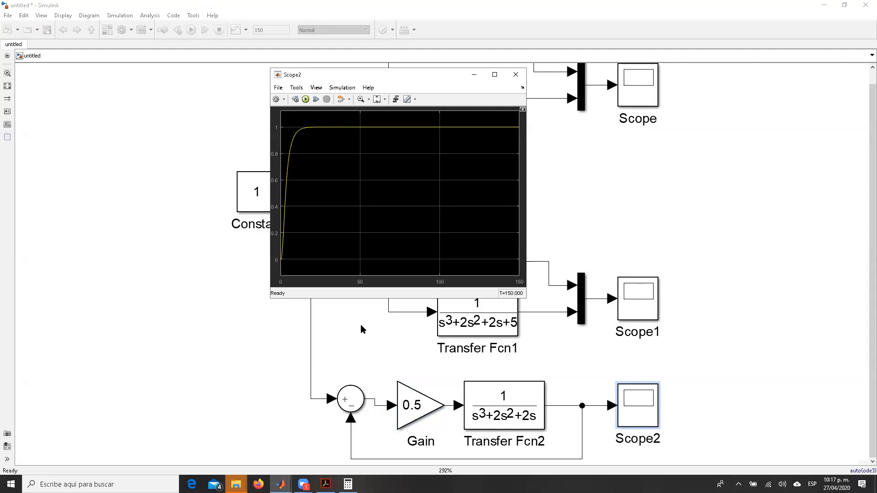
{"action": "left_click", "coordinate": [245, 377]}
{"action": "left_click", "coordinate": [413, 420]}
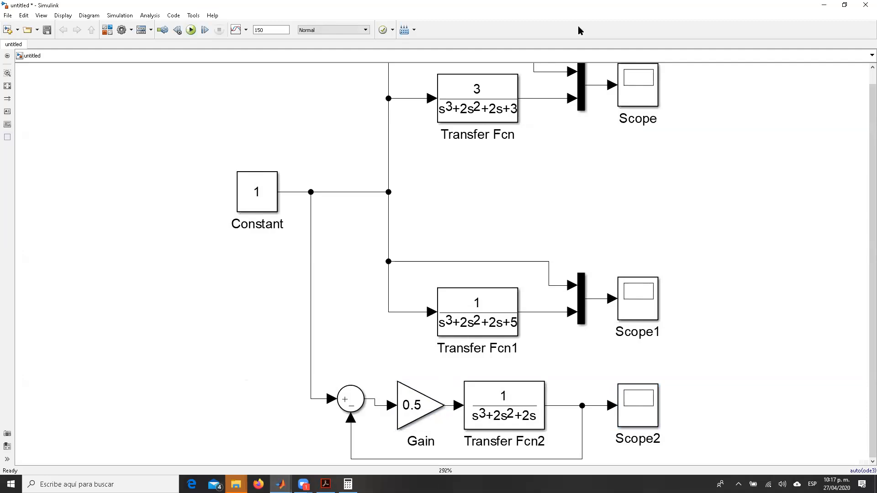
Examine the response of the open-loop transfer function with numerator 3 on Scope for comparison.
{"action": "left_click", "coordinate": [628, 88]}
{"action": "double_click", "coordinate": [628, 88]}
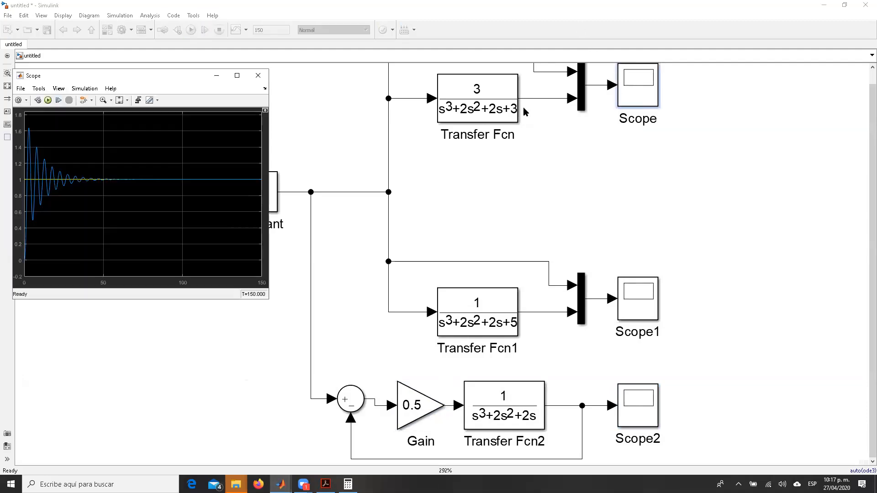
{"action": "left_click", "coordinate": [258, 76]}
Set the feedback loop's Gain block to 6.
{"action": "double_click", "coordinate": [416, 406]}
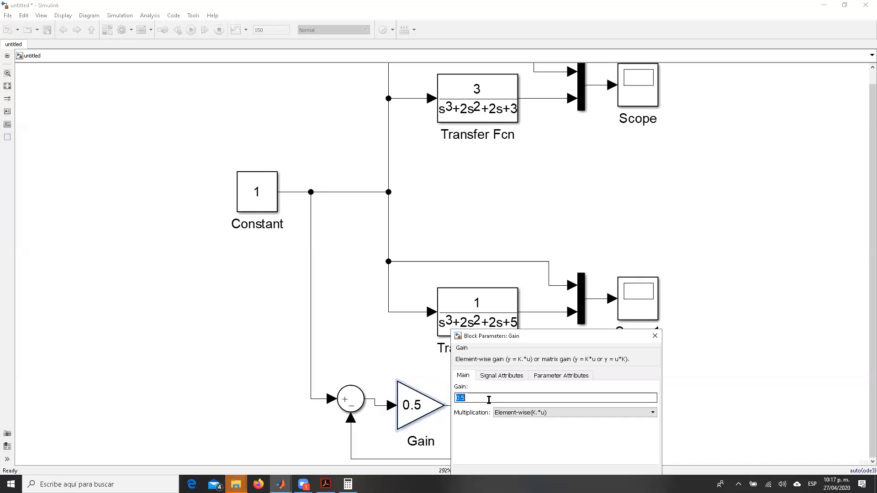
{"action": "type", "text": "6"}
{"action": "key", "text": "Return"}
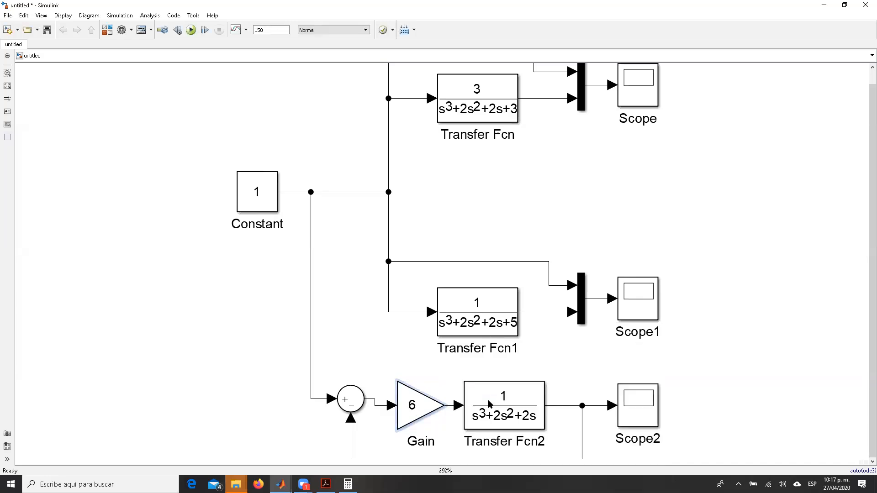
Set the feedback loop's Gain block to 5.
{"action": "double_click", "coordinate": [418, 405]}
{"action": "type", "text": "5"}
{"action": "key", "text": "Return"}
Rerun the simulation with the gain of 5 and examine the closed-loop response on Scope2.
{"action": "left_click", "coordinate": [188, 30]}
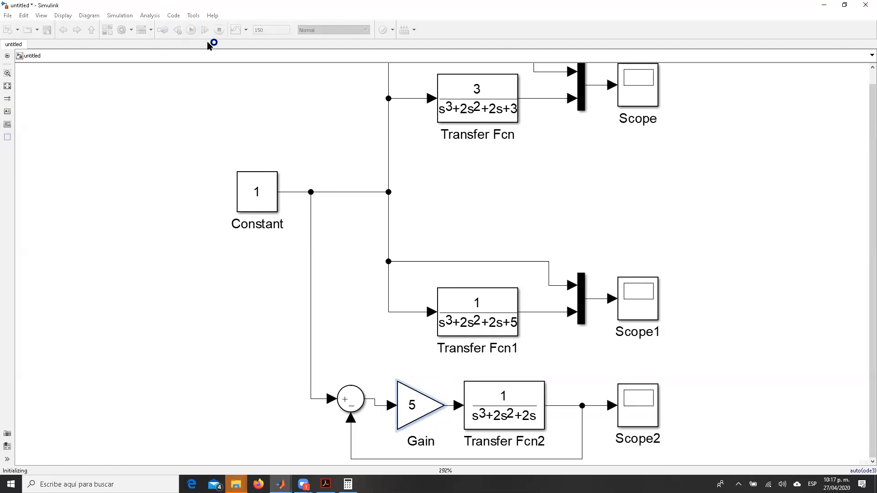
{"action": "double_click", "coordinate": [654, 405]}
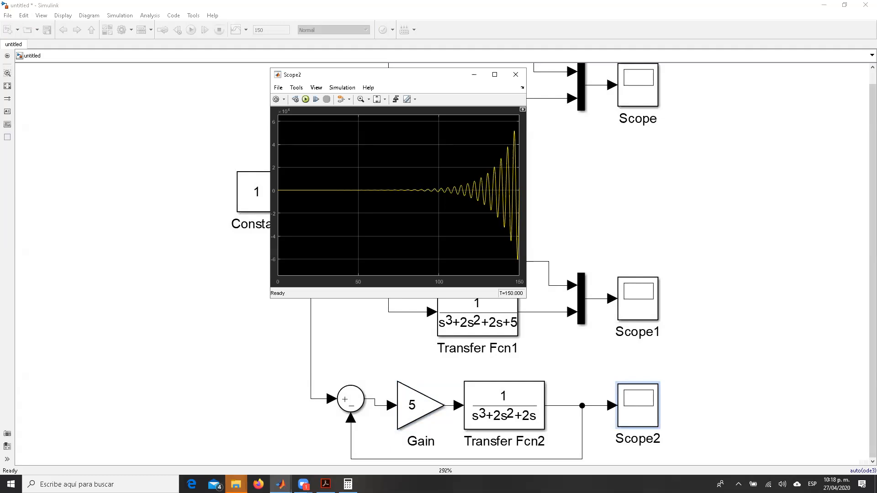
{"action": "left_click", "coordinate": [515, 74]}
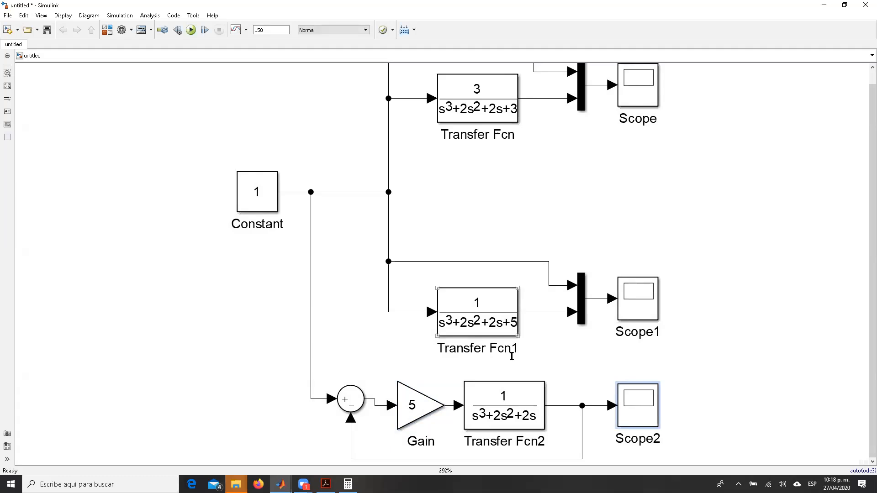
Switch to the stability criterion PDF in Adobe Acrobat, review the handwritten conditions on K, and return to the Simulink model.
{"action": "mouse_move", "coordinate": [325, 484]}
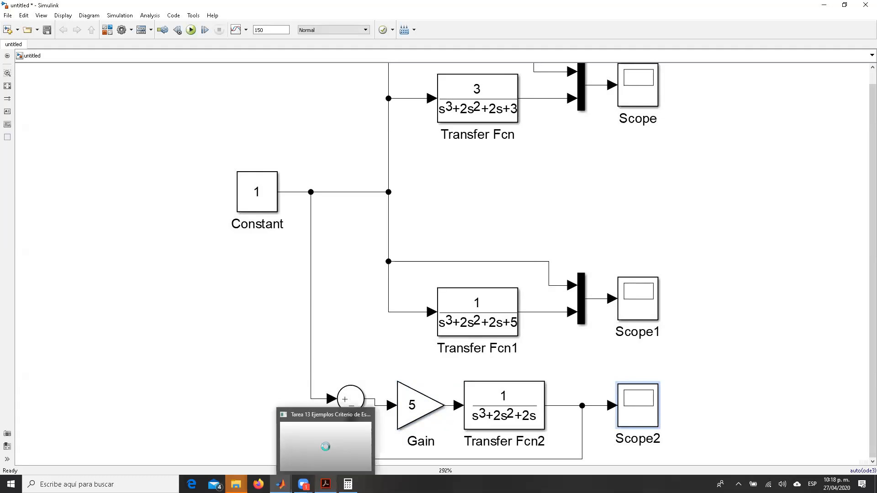
{"action": "left_click", "coordinate": [317, 454]}
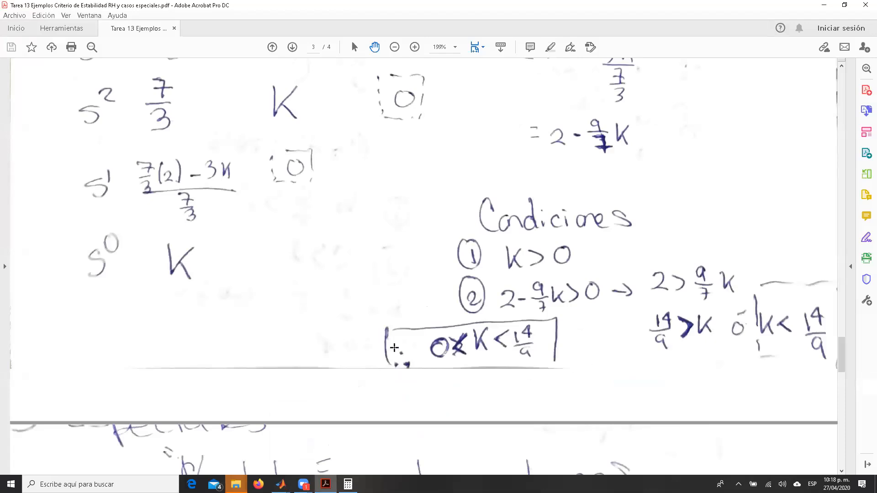
{"action": "left_click", "coordinate": [823, 5]}
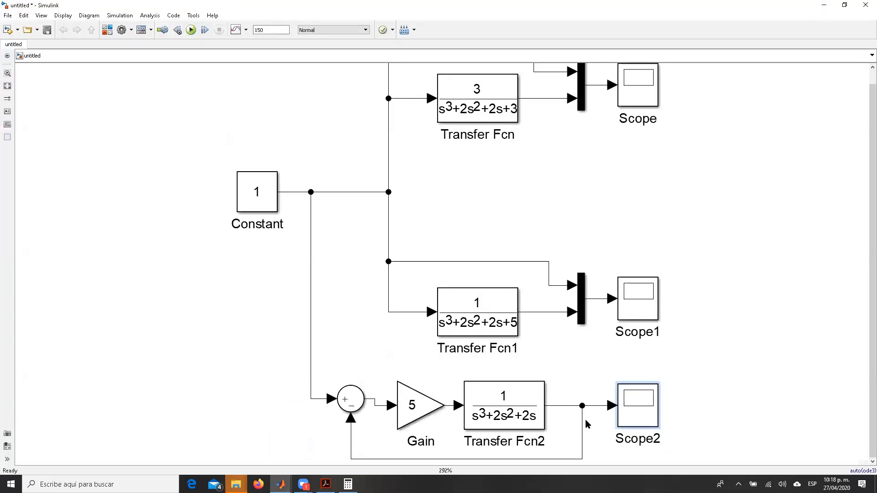